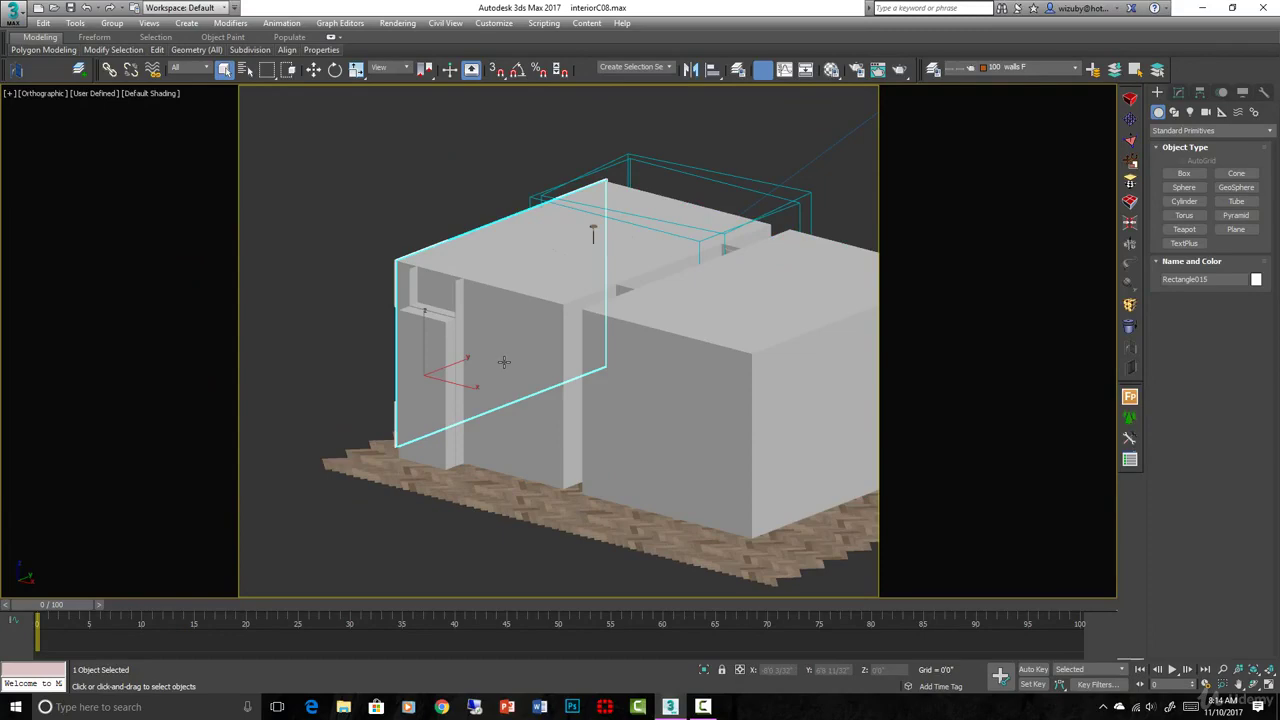
# Examine the outside of the room model with edged faces shown, checking the wall box and the window openings
pyautogui.press('F4')
pyautogui.moveTo(504, 362)
pyautogui.keyDown('alt'); pyautogui.mouseDown(button='middle')
pyautogui.moveTo(768, 364)
pyautogui.moveTo(648, 276)
pyautogui.mouseUp(button='middle'); pyautogui.keyUp('alt')
pyautogui.moveTo(746, 430); pyautogui.dragTo(708, 428, button='middle')
pyautogui.scroll(-3, 660, 426)
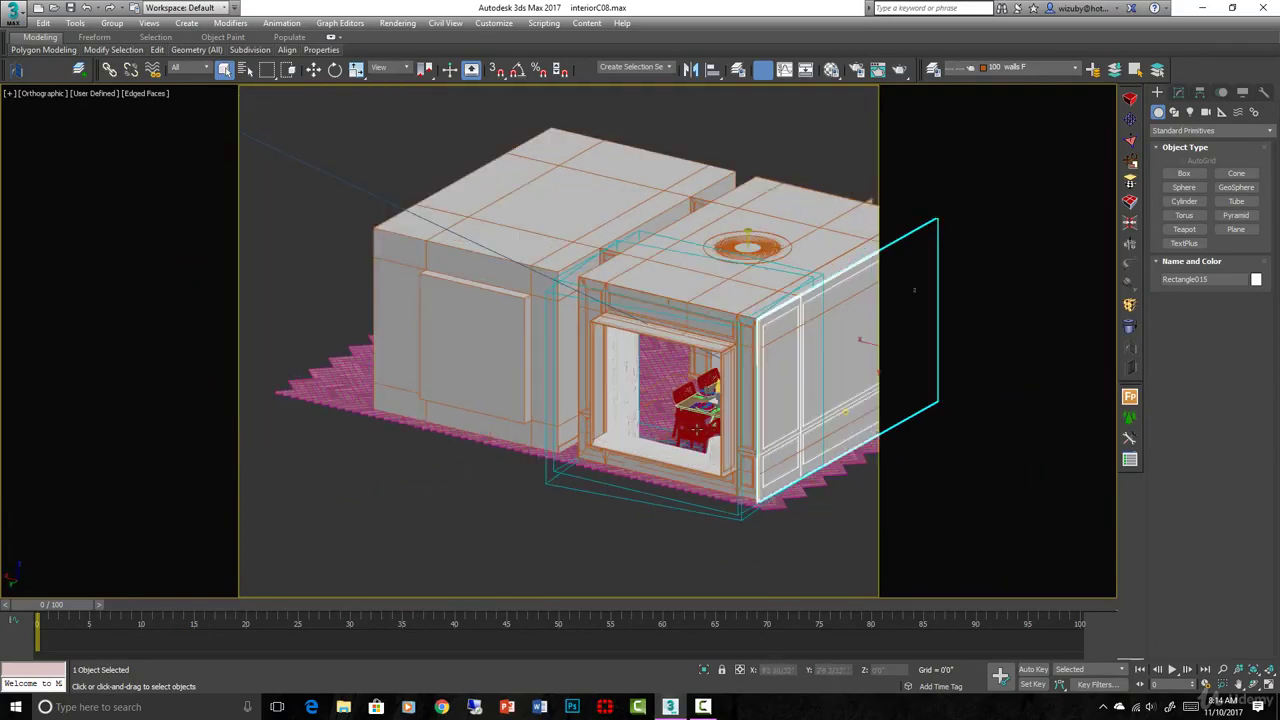
pyautogui.moveTo(616, 424)
pyautogui.keyDown('alt'); pyautogui.mouseDown(button='middle')
pyautogui.moveTo(716, 410)
pyautogui.moveTo(606, 418)
pyautogui.mouseUp(button='middle'); pyautogui.keyUp('alt')
pyautogui.scroll(3, 540, 380)
pyautogui.click(523, 360)
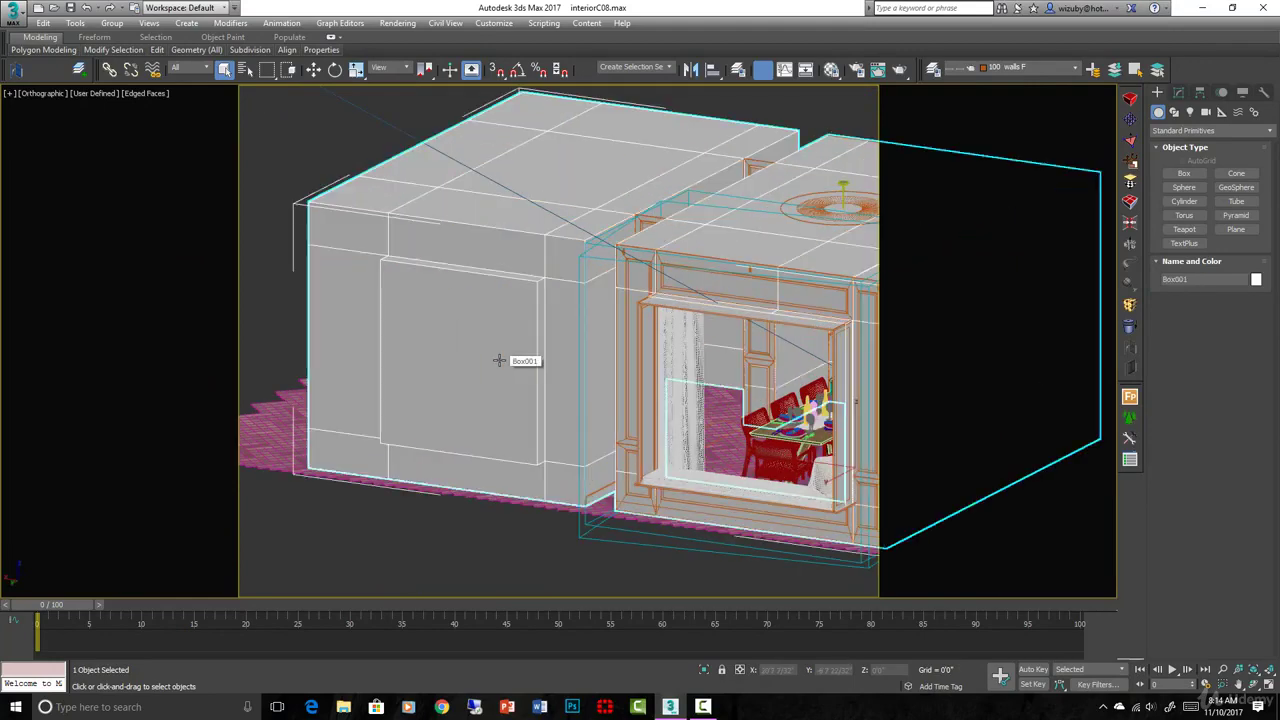
pyautogui.scroll(-4, 530, 370)
pyautogui.keyDown('alt'); pyautogui.moveTo(537, 380); pyautogui.dragTo(582, 400, button='middle'); pyautogui.keyUp('alt')
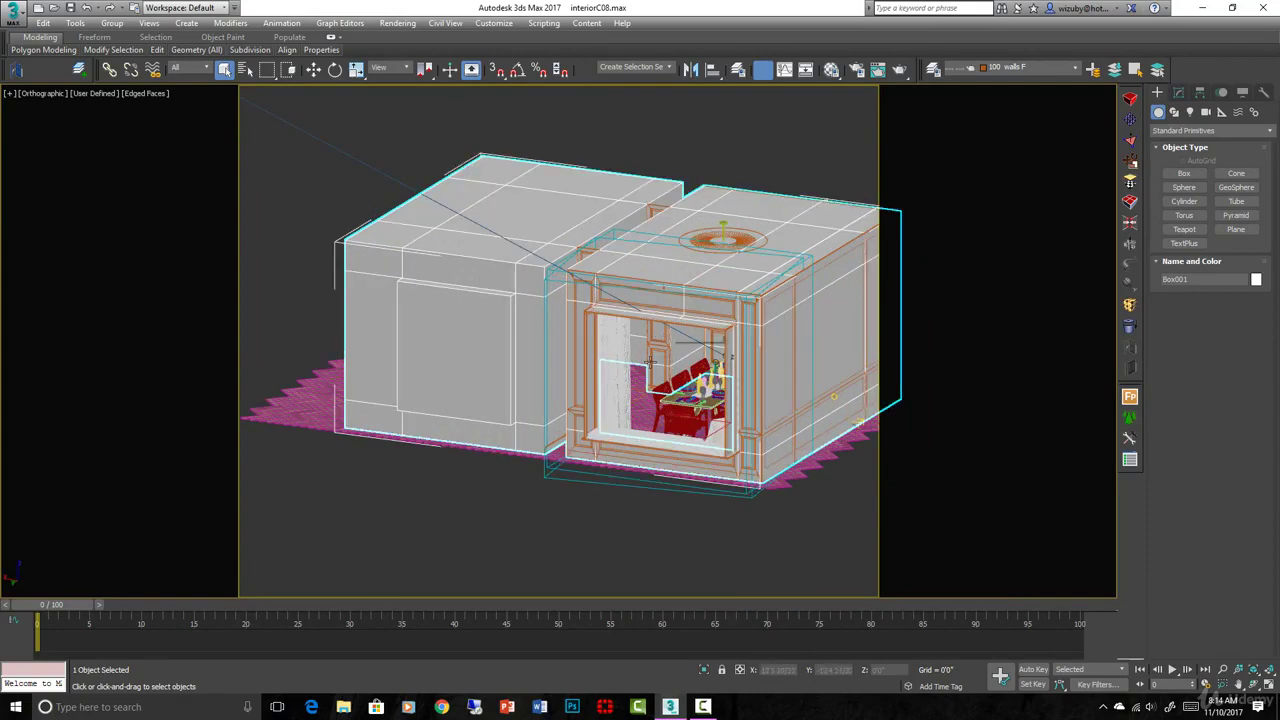
pyautogui.keyDown('alt'); pyautogui.moveTo(710, 445); pyautogui.dragTo(826, 456, button='middle'); pyautogui.keyUp('alt')
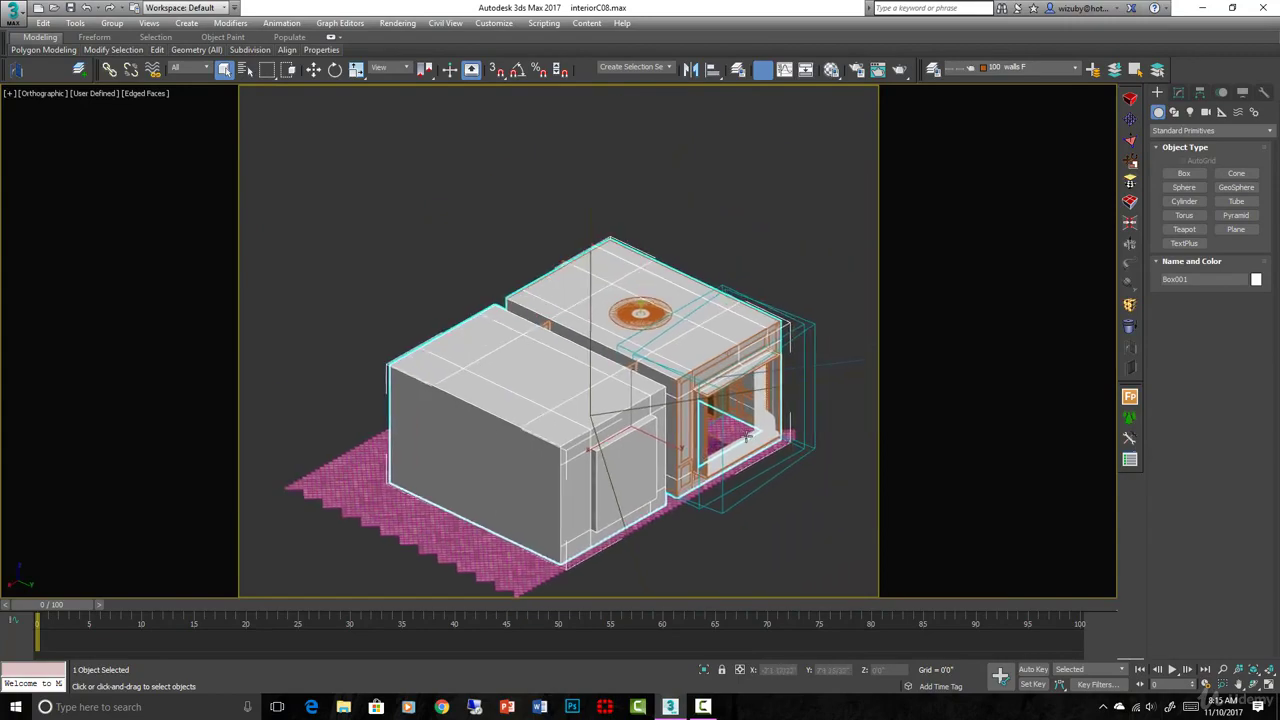
# Examine the wooden sideboard inside the room through the window opening
pyautogui.scroll(4, 826, 456)
pyautogui.keyDown('alt'); pyautogui.moveTo(750, 430); pyautogui.dragTo(729, 457, button='middle'); pyautogui.keyUp('alt')
pyautogui.scroll(5, 728, 434)
pyautogui.click(718, 448)
pyautogui.scroll(-4, 736, 454)
pyautogui.scroll(2, 729, 457)
pyautogui.scroll(5, 729, 457)
pyautogui.scroll(2, 748, 436)
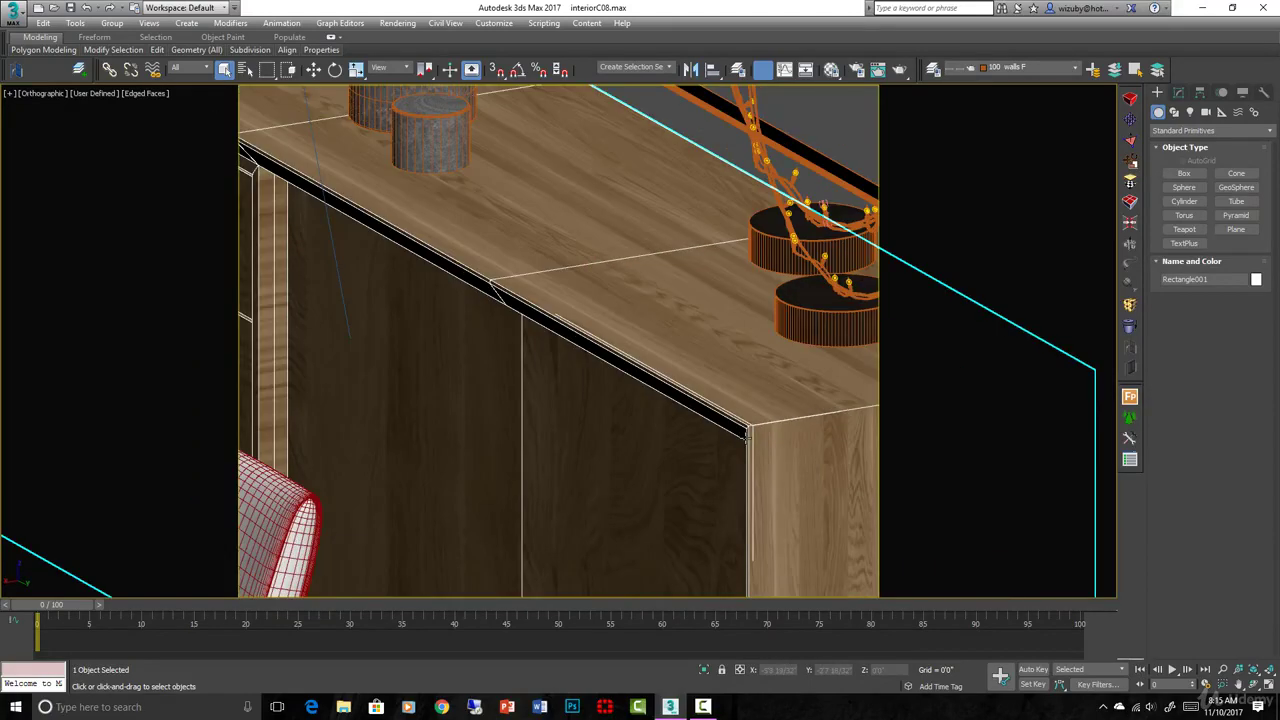
pyautogui.scroll(-8, 748, 436)
pyautogui.keyDown('alt'); pyautogui.moveTo(748, 436); pyautogui.dragTo(497, 573, button='middle'); pyautogui.keyUp('alt')
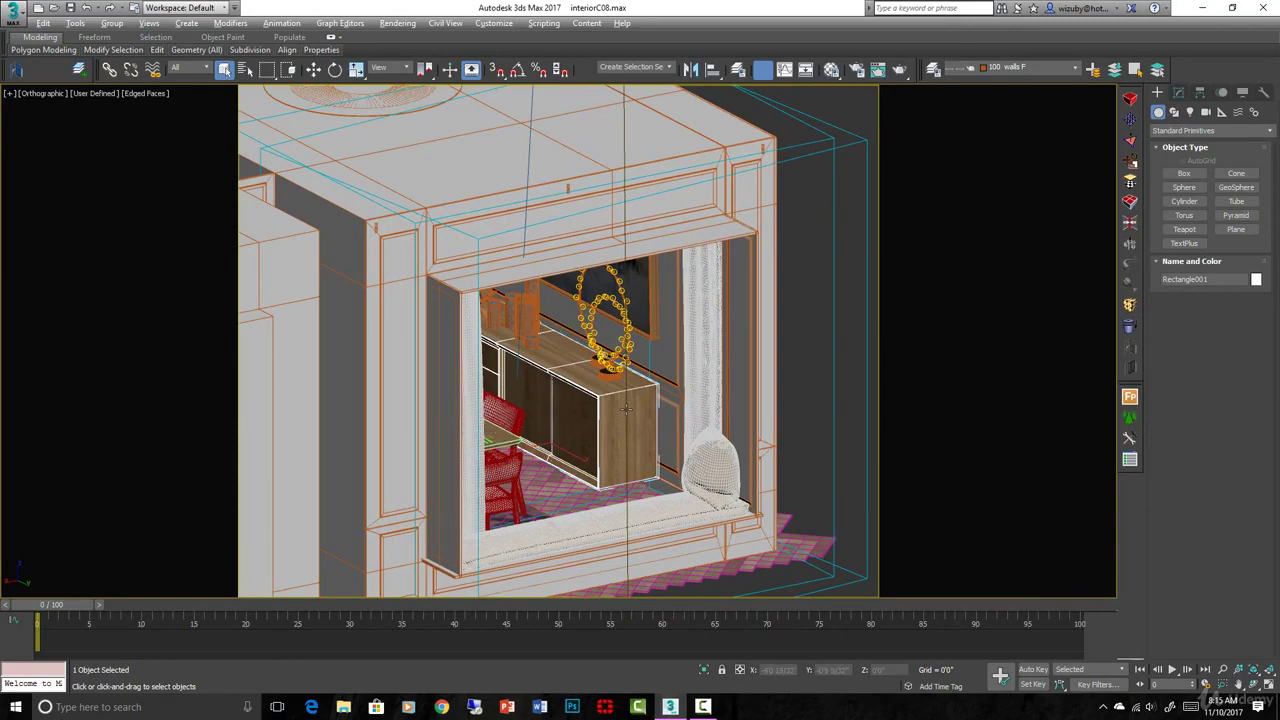
pyautogui.keyDown('alt'); pyautogui.moveTo(638, 437); pyautogui.dragTo(632, 405, button='middle'); pyautogui.keyUp('alt')
pyautogui.scroll(6, 632, 405)
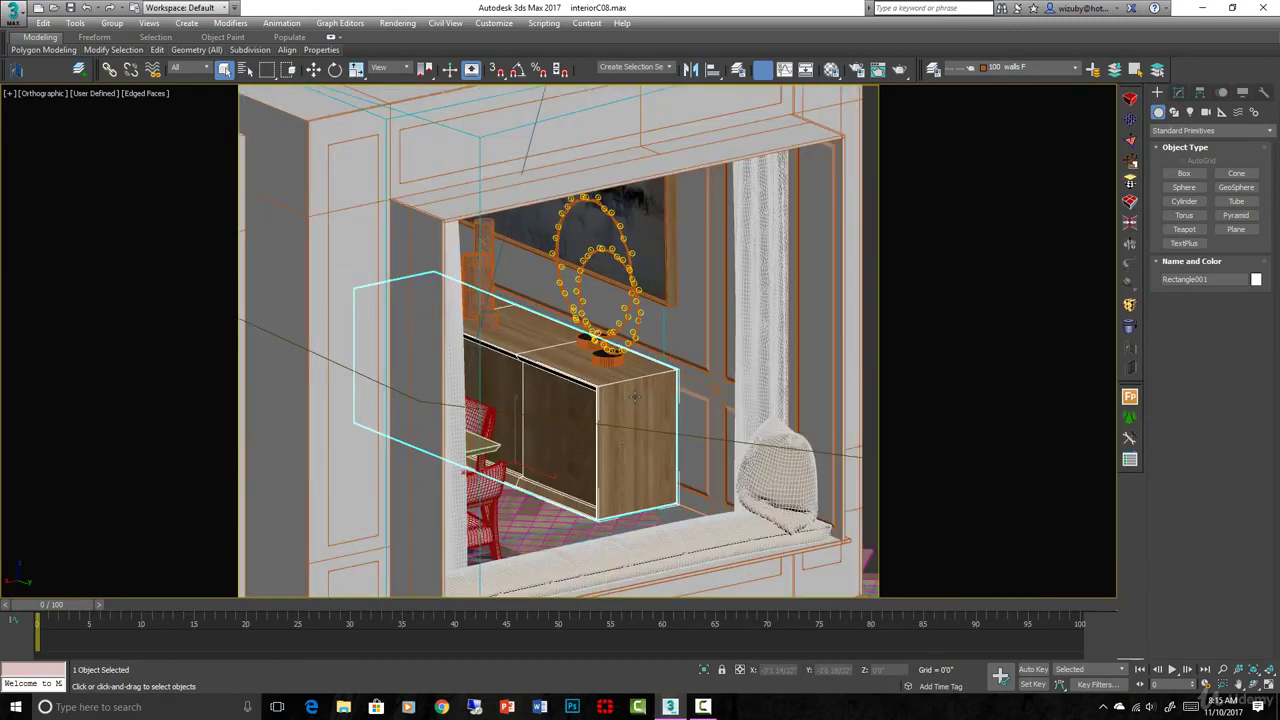
# Examine the panelled wall with the doorway in wireframe and shaded display, from the front and from angled views
pyautogui.press('f')
pyautogui.scroll(-3, 717, 317)
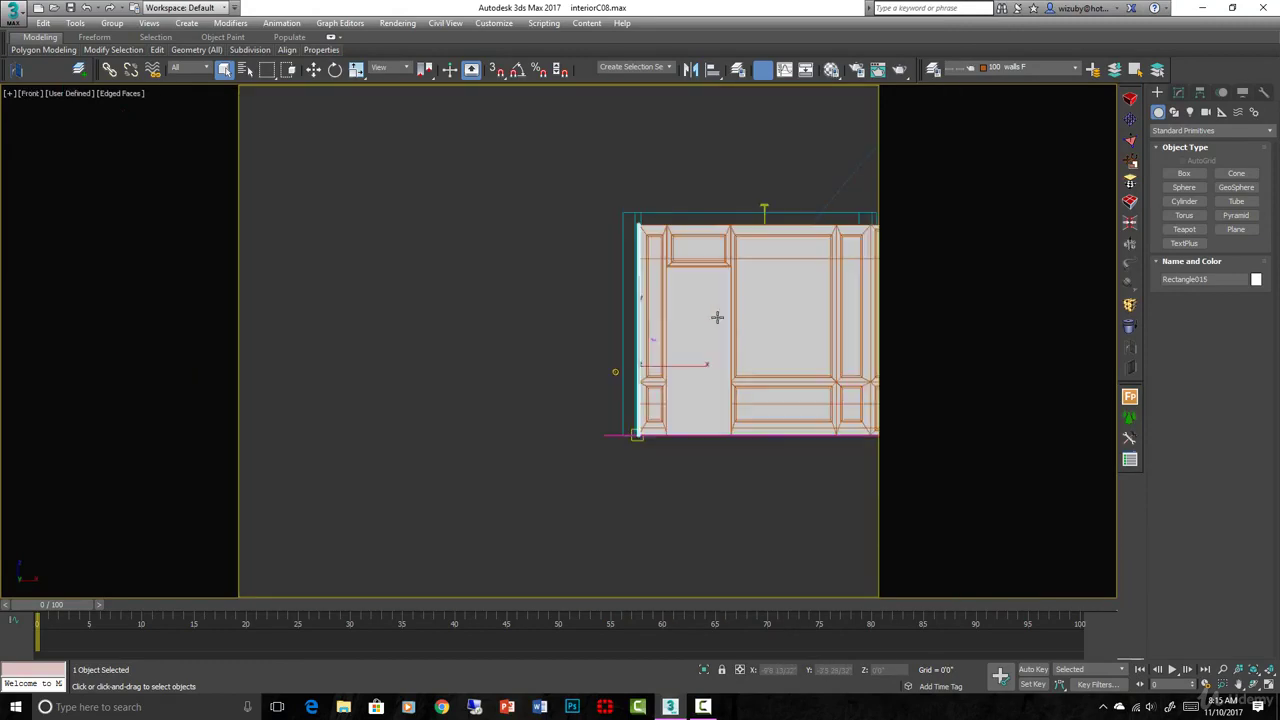
pyautogui.press('F3')
pyautogui.moveTo(743, 334); pyautogui.dragTo(563, 355, button='middle')
pyautogui.scroll(1, 540, 357)
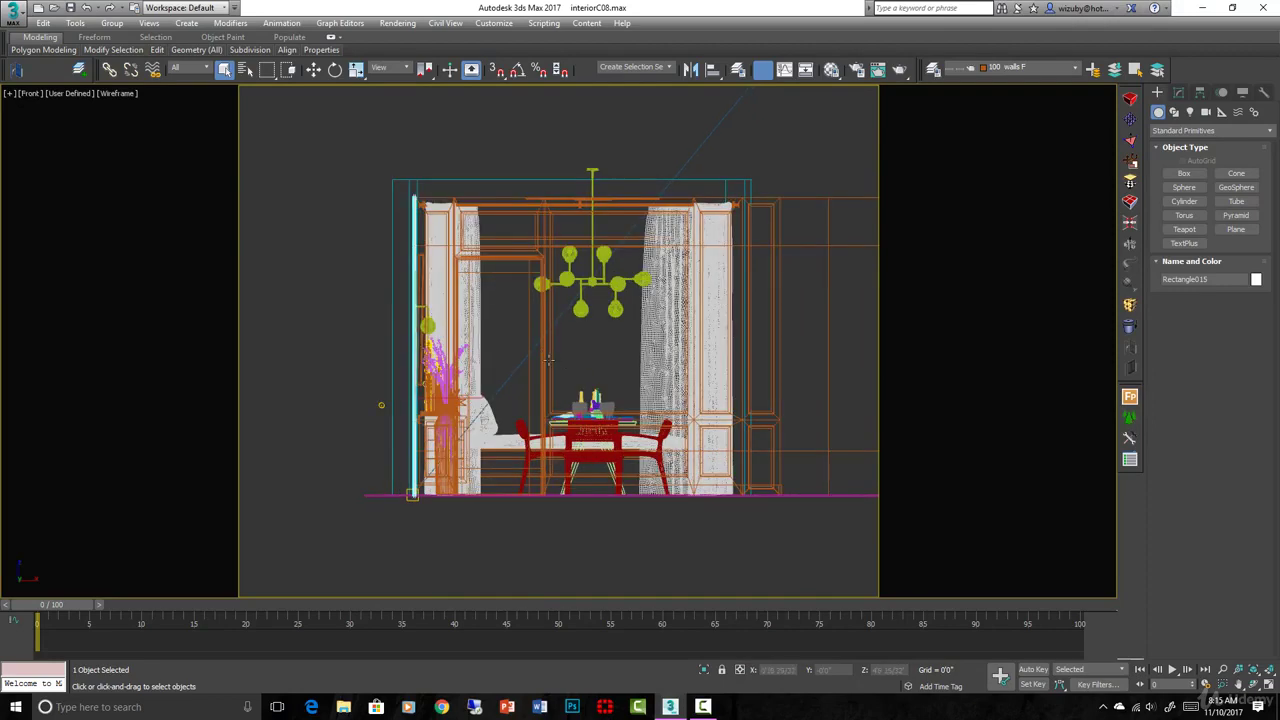
pyautogui.click(705, 371)
pyautogui.keyDown('alt'); pyautogui.moveTo(709, 371); pyautogui.dragTo(650, 400, button='middle'); pyautogui.keyUp('alt')
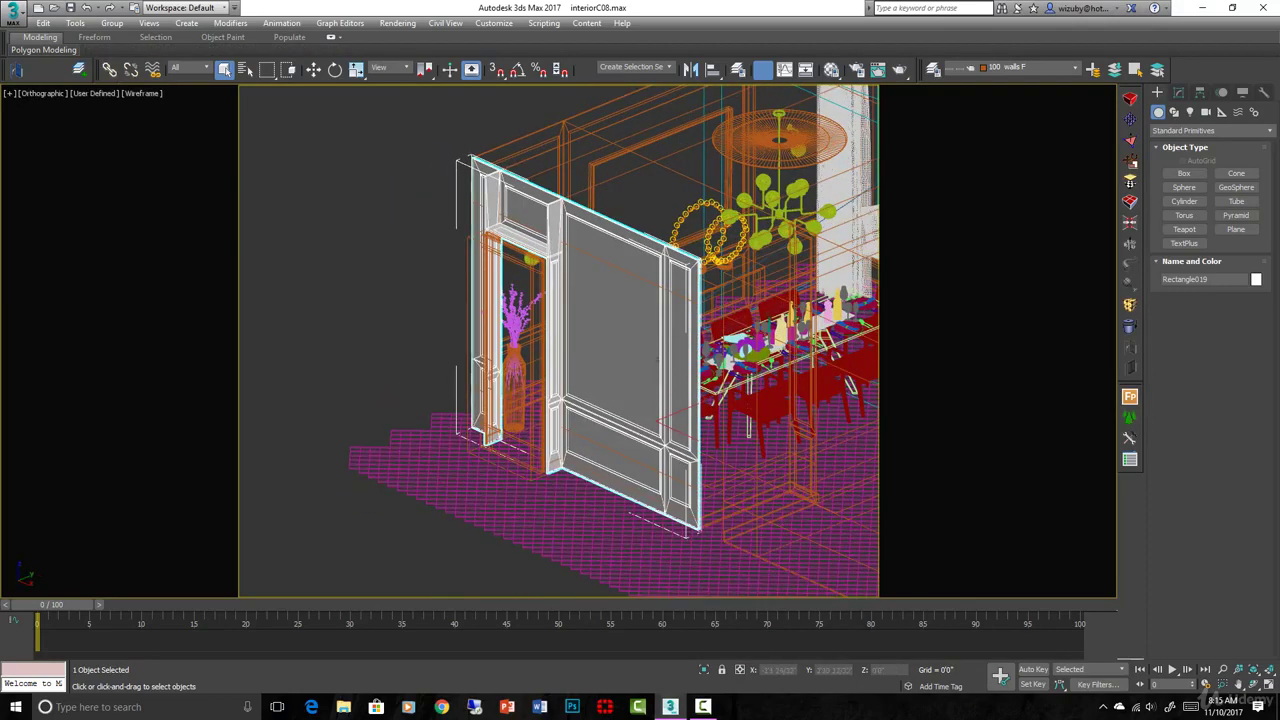
pyautogui.press('F3')
pyautogui.scroll(4, 595, 347)
pyautogui.click(595, 347)
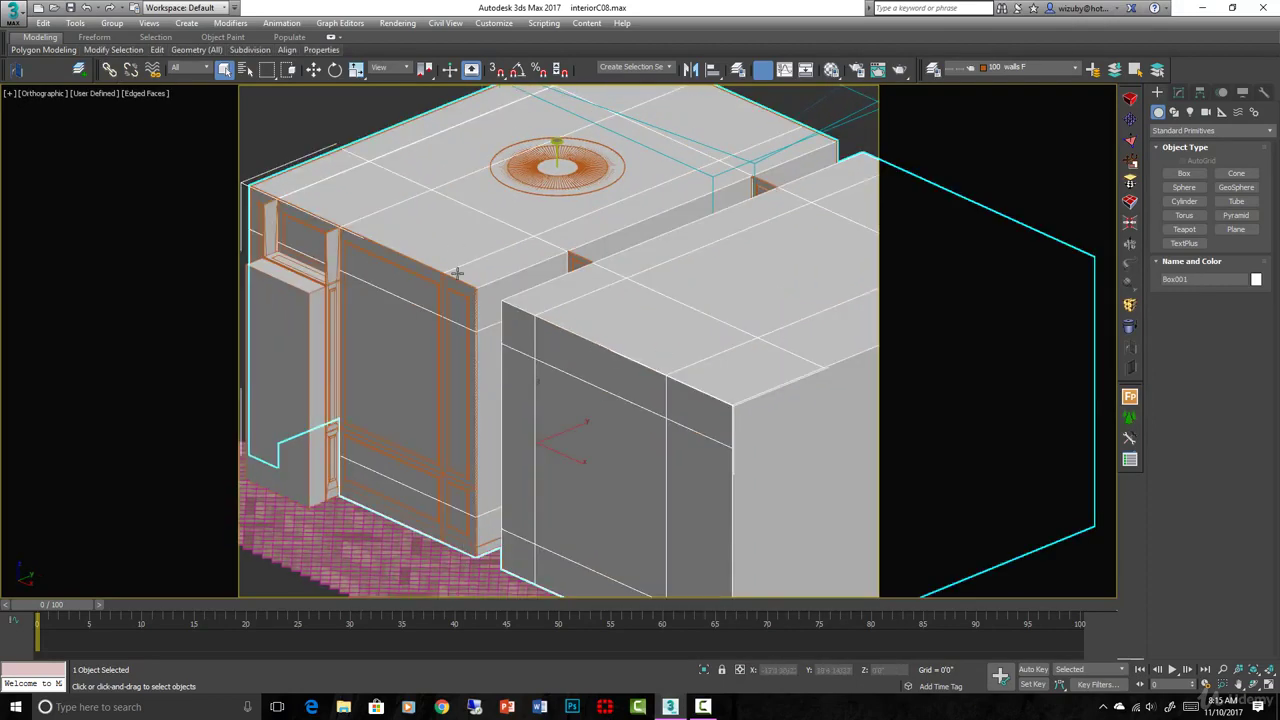
pyautogui.keyDown('alt'); pyautogui.moveTo(657, 324); pyautogui.dragTo(701, 342, button='middle'); pyautogui.keyUp('alt')
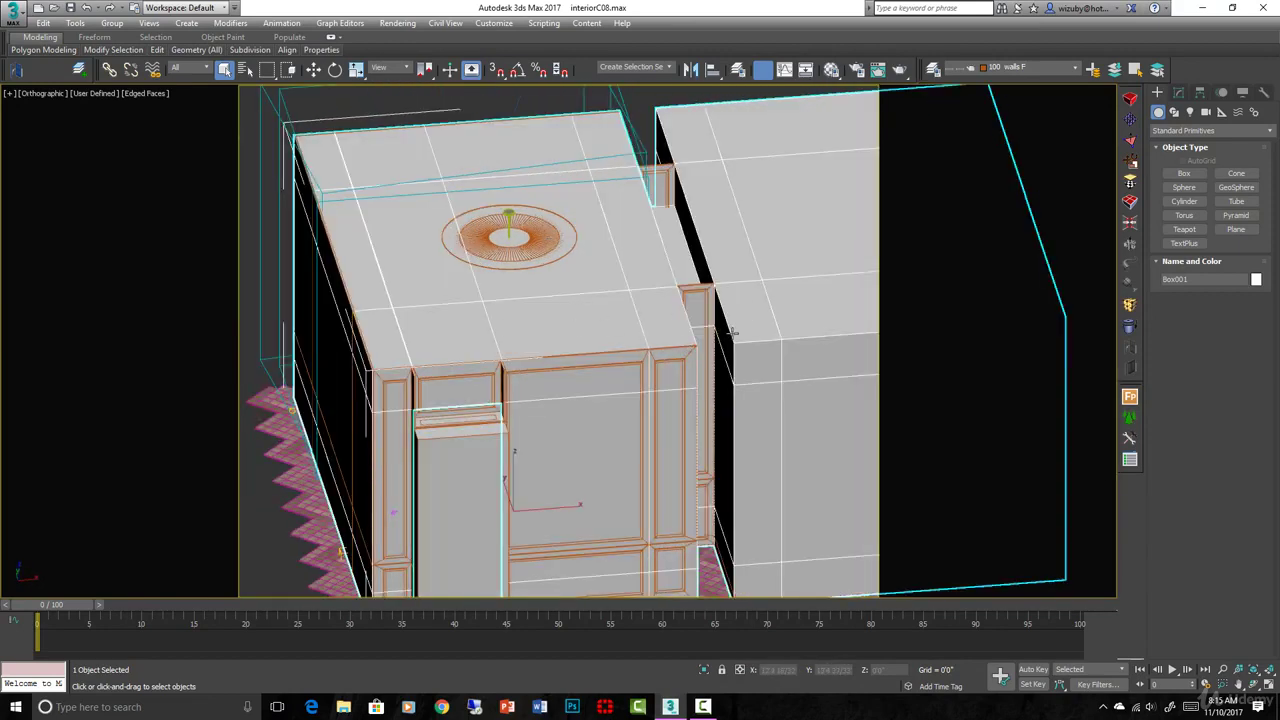
pyautogui.moveTo(725, 346)
pyautogui.keyDown('alt'); pyautogui.mouseDown(button='middle')
pyautogui.moveTo(712, 385)
pyautogui.moveTo(703, 363)
pyautogui.moveTo(718, 363)
pyautogui.mouseUp(button='middle'); pyautogui.keyUp('alt')
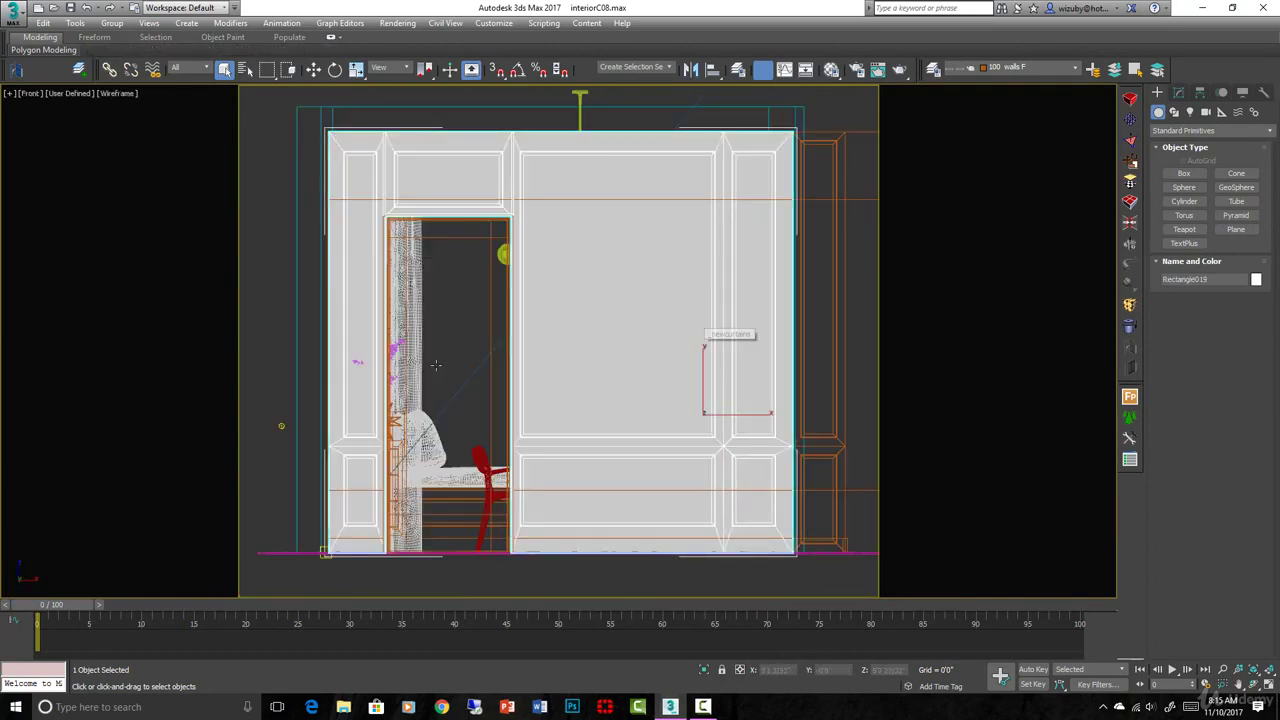
# Look through PhysCamera001 and isolate the panelled wall behind the dining table
pyautogui.press('c')
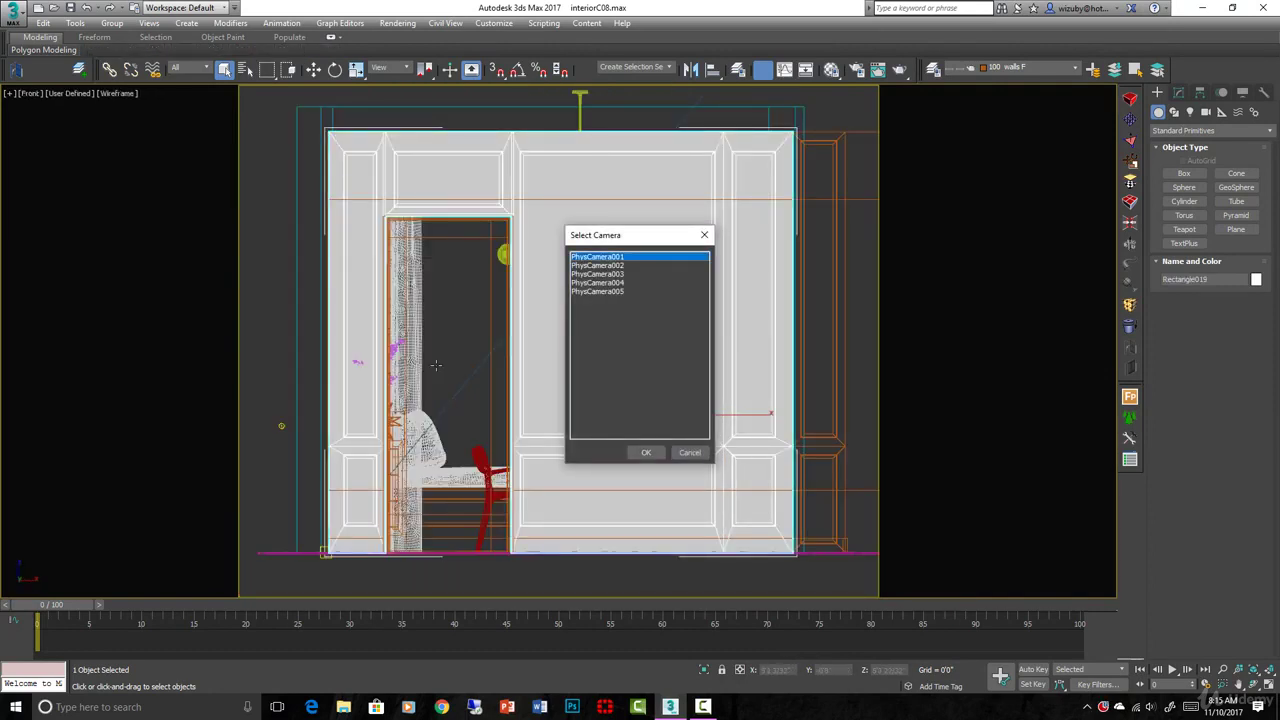
pyautogui.press('Return')
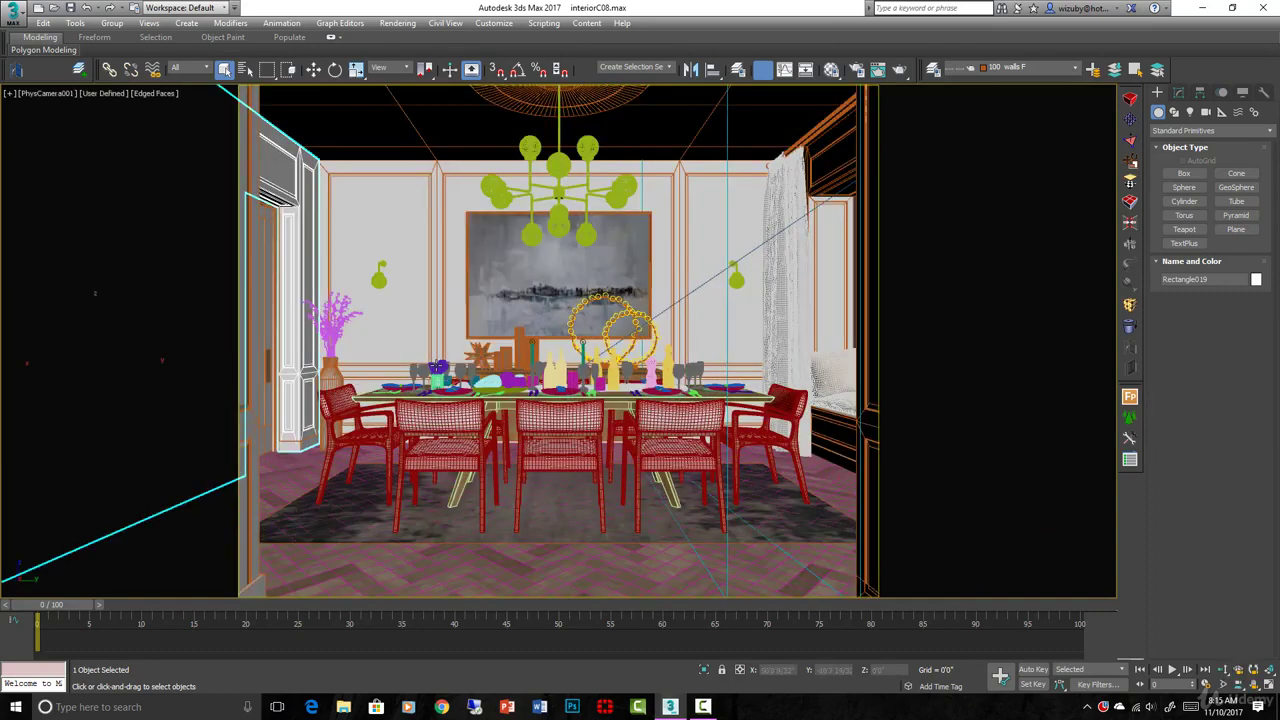
pyautogui.click(437, 366)
pyautogui.hotkey('alt', 'q')
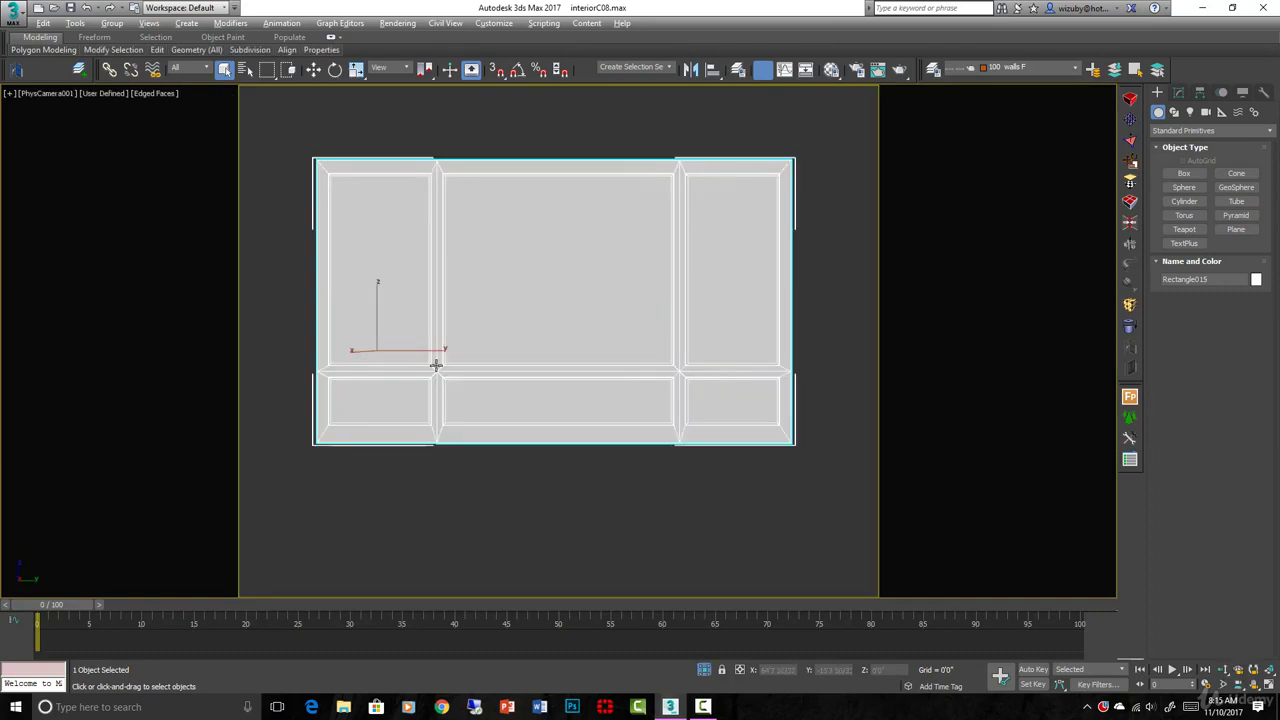
# Show the isolated wall panel shaded without edges in the Right view, with safe frames turned off
pyautogui.press('t')
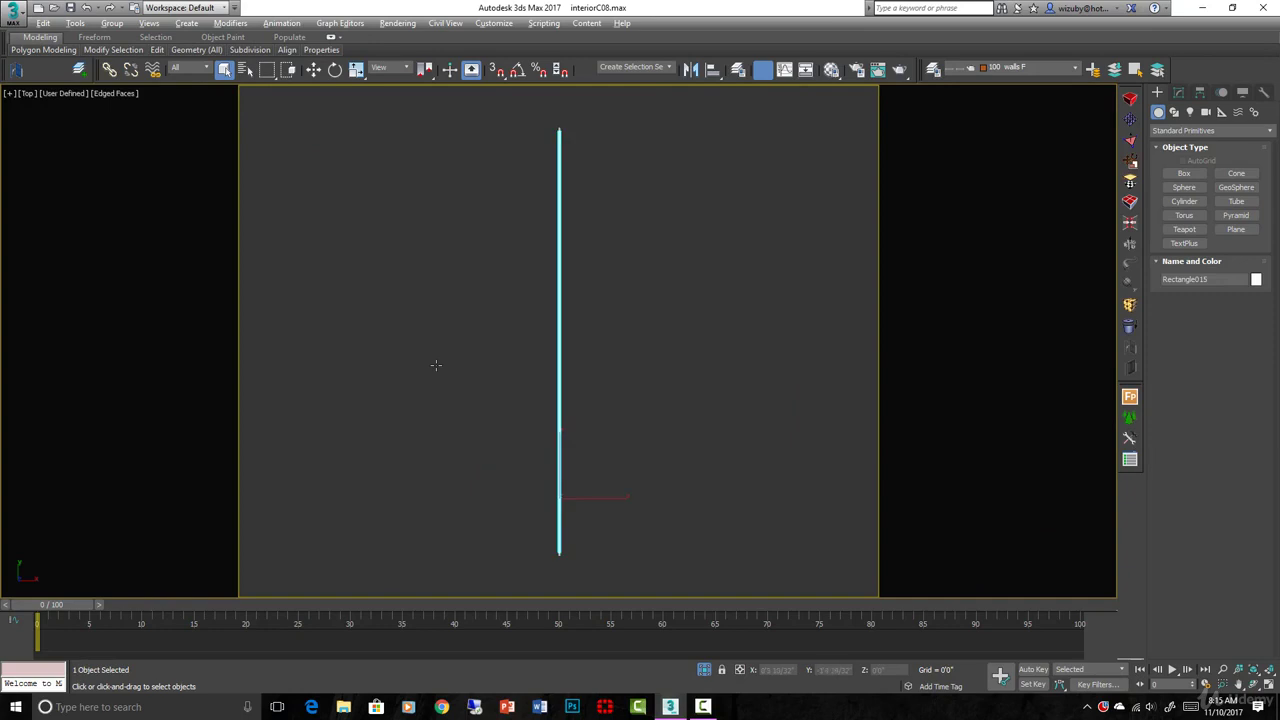
pyautogui.press('u')
pyautogui.scroll(6, 436, 365)
pyautogui.scroll(3, 436, 365)
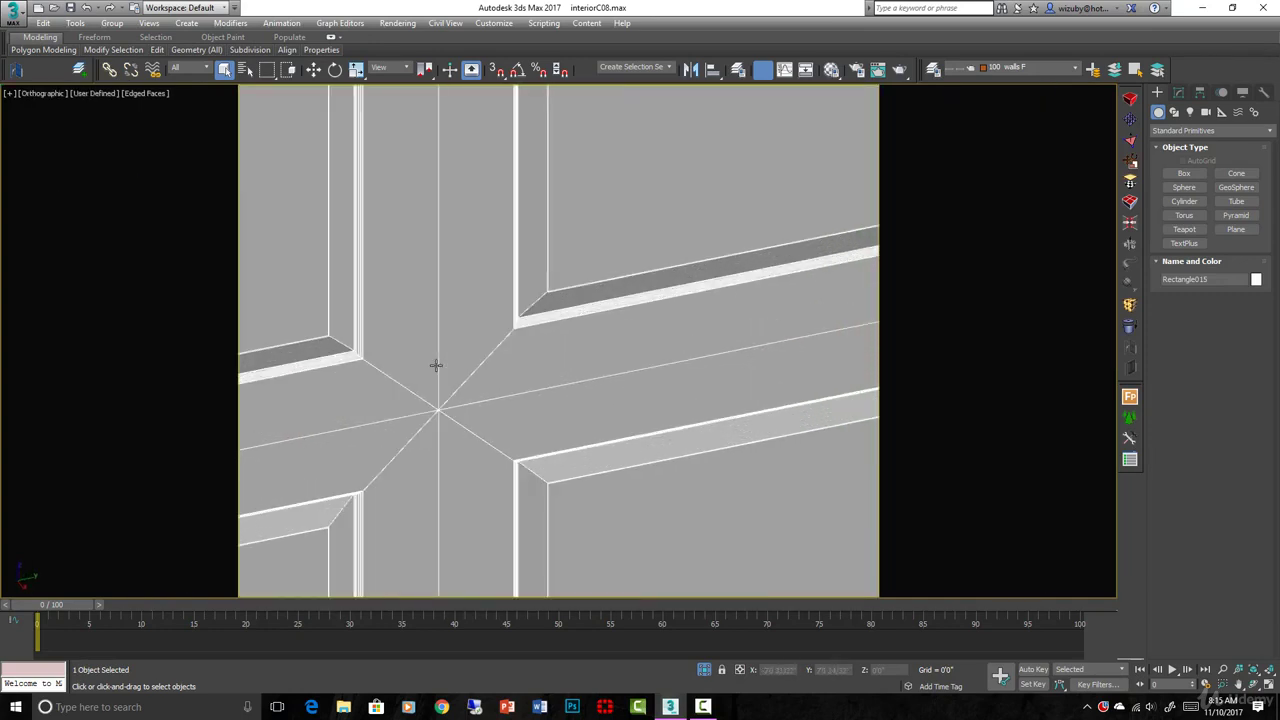
pyautogui.press('F4')
pyautogui.press('f')
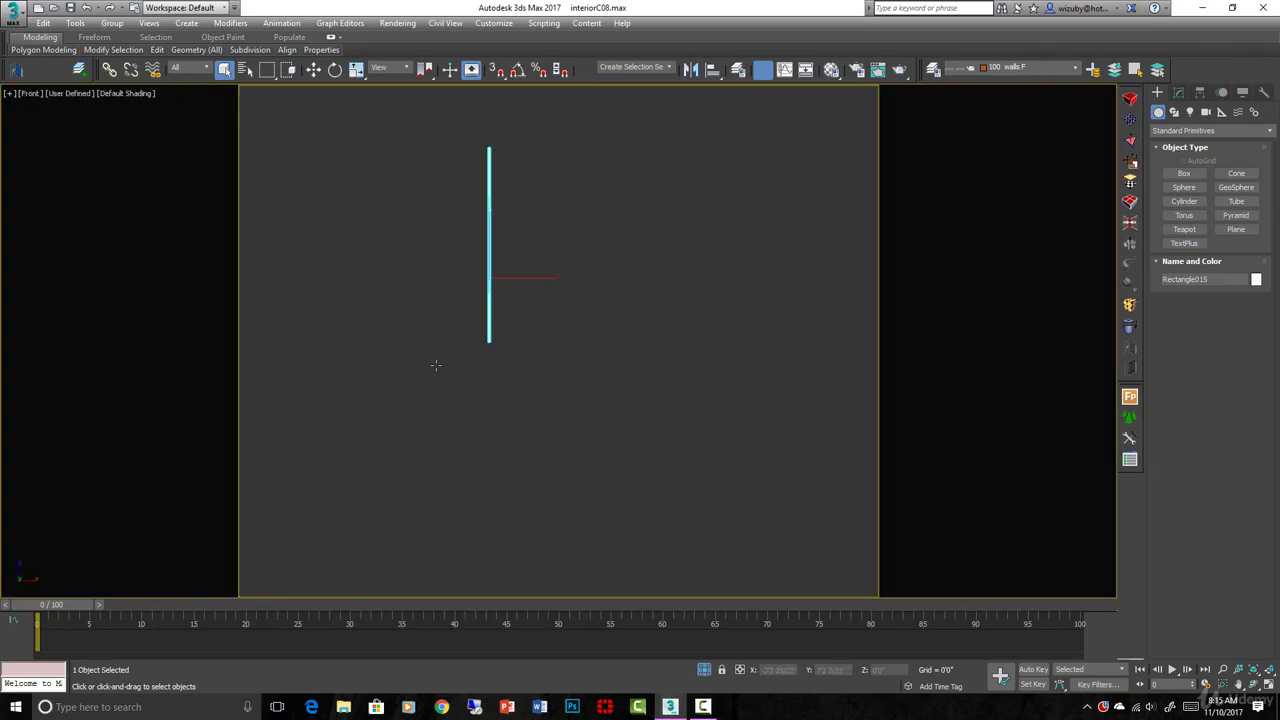
pyautogui.press('z')
pyautogui.press('r')
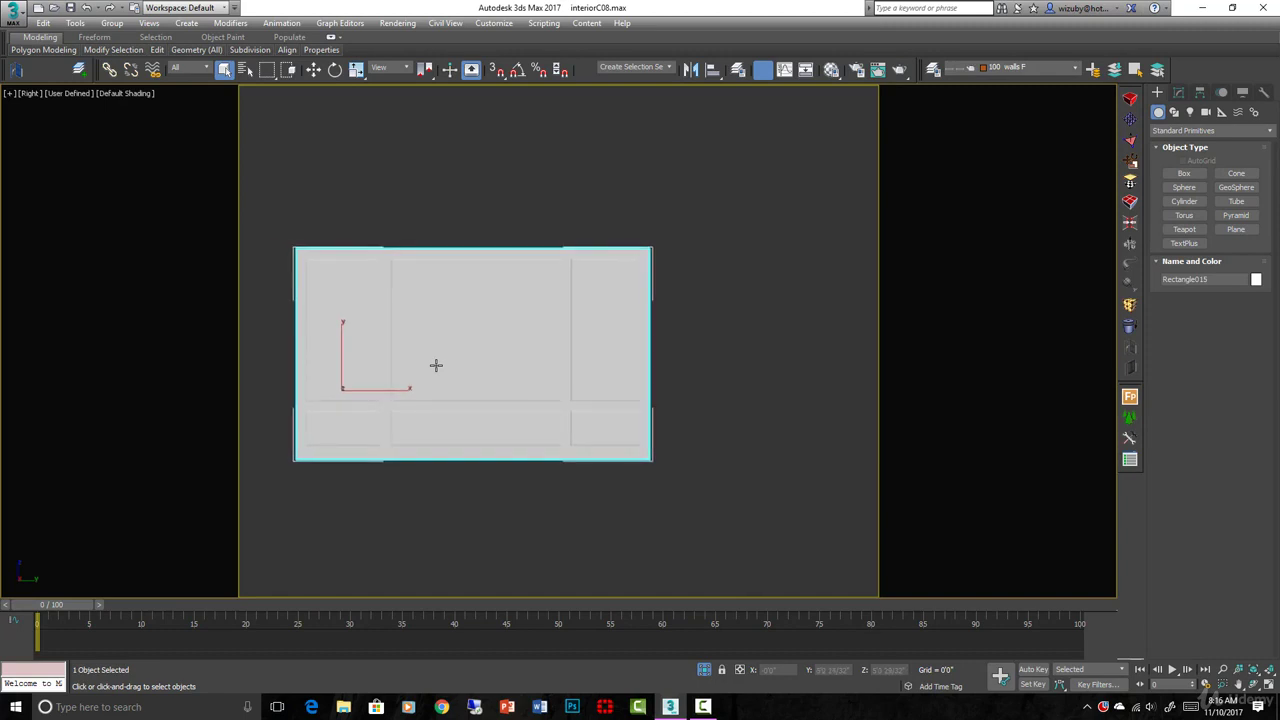
pyautogui.hotkey('shift', 'f')
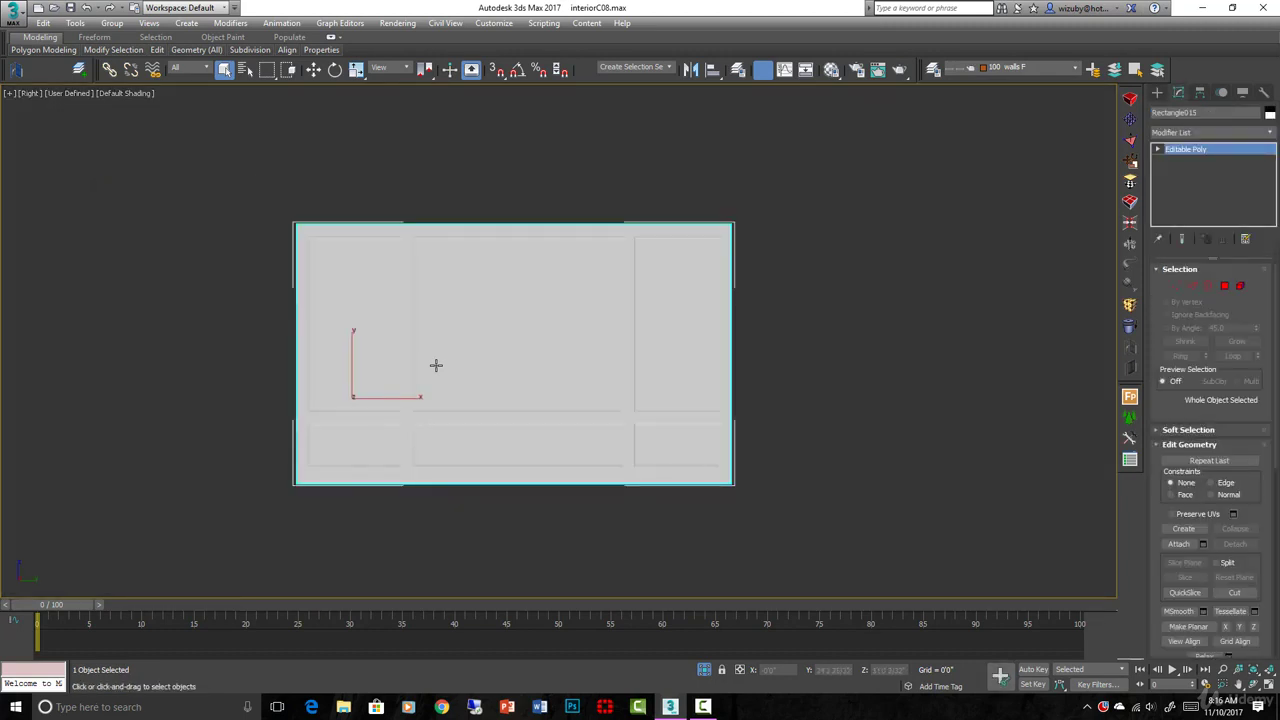
# Draw an upright rectangle spline in the empty space beside the wall panel
pyautogui.click(1158, 92)
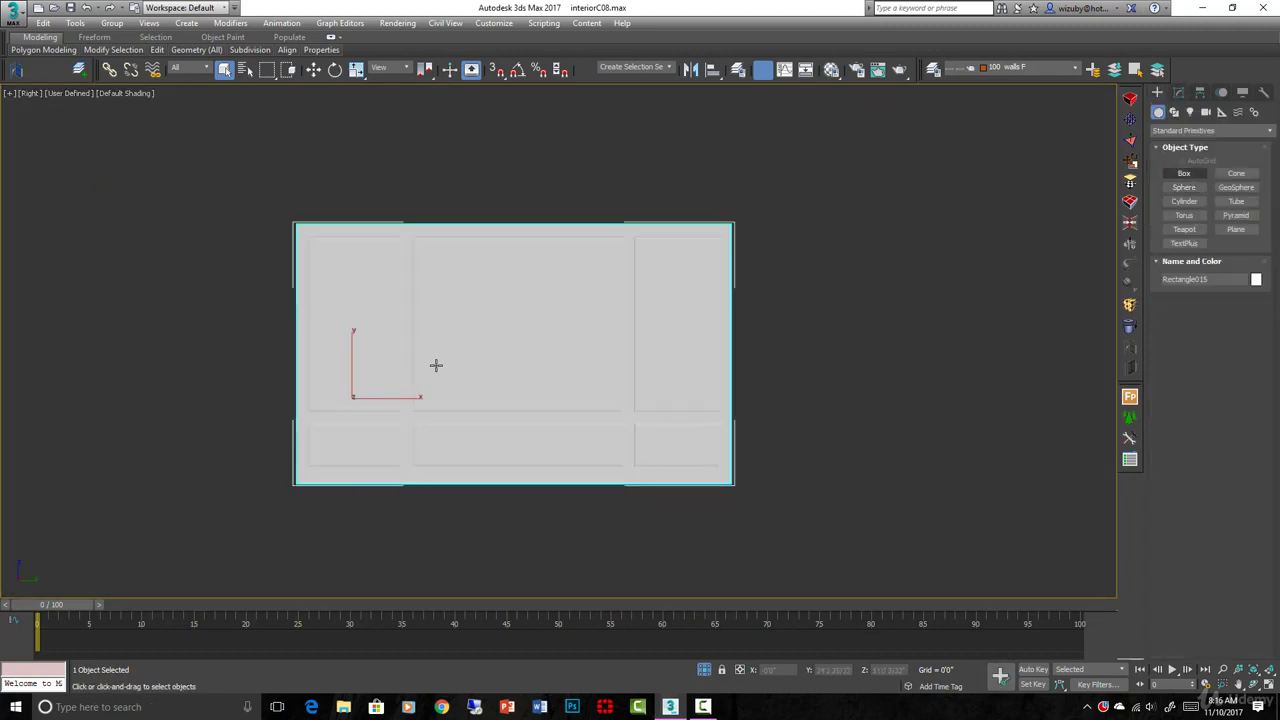
pyautogui.click(1174, 111)
pyautogui.click(1237, 184)
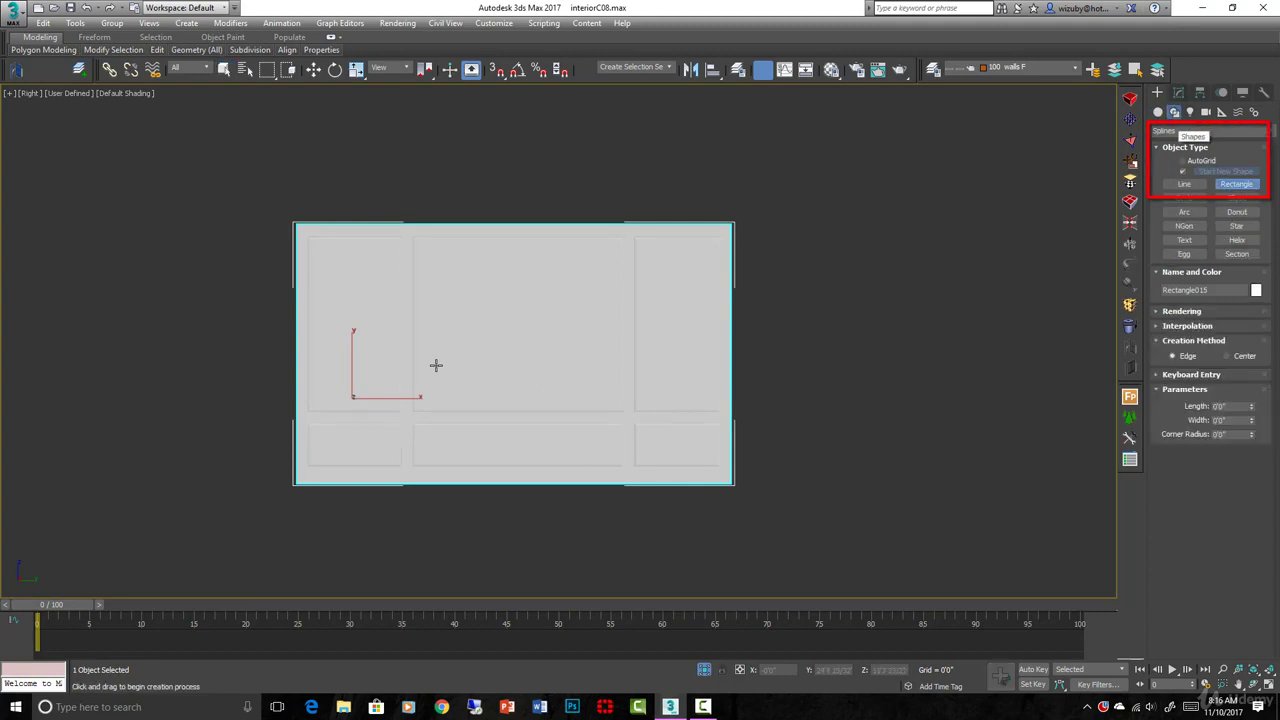
pyautogui.moveTo(822, 244)
pyautogui.mouseDown(button='middle')
pyautogui.moveTo(718, 262)
pyautogui.moveTo(763, 259)
pyautogui.mouseUp(button='middle')
pyautogui.scroll(2, 763, 259)
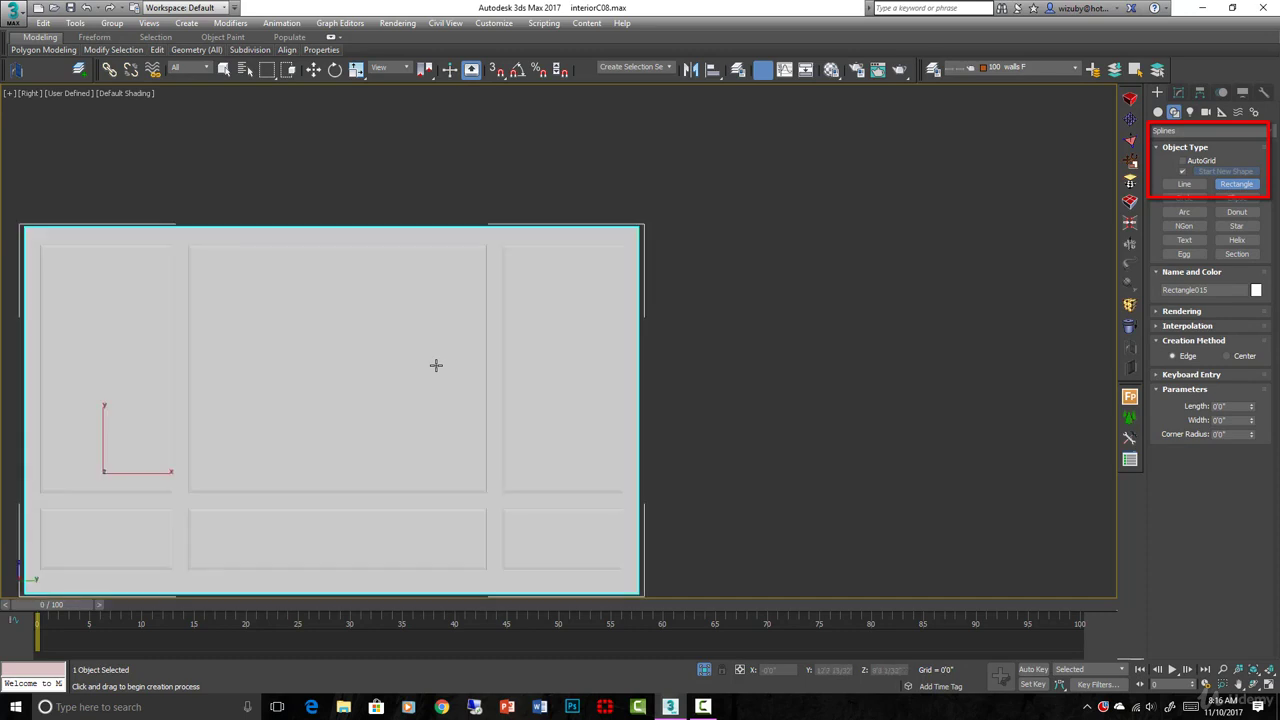
pyautogui.moveTo(752, 258)
pyautogui.mouseDown()
pyautogui.moveTo(801, 371)
pyautogui.moveTo(881, 463)
pyautogui.mouseUp()
pyautogui.scroll(1, 829, 387)
# Convert the new rectangle to an editable spline
pyautogui.rightClick(886, 417)
pyautogui.moveTo(950, 566)
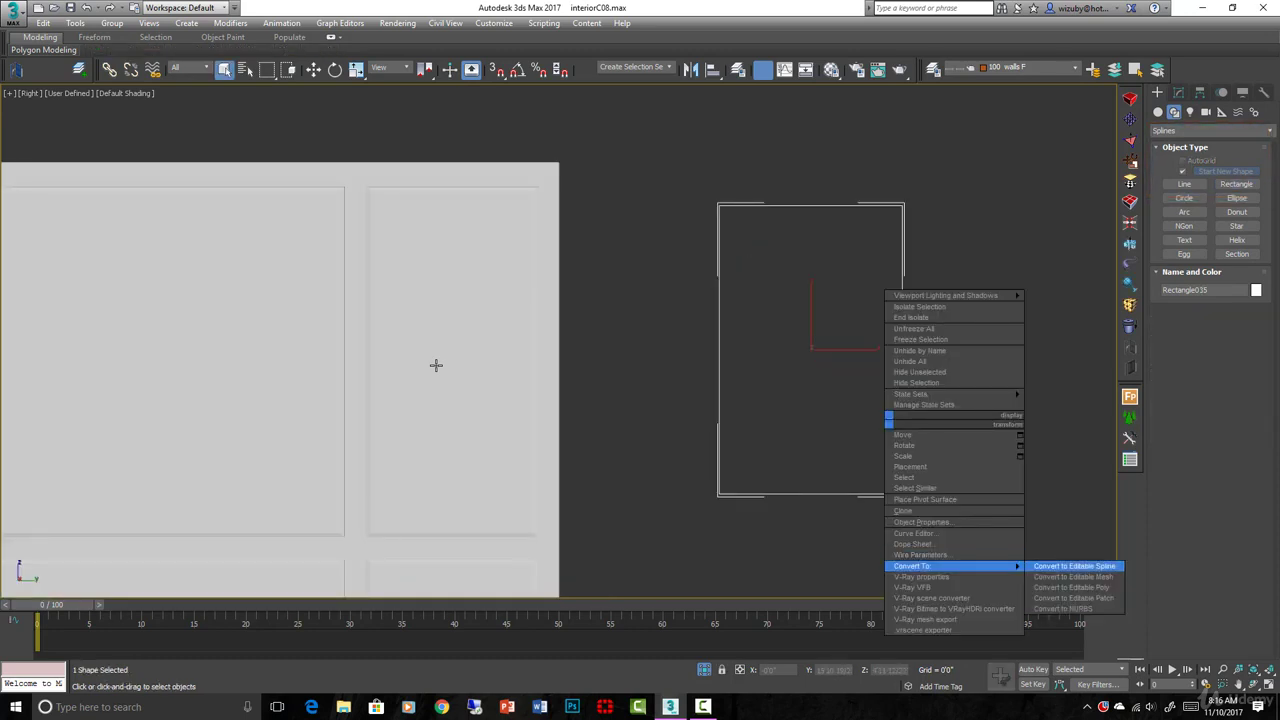
pyautogui.click(1075, 566)
pyautogui.scroll(3, 1043, 222)
# Draw the small stepped and angled edge of a moulding profile with the Line tool, just outside the rectangle's upright side
pyautogui.click(1157, 92)
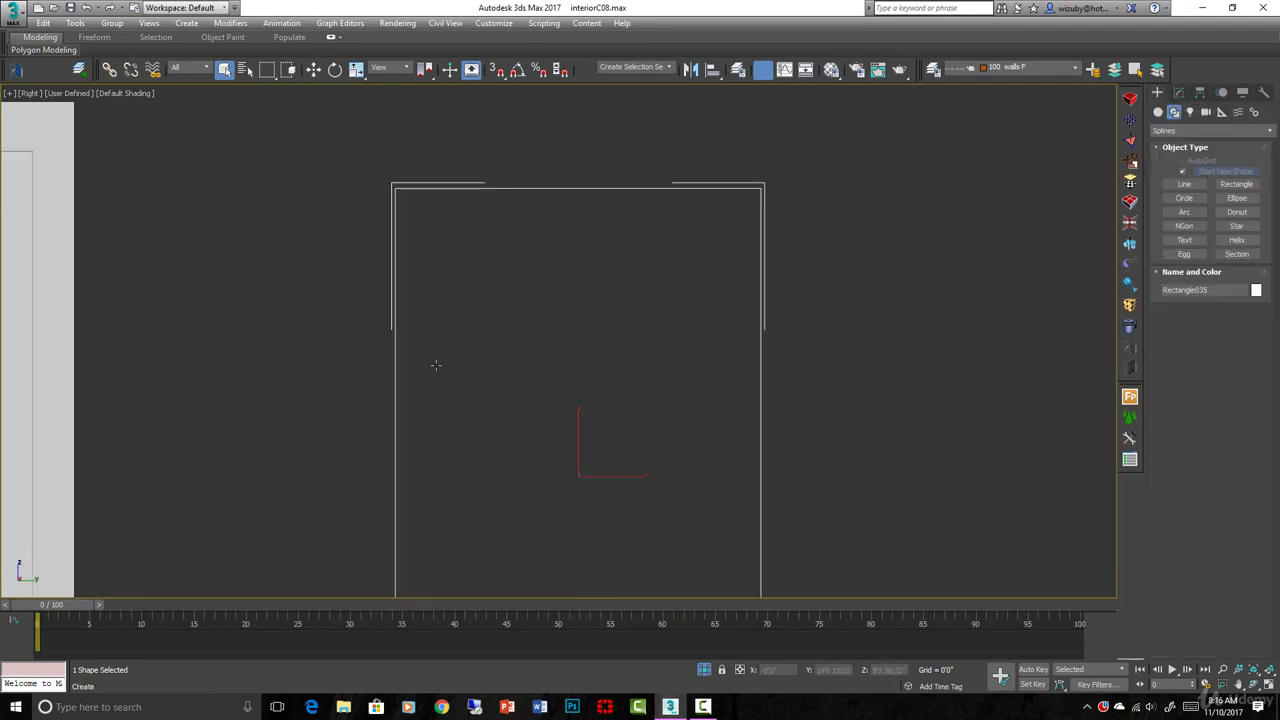
pyautogui.click(1184, 198)
pyautogui.click(1184, 184)
pyautogui.scroll(3, 781, 222)
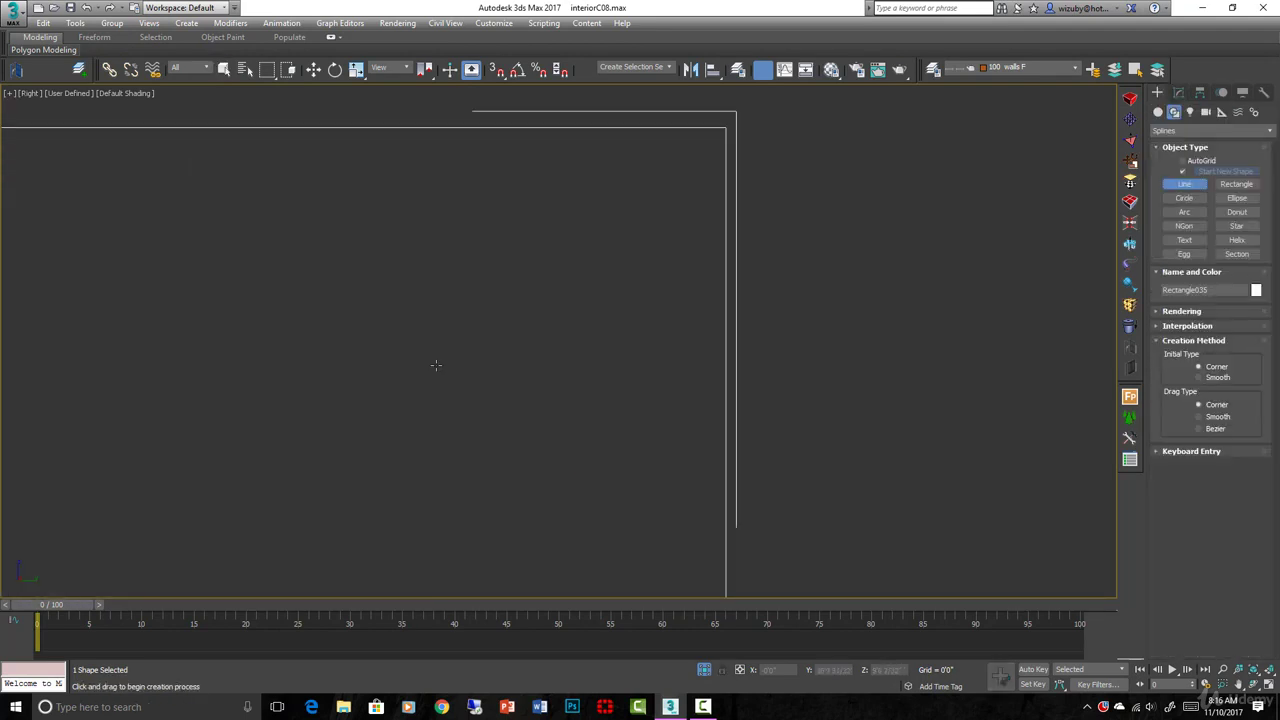
pyautogui.scroll(3, 757, 352)
pyautogui.click(754, 356)
pyautogui.scroll(3, 756, 347)
pyautogui.click(753, 347)
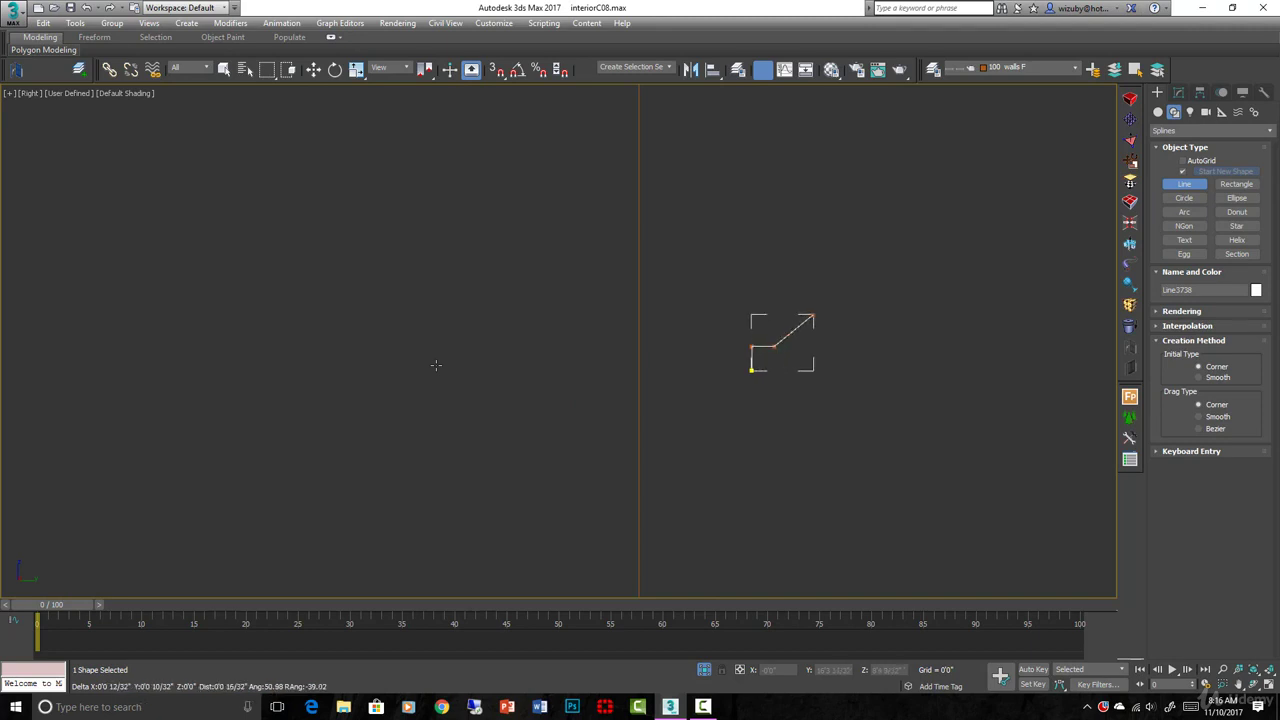
pyautogui.click(815, 315)
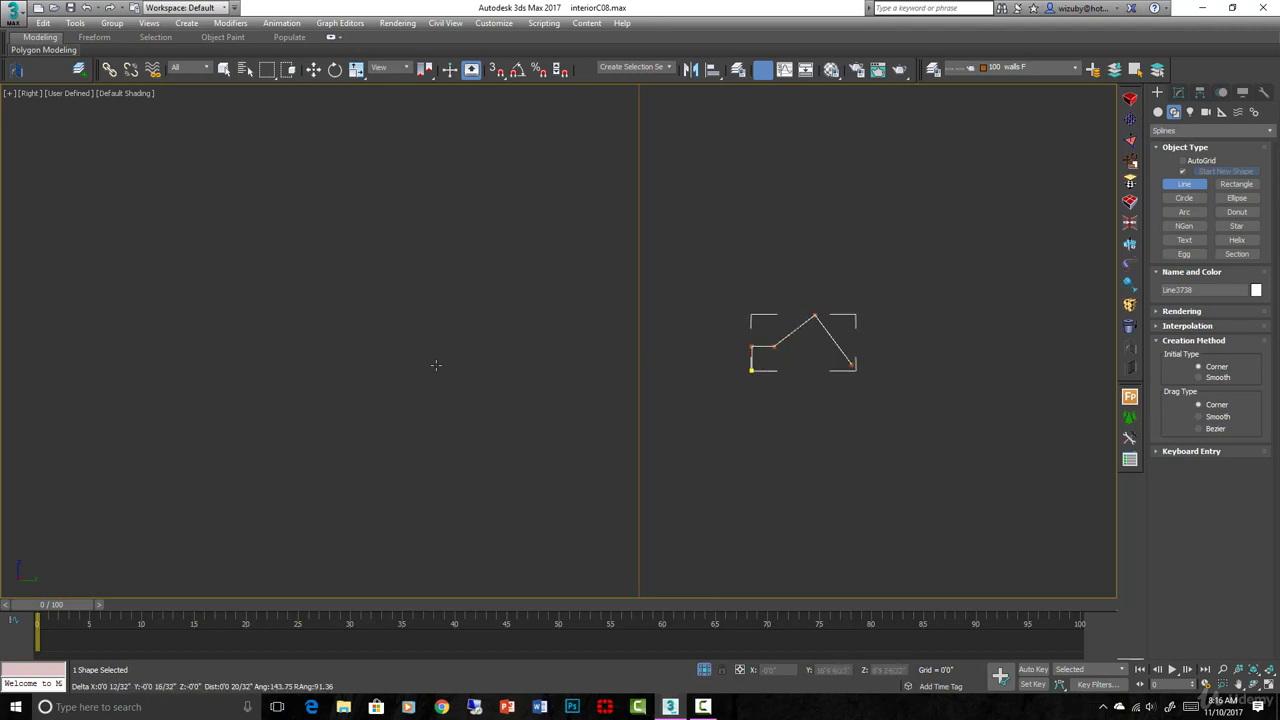
pyautogui.click(875, 326)
pyautogui.click(963, 268)
# Continue the moulding profile with a straight top edge about 6 inches long and close the outline at its starting vertex
pyautogui.scroll(-2, 935, 299)
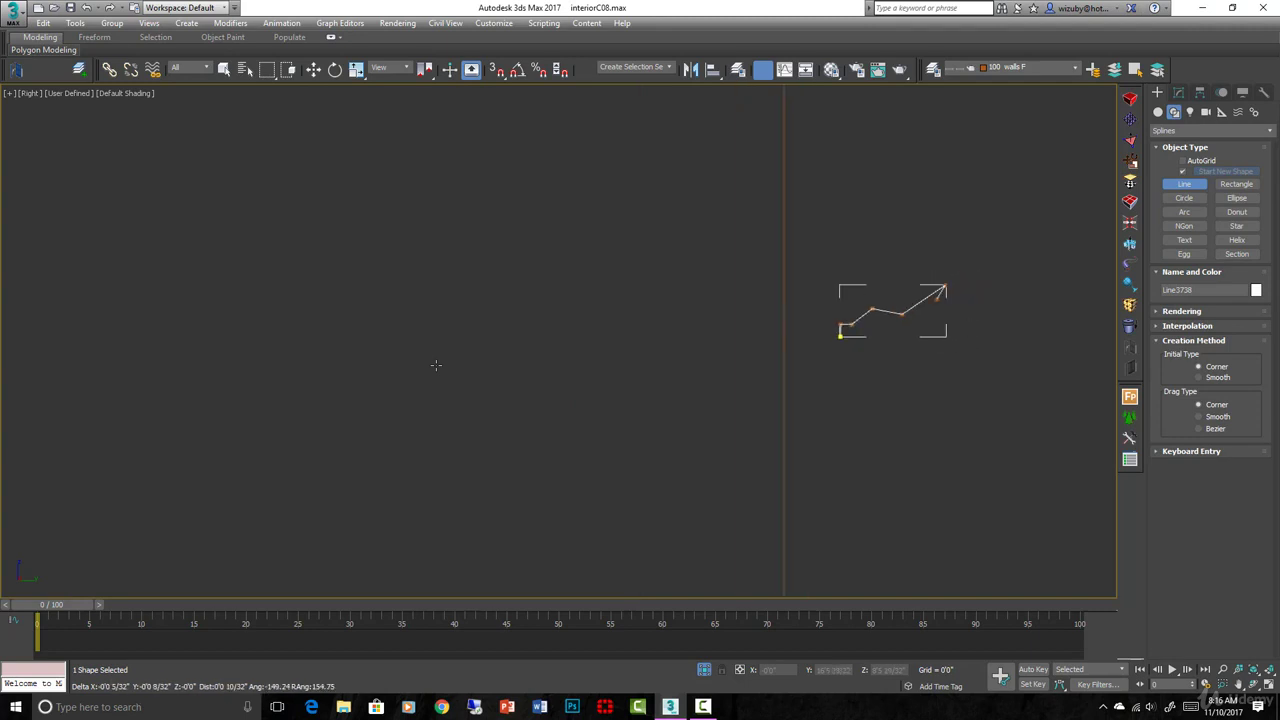
pyautogui.moveTo(937, 297); pyautogui.dragTo(685, 301, button='middle')
pyautogui.scroll(-1, 685, 301)
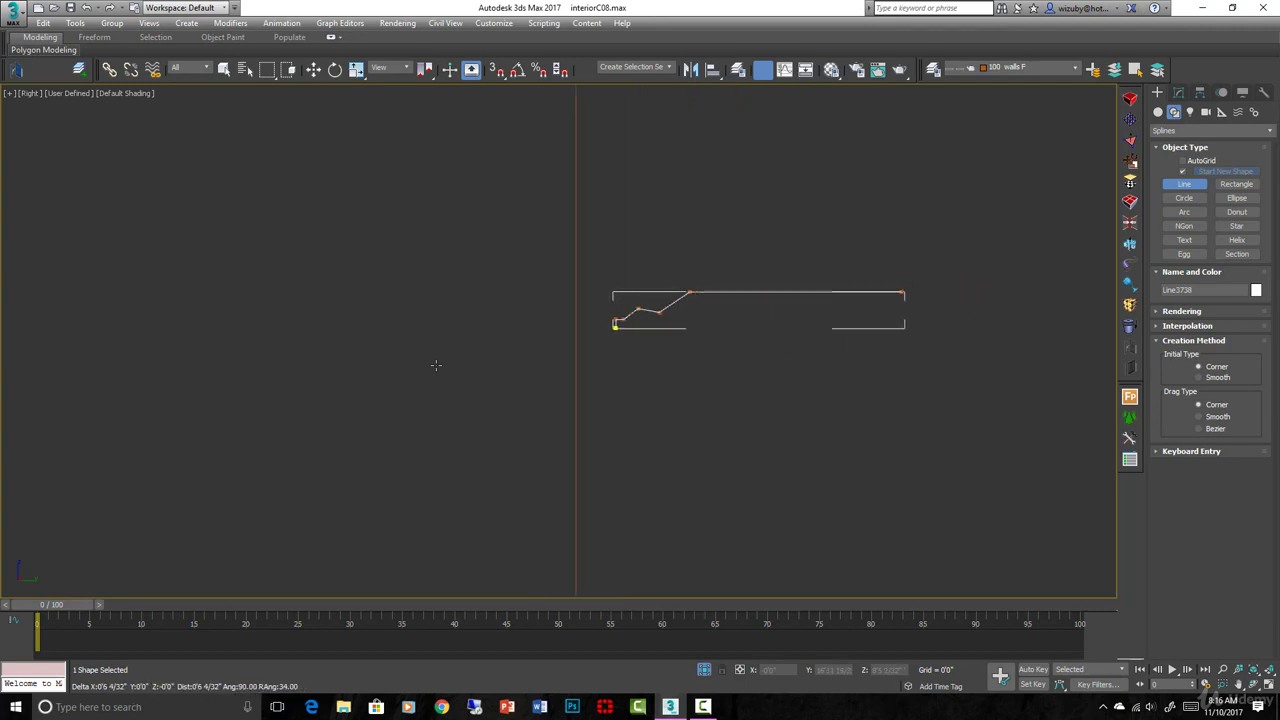
pyautogui.scroll(2, 634, 340)
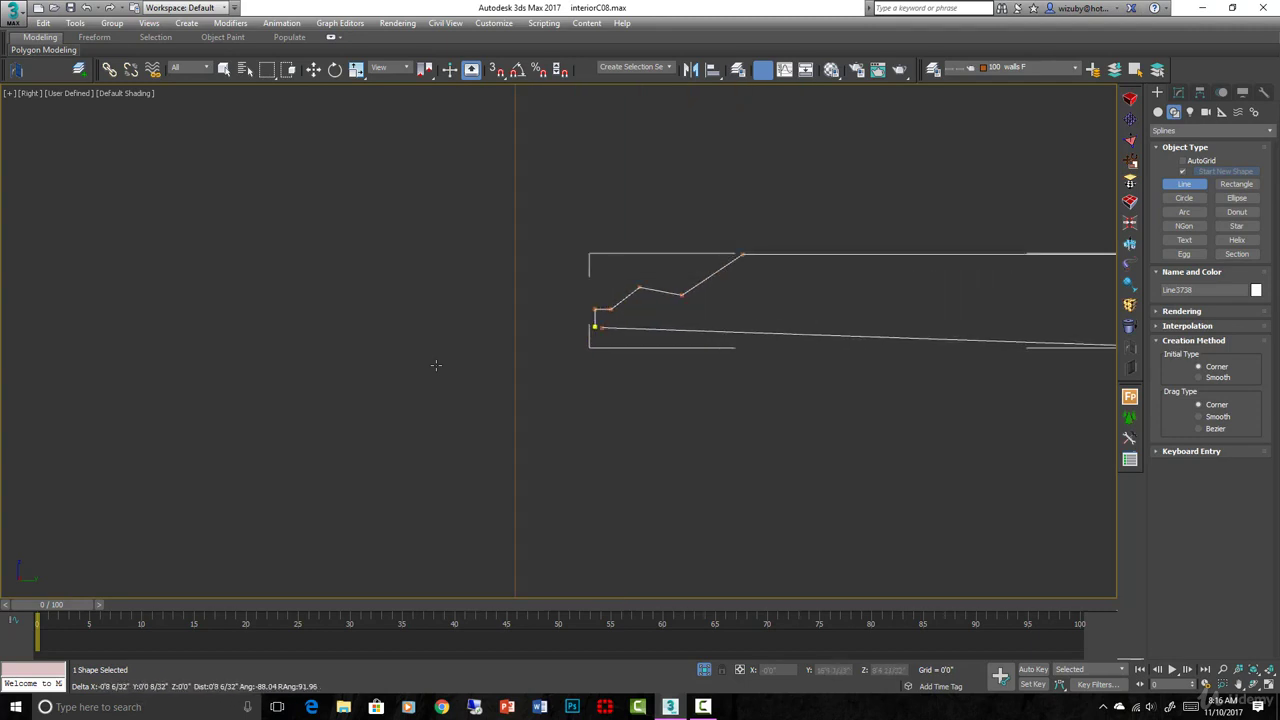
pyautogui.click(615, 327)
pyautogui.press('Return')
pyautogui.scroll(-2, 435, 365)
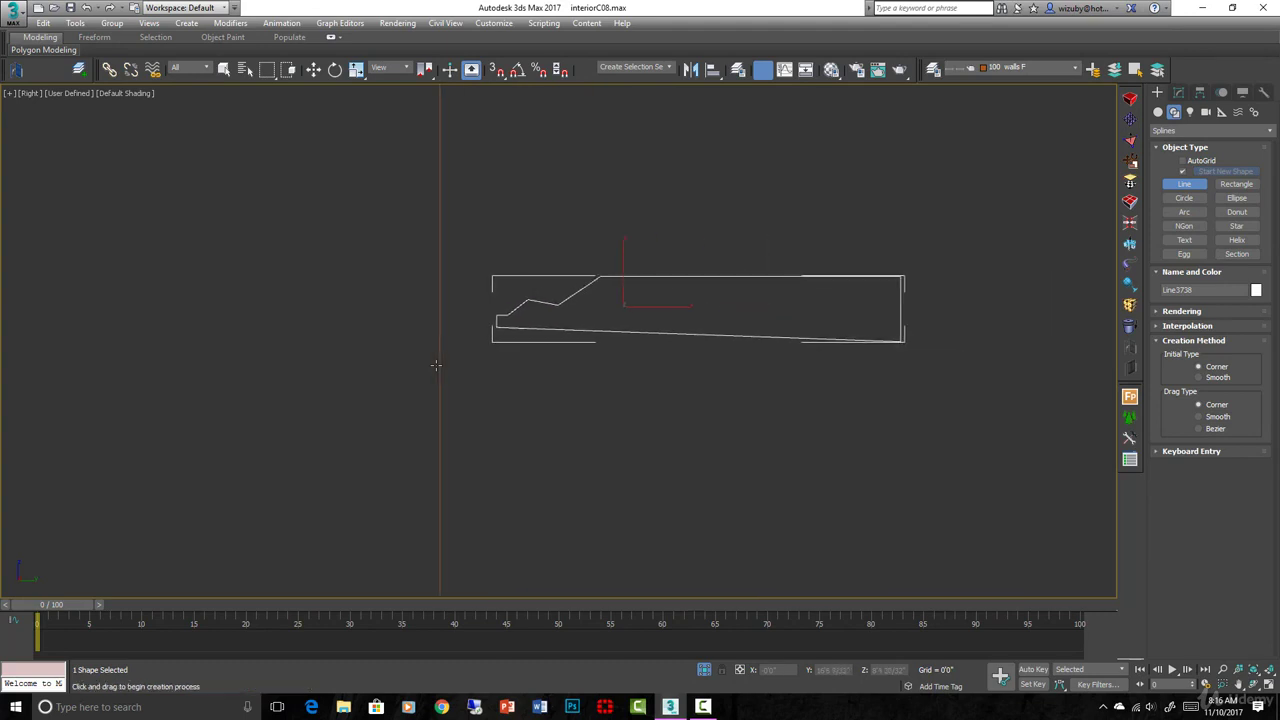
# Level the profile's bottom edge by snapping its far lower vertex to the height of the starting vertex, constrained to the Y axis
pyautogui.press('1')
pyautogui.moveTo(871, 323); pyautogui.dragTo(937, 401)
pyautogui.press('space')
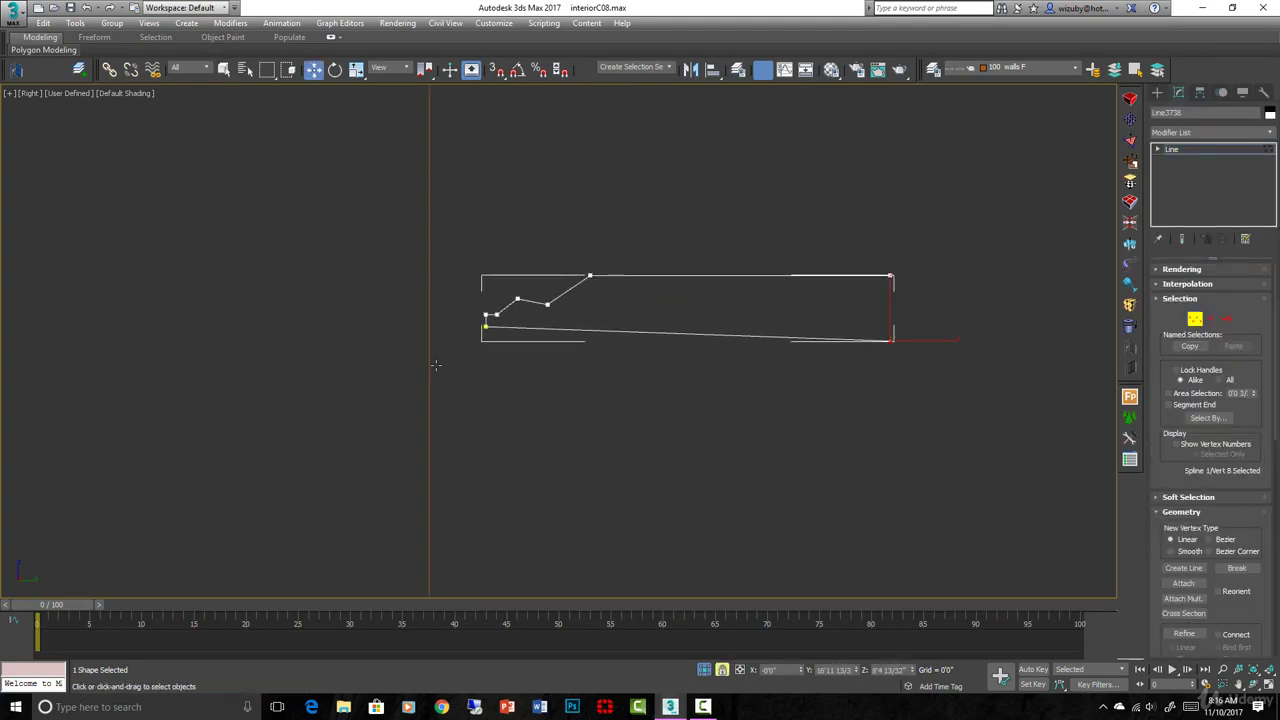
pyautogui.press('s')
pyautogui.press('F6')
pyautogui.moveTo(890, 341); pyautogui.dragTo(486, 326)
pyautogui.scroll(3, 480, 290)
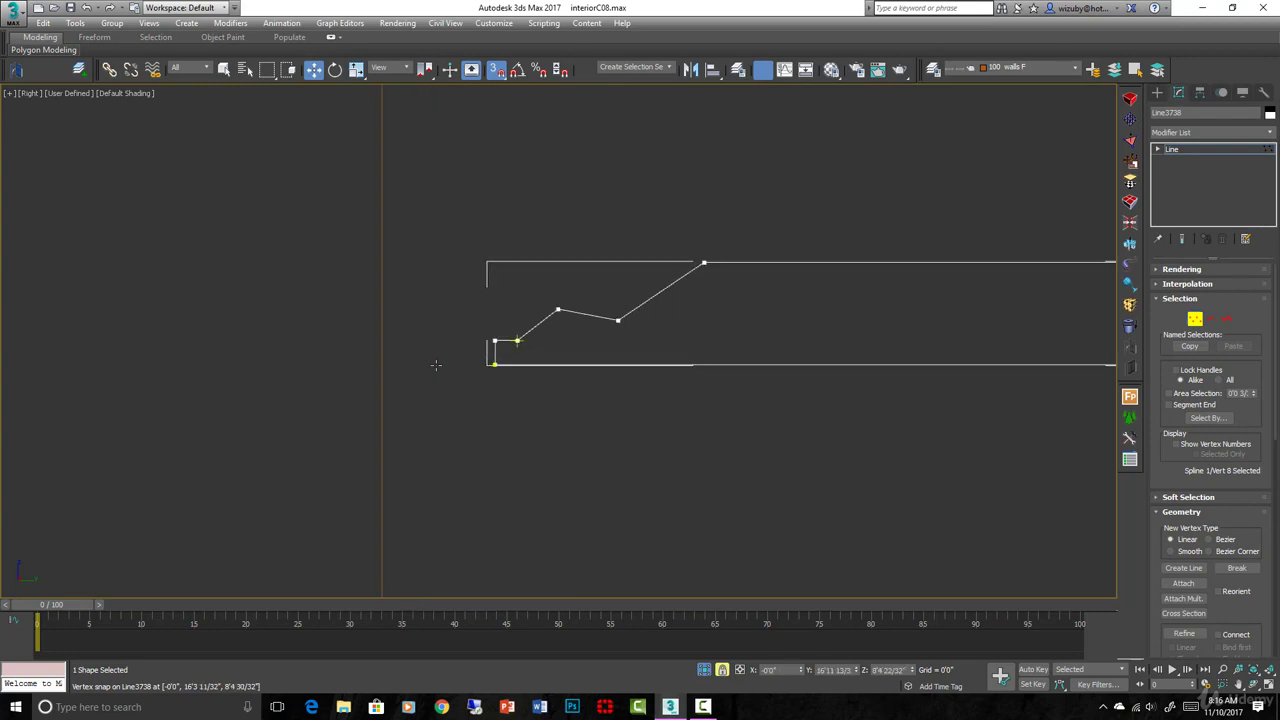
# Convert the moulding profile's crest vertex, next to the small step, to a Bezier vertex
pyautogui.scroll(2, 515, 330)
pyautogui.rightClick(553, 290)
pyautogui.rightClick(555, 290)
pyautogui.press('space')
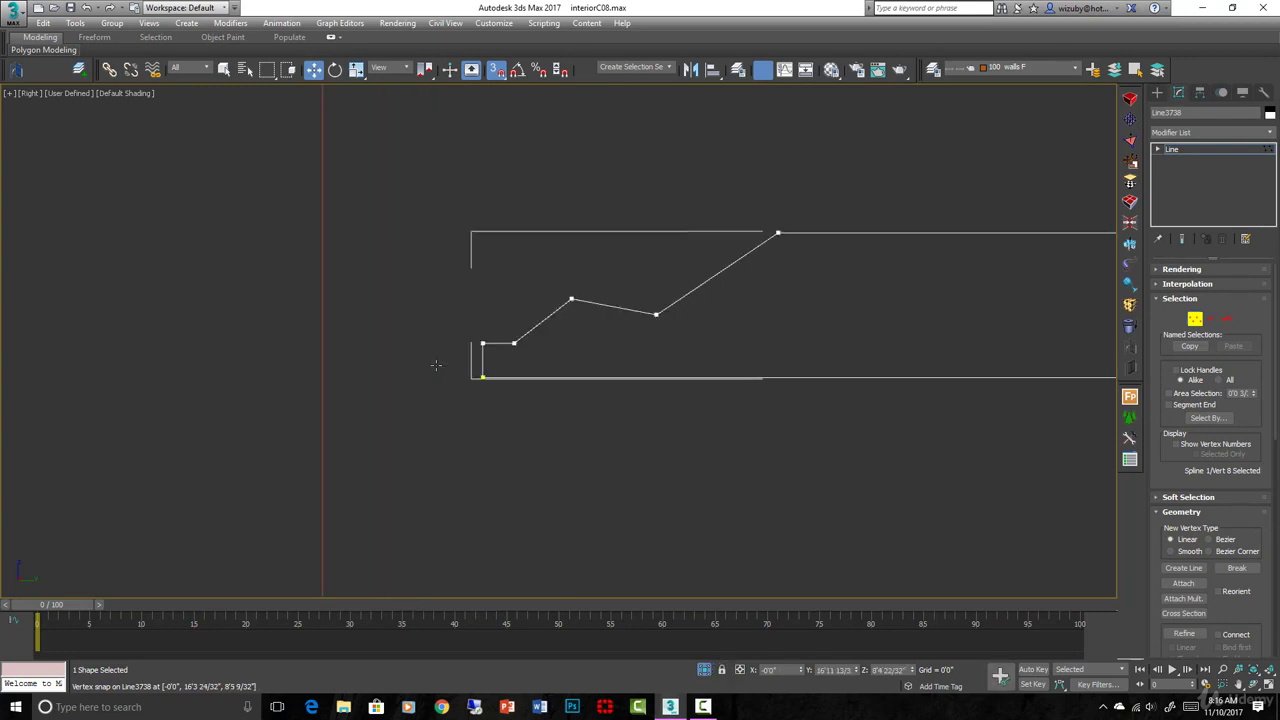
pyautogui.moveTo(562, 280); pyautogui.dragTo(600, 342)
pyautogui.rightClick(597, 339)
pyautogui.click(577, 248)
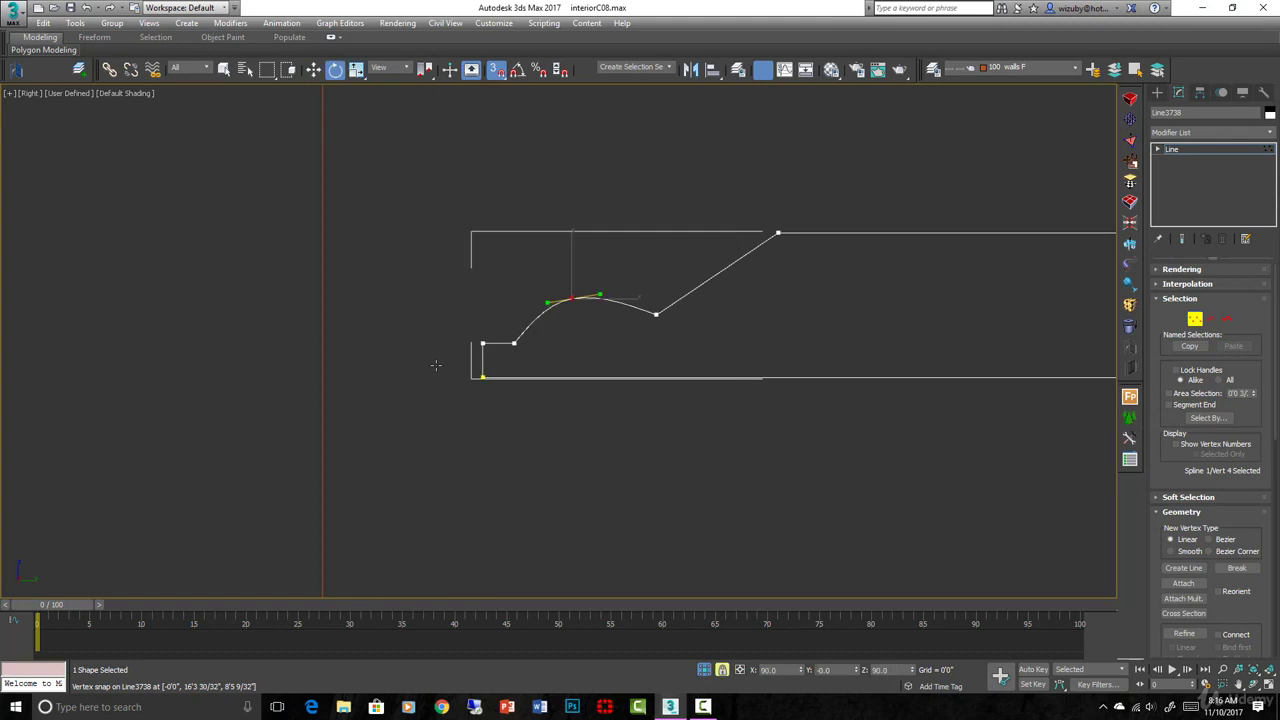
# Convert the profile's valley vertex to Bezier Corner and bend the slope up to the top edge into a concave curve with its handle
pyautogui.scroll(-2, 440, 445)
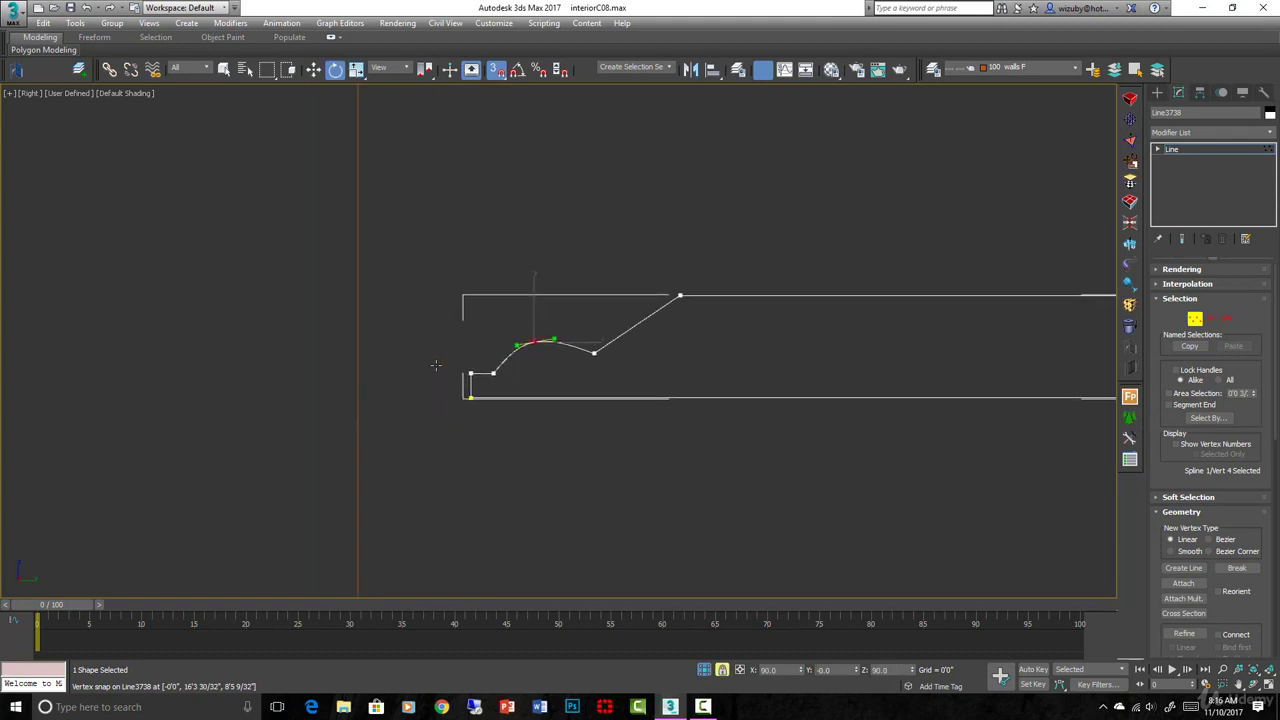
pyautogui.moveTo(677, 287); pyautogui.dragTo(751, 341)
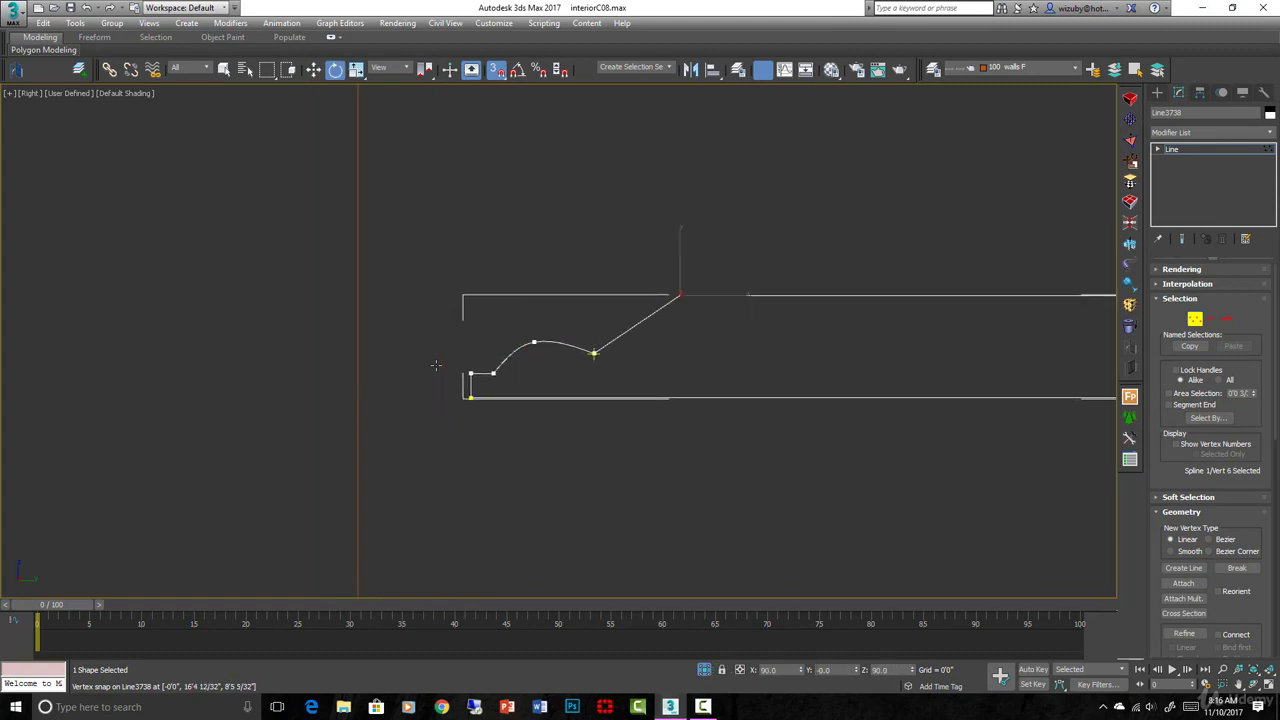
pyautogui.click(594, 353)
pyautogui.rightClick(604, 342)
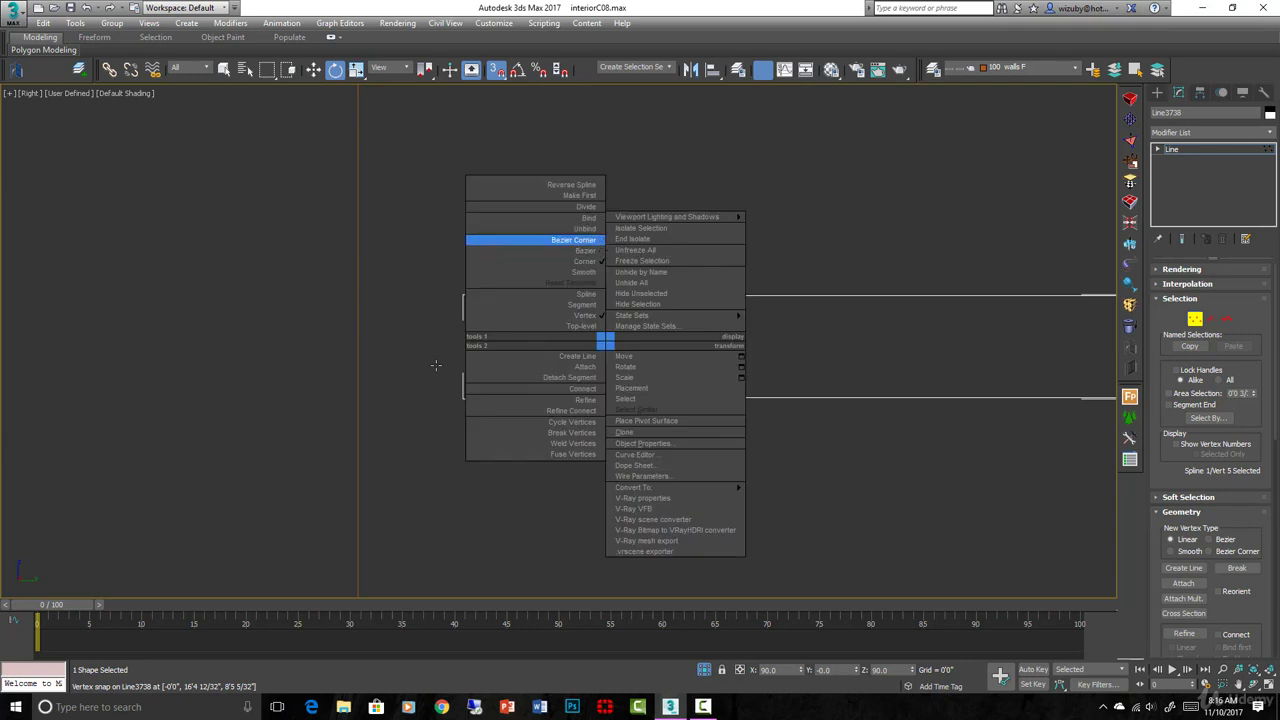
pyautogui.click(535, 243)
pyautogui.press('w')
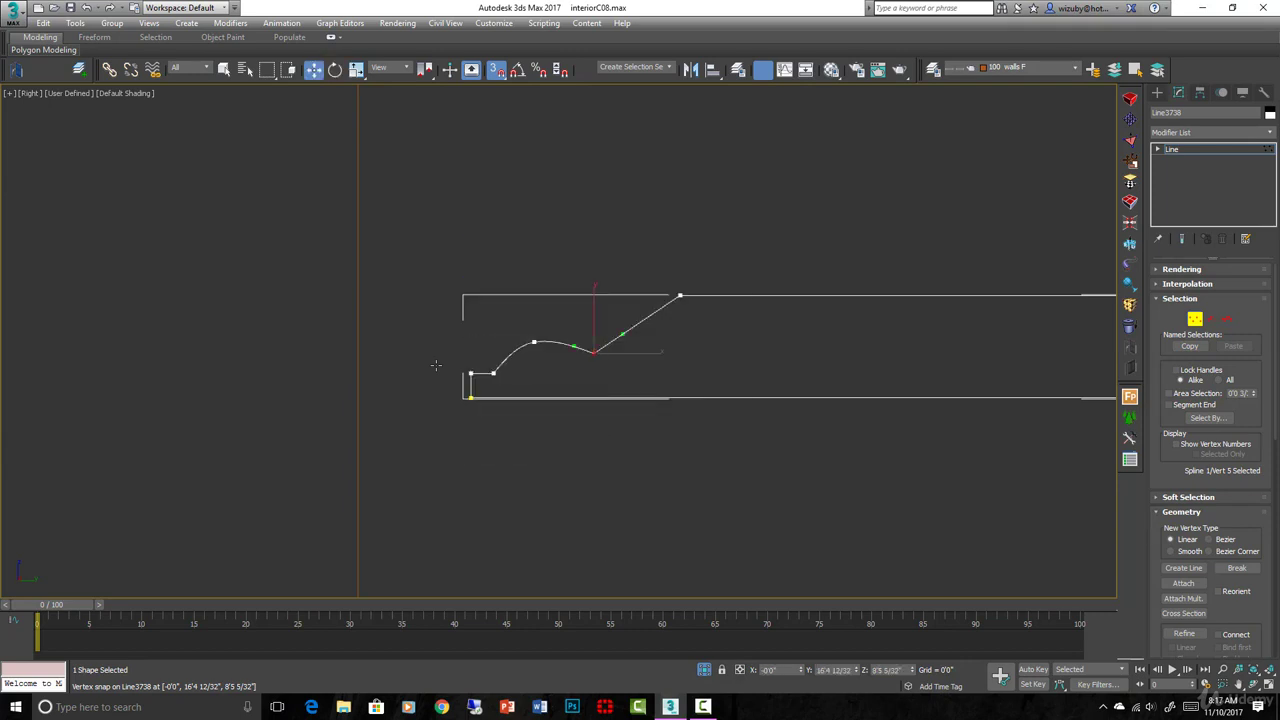
pyautogui.moveTo(622, 333); pyautogui.dragTo(651, 343)
pyautogui.click(720, 330)
pyautogui.scroll(-1, 720, 330)
pyautogui.scroll(3, 614, 350)
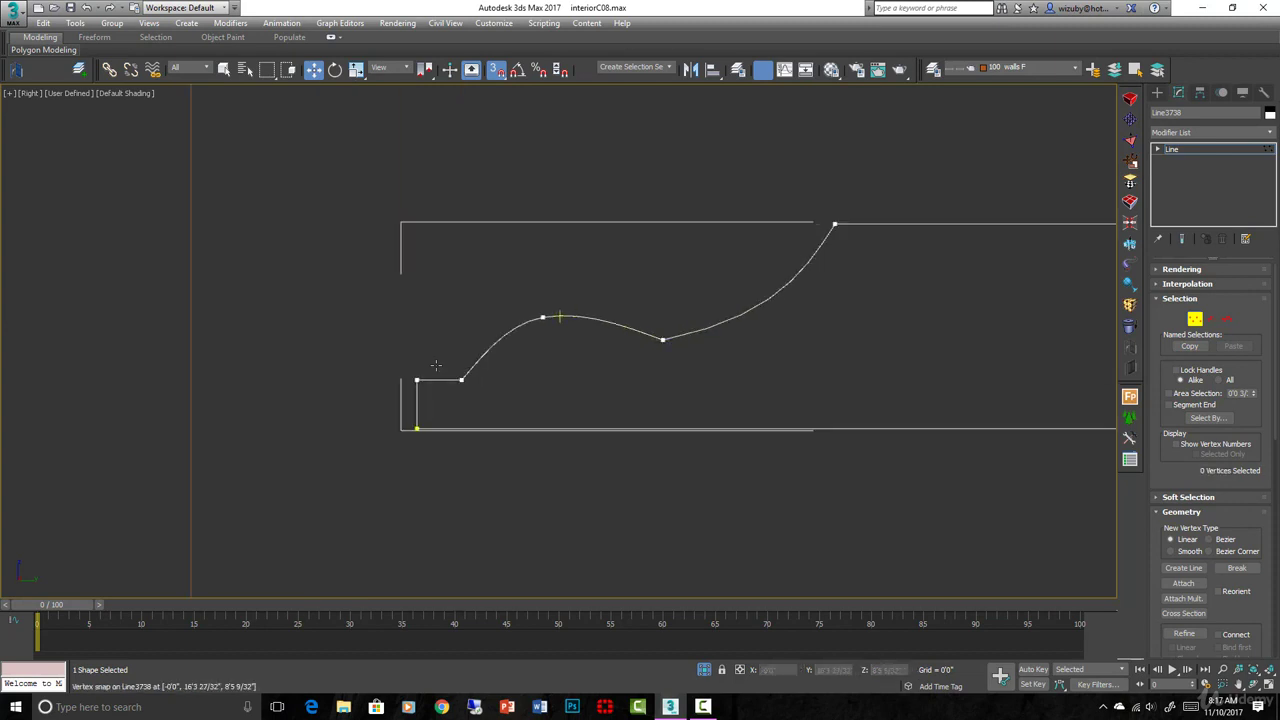
# With snapping off, move the crest vertex up and slightly toward the valley and level its handles to form a fuller rounded hump
pyautogui.click(542, 318)
pyautogui.press('s')
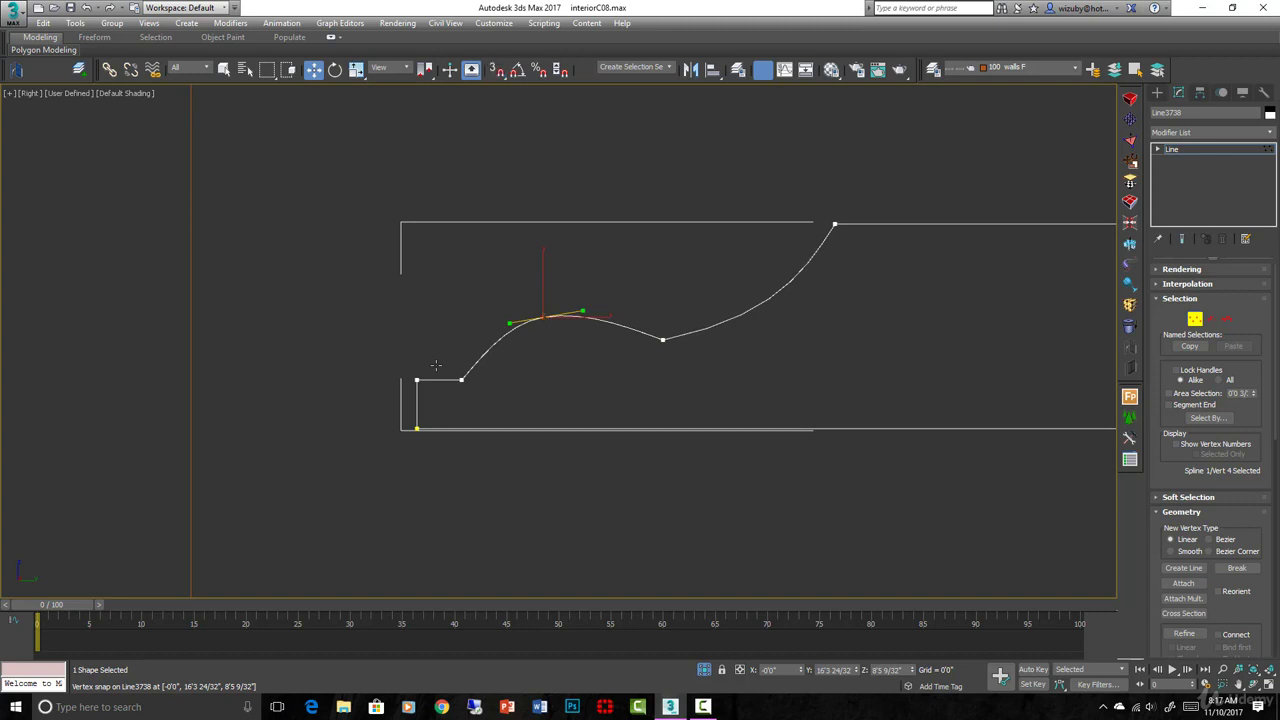
pyautogui.moveTo(542, 318)
pyautogui.mouseDown()
pyautogui.moveTo(562, 306)
pyautogui.moveTo(651, 310)
pyautogui.moveTo(559, 293)
pyautogui.mouseUp()
pyautogui.press('e')
pyautogui.press('w')
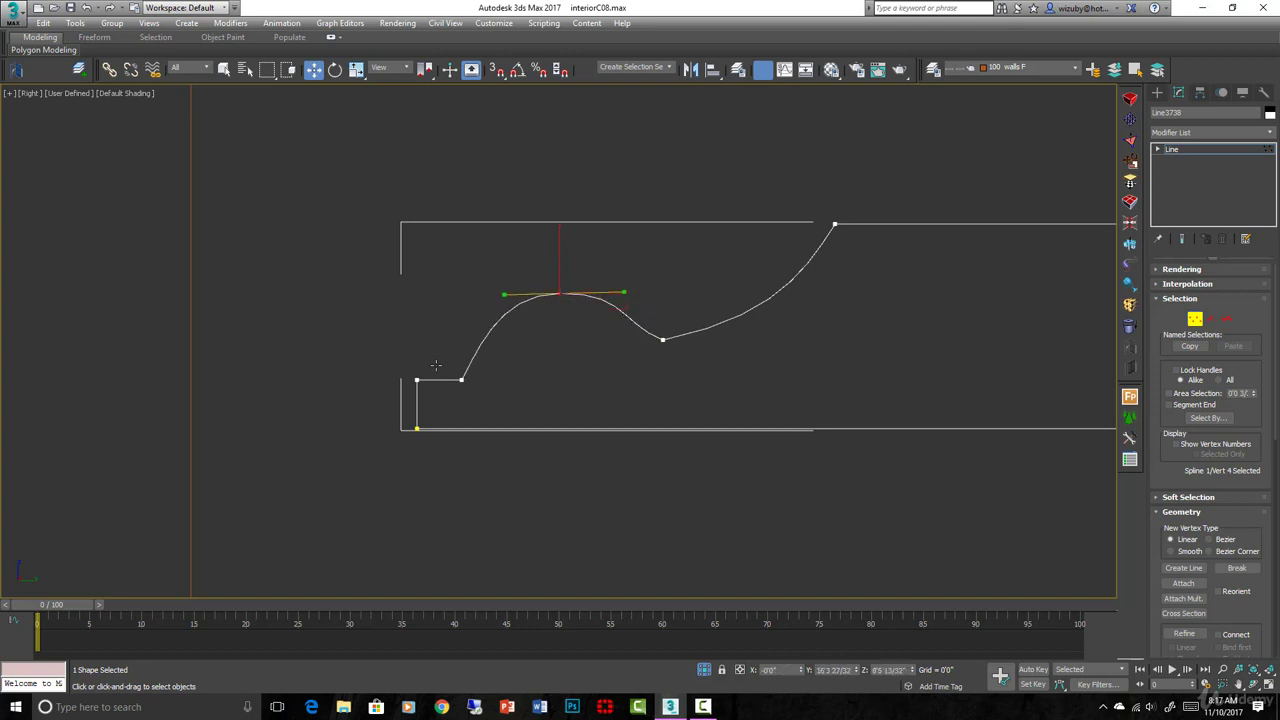
# Raise the valley vertex's handle on the crest side to round the hump into a sharp valley, and finish editing the profile
pyautogui.click(662, 339)
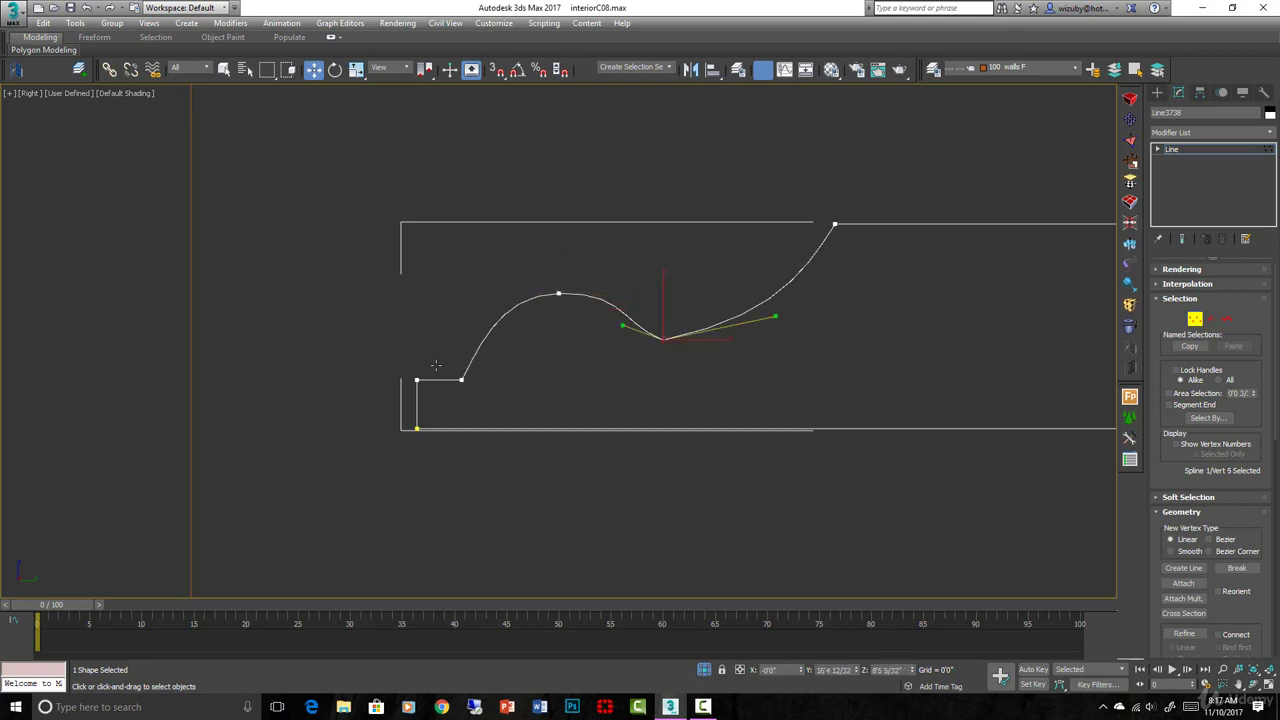
pyautogui.moveTo(622, 325); pyautogui.dragTo(639, 315)
pyautogui.click(435, 365)
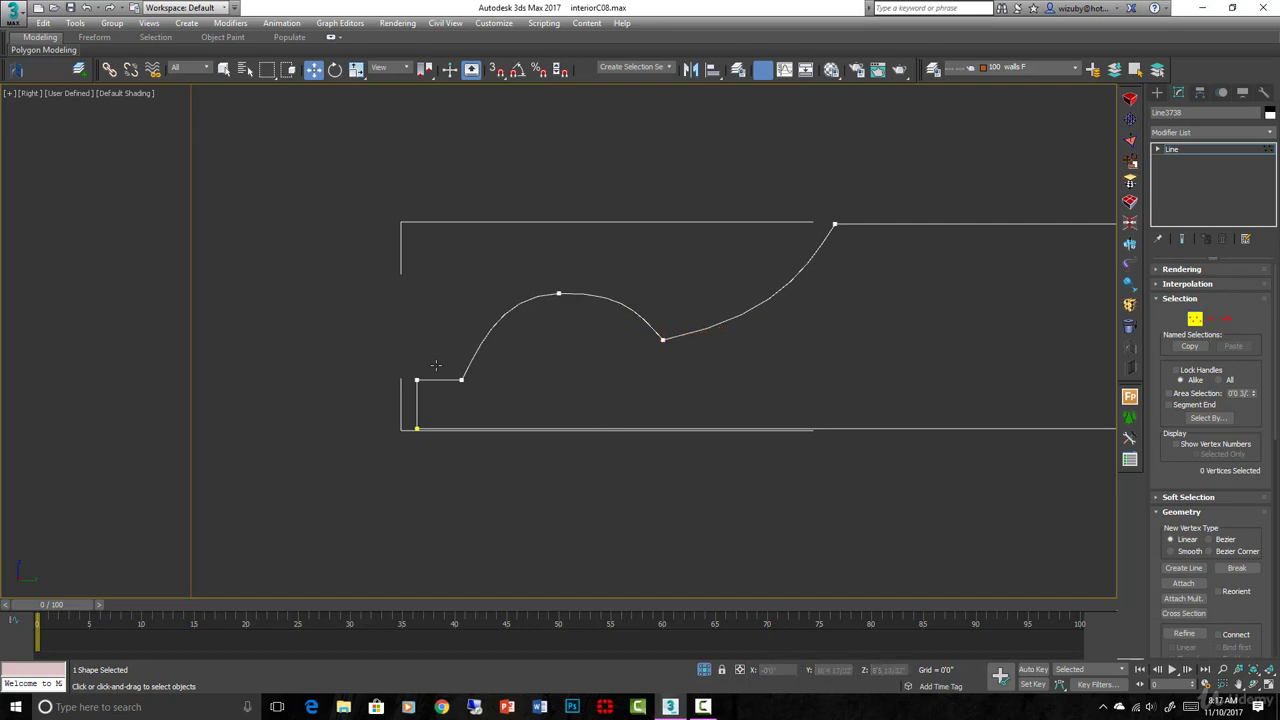
pyautogui.scroll(-5, 699, 280)
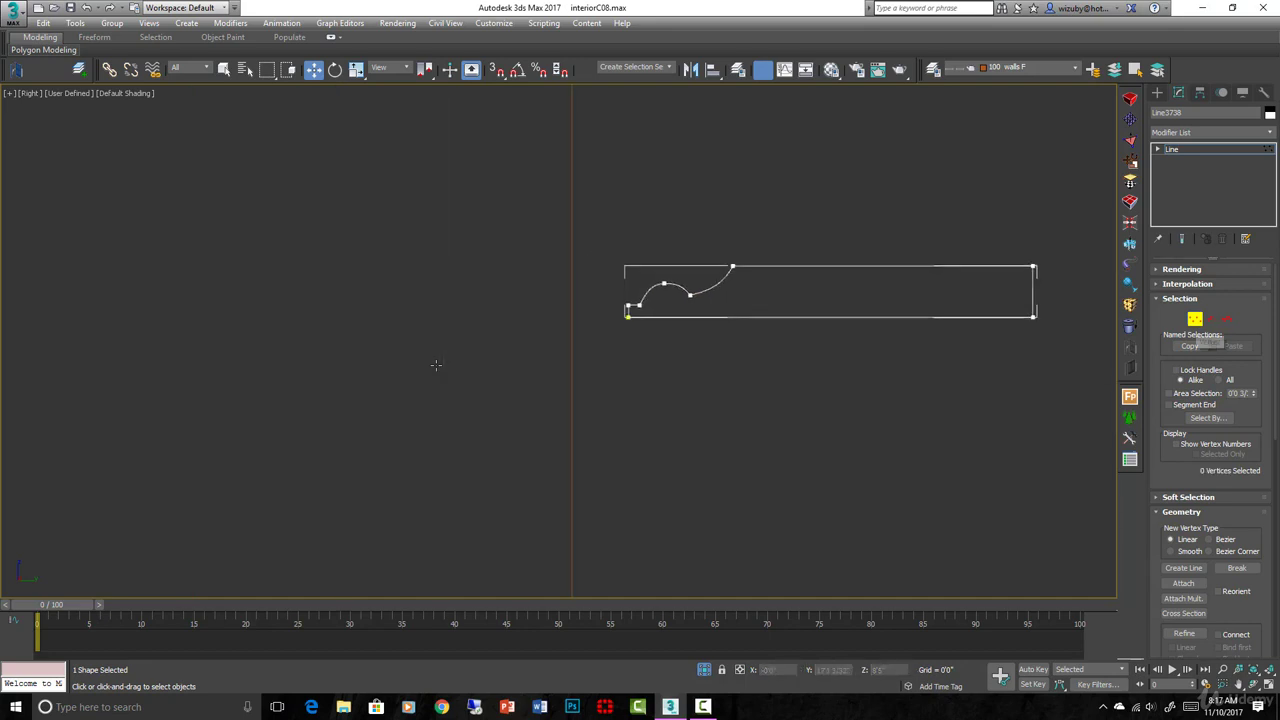
pyautogui.press('1')
pyautogui.click(435, 365)
pyautogui.scroll(-5, 803, 311)
pyautogui.scroll(-2, 776, 291)
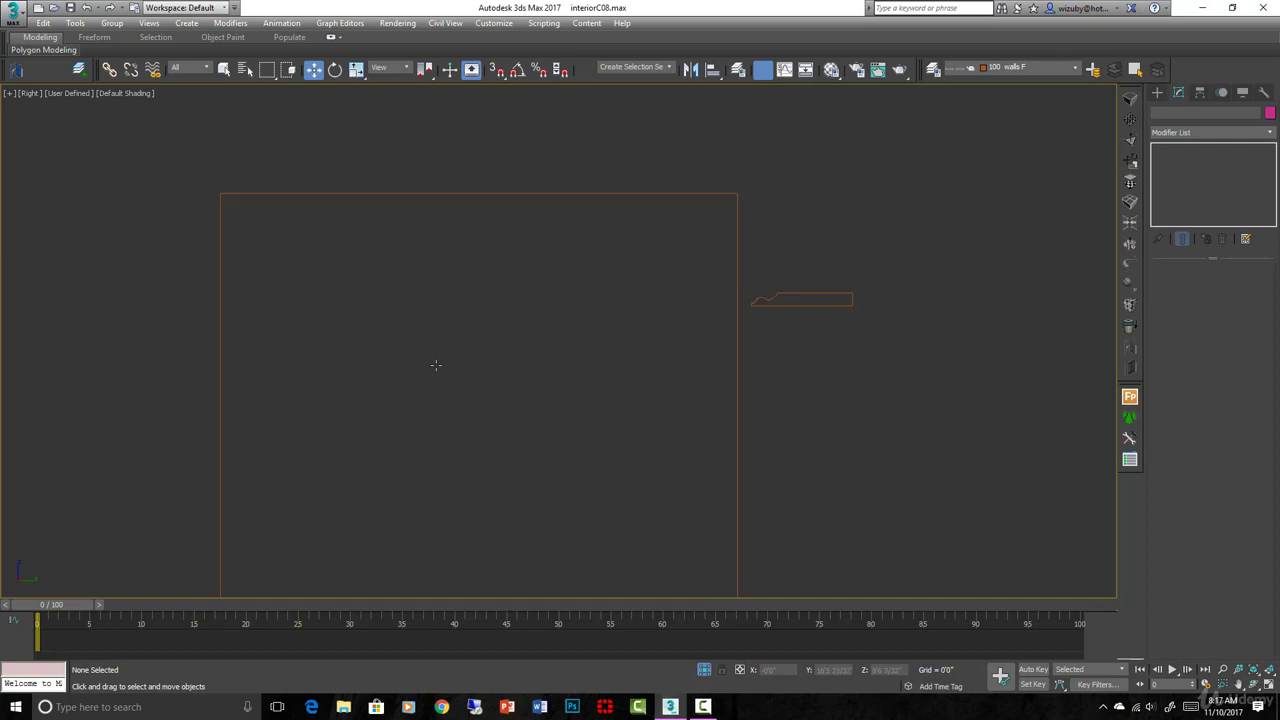
# Apply a Sweep modifier to the rectangle, using the moulding profile as its custom section
pyautogui.click(738, 292)
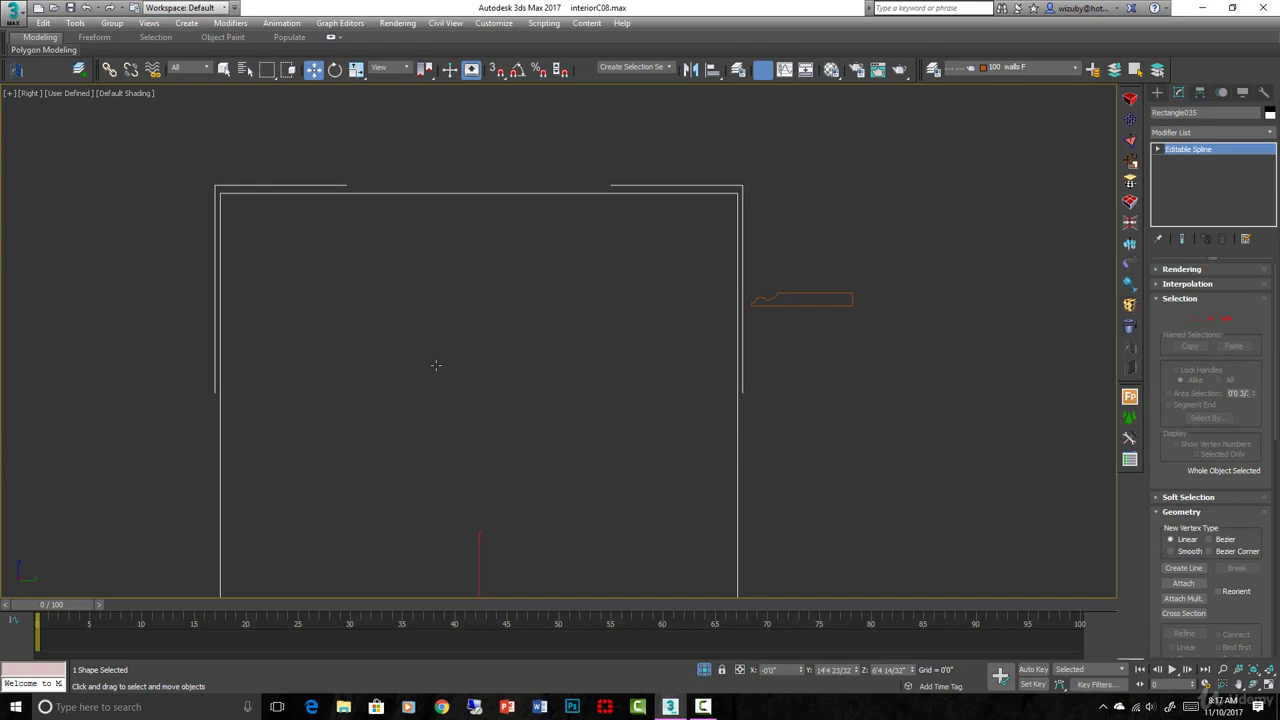
pyautogui.click(435, 365)
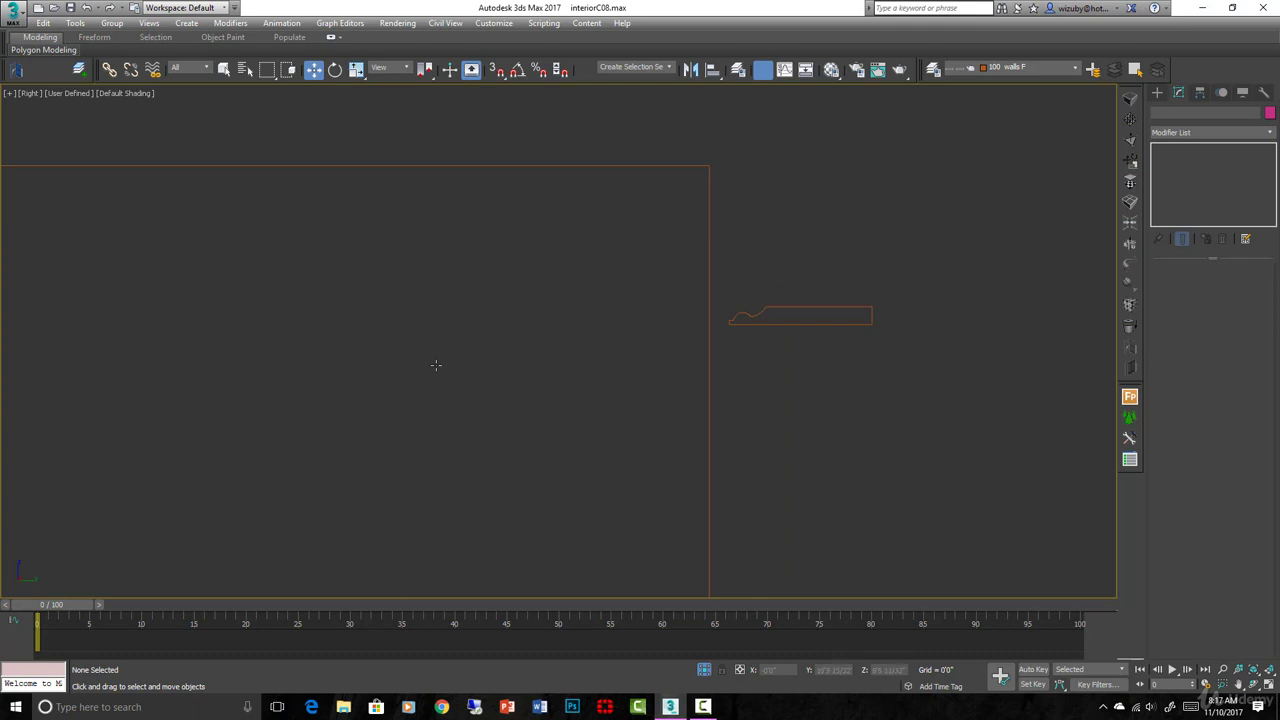
pyautogui.click(435, 365)
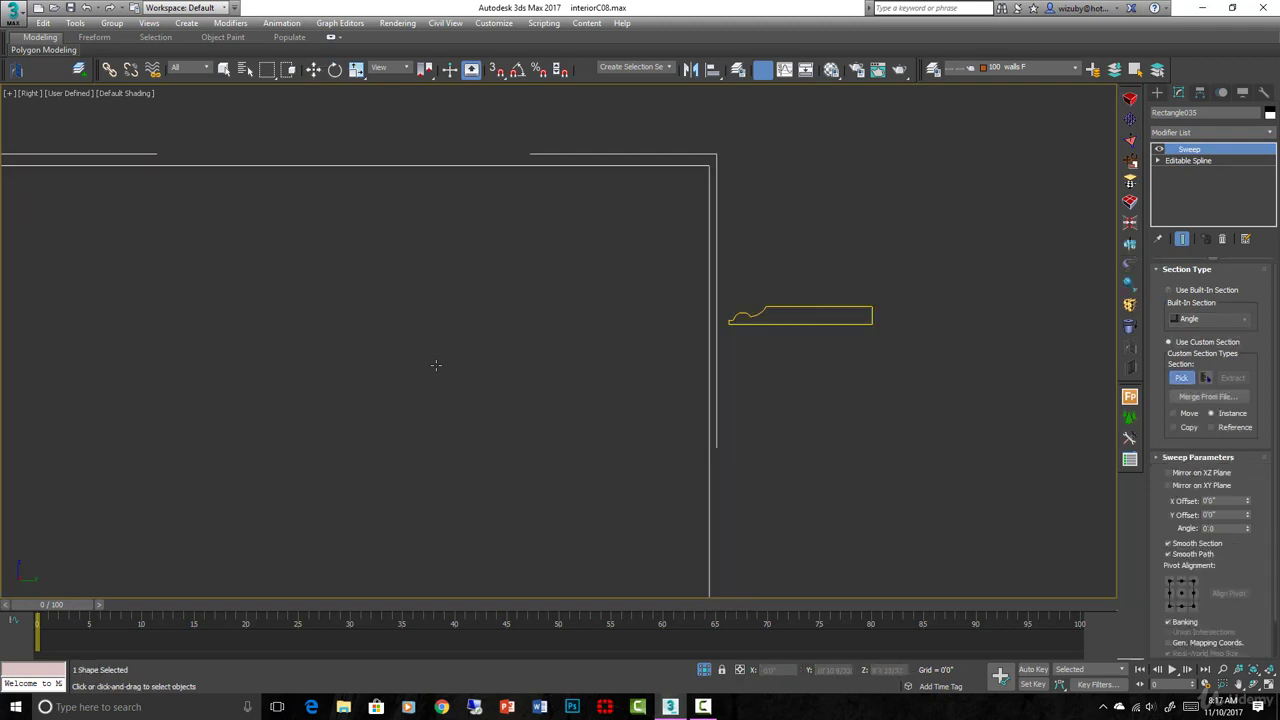
pyautogui.click(850, 308)
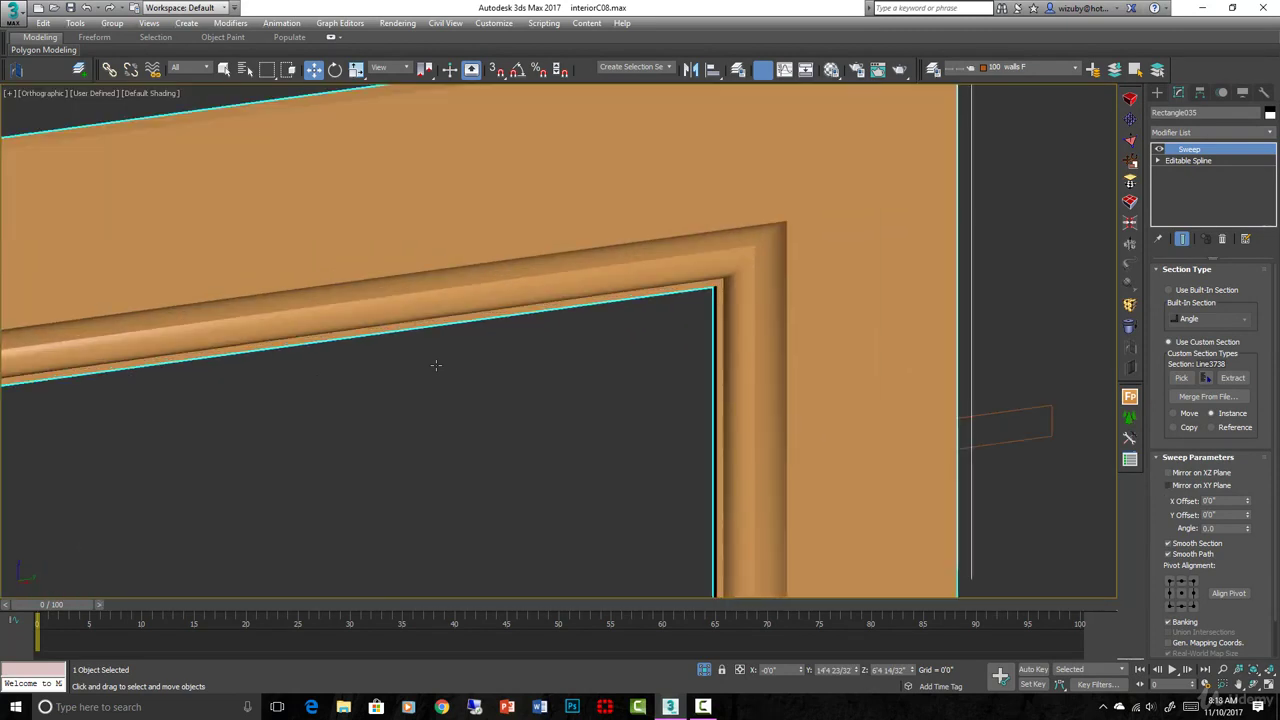
# Turn off Smooth Path for the swept frame and select the moulding profile shape
pyautogui.scroll(-1, 1212, 459)
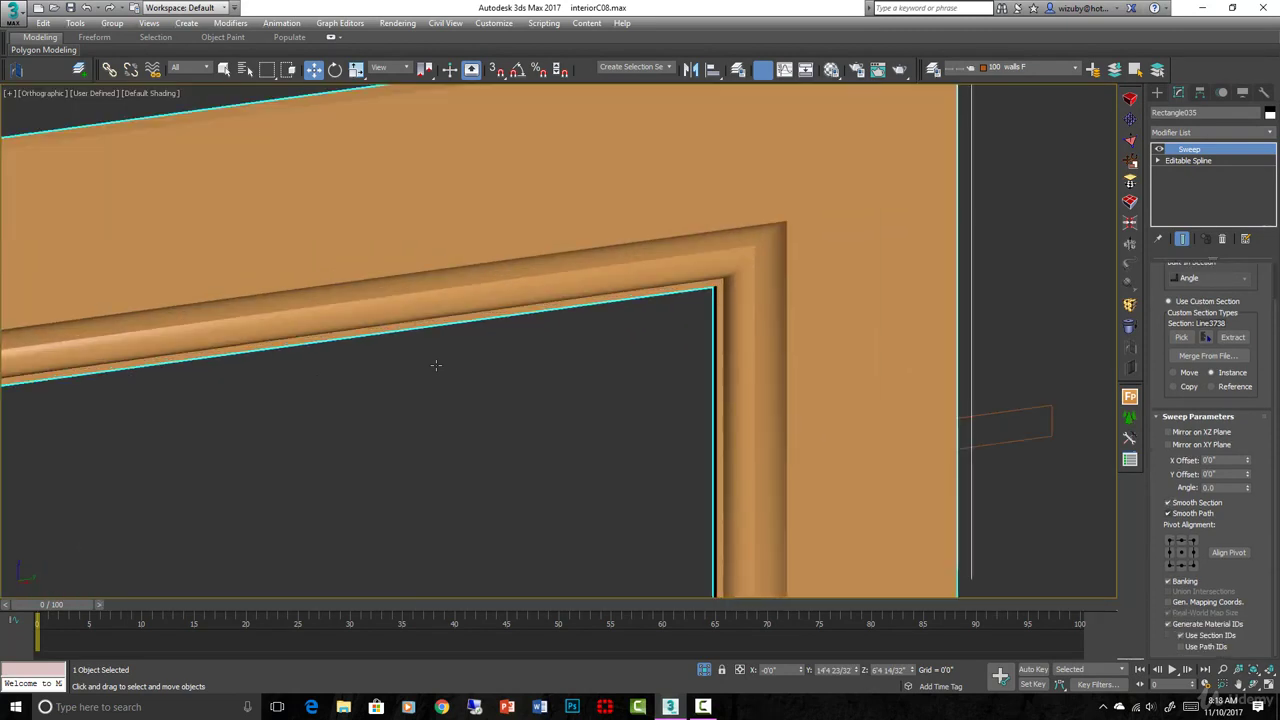
pyautogui.click(1168, 513)
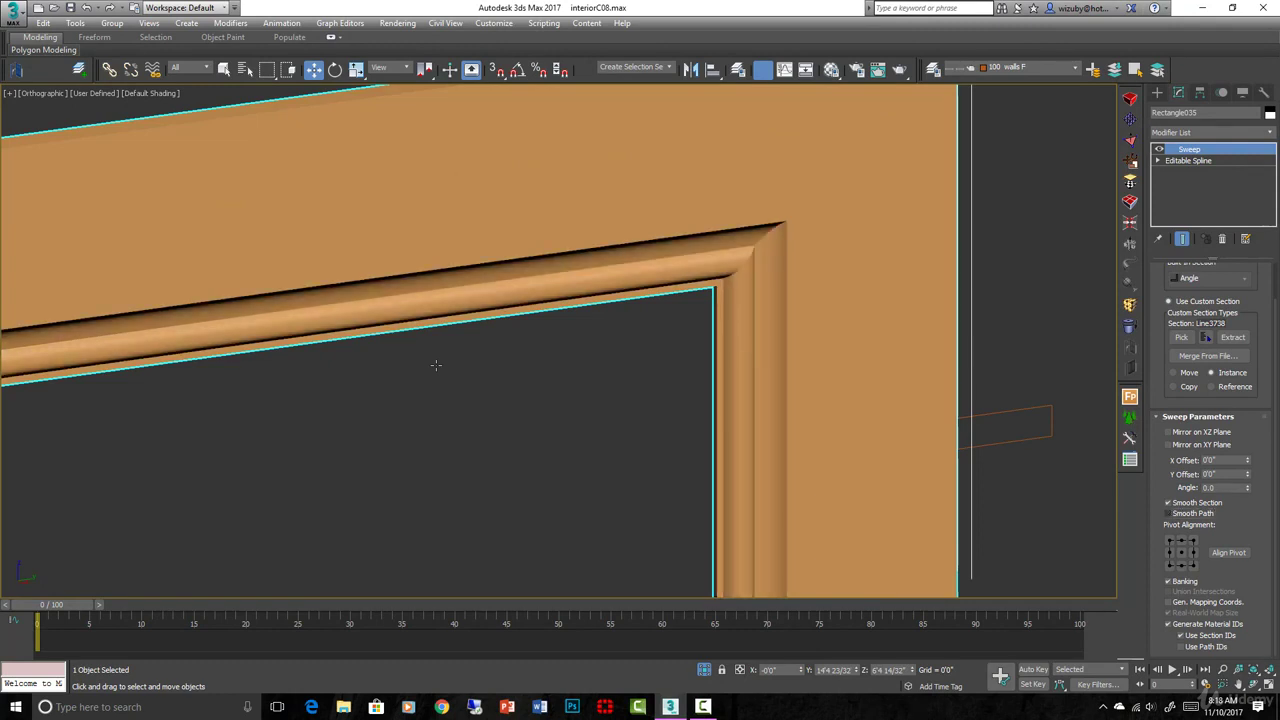
pyautogui.click(1000, 432)
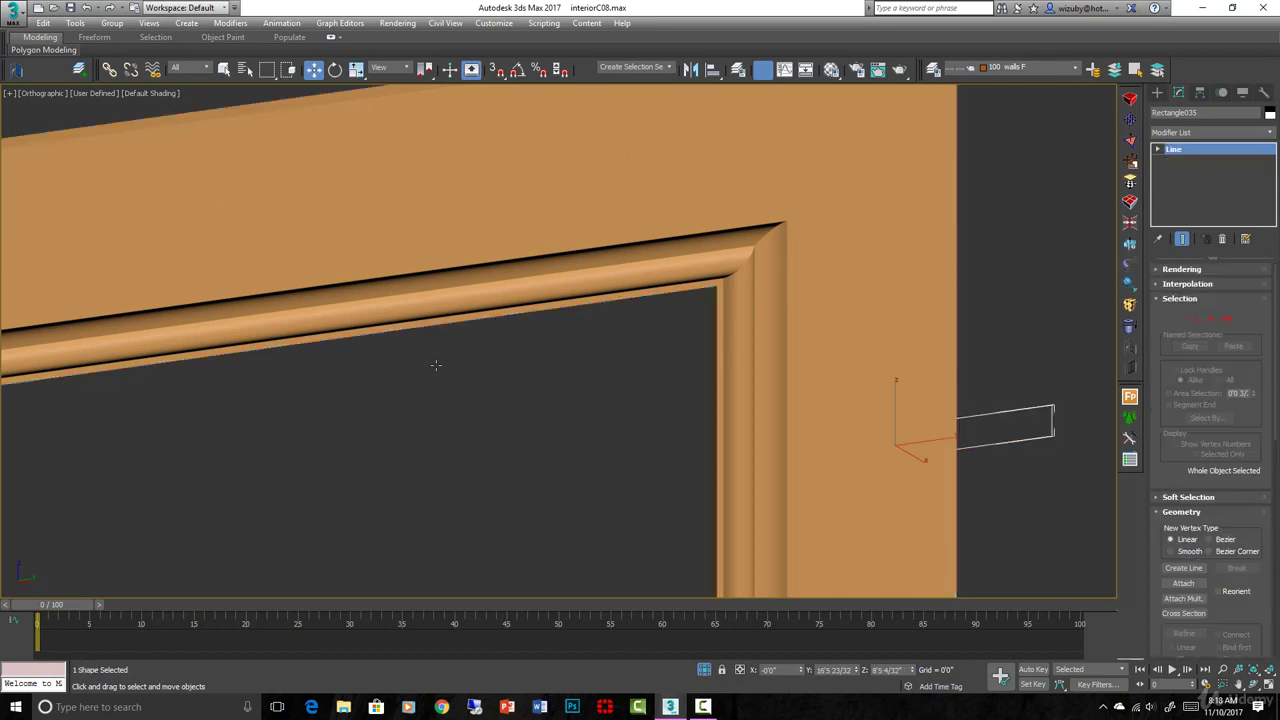
pyautogui.press('F3')
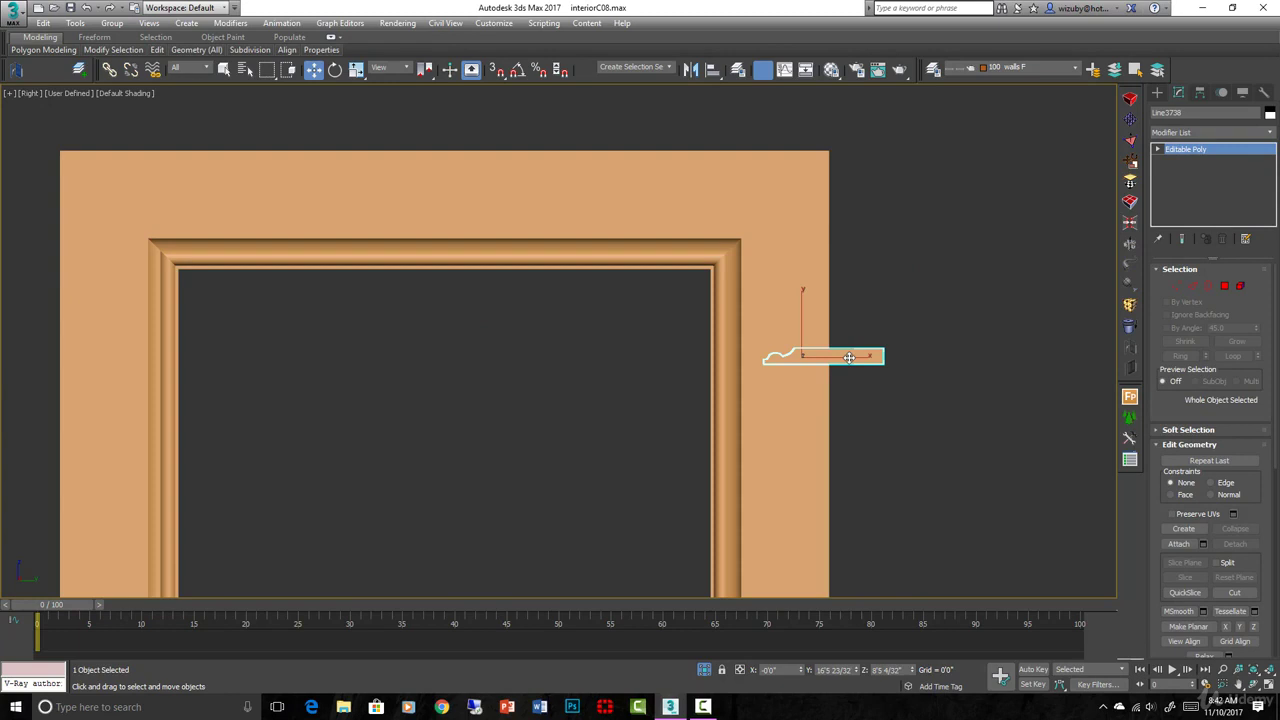
# Convert the swept moulding frame to an Editable Poly
pyautogui.scroll(-2, 848, 357)
pyautogui.scroll(-2, 883, 417)
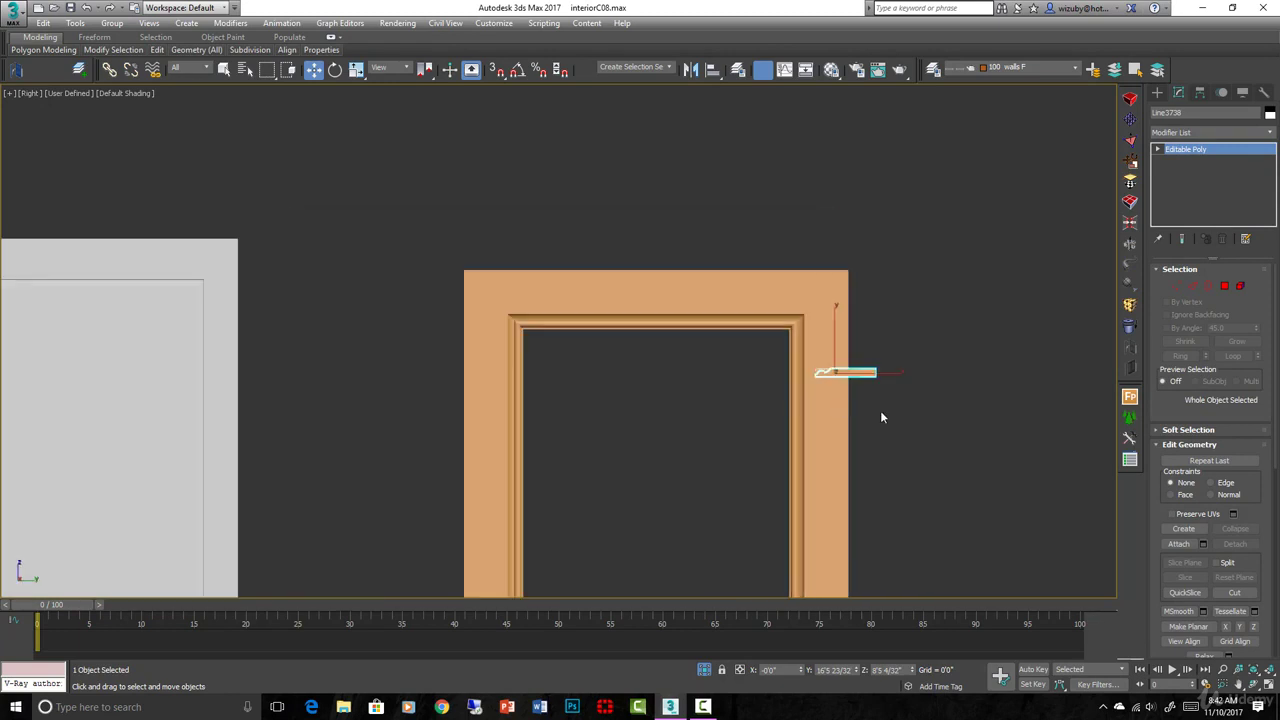
pyautogui.scroll(2, 811, 408)
pyautogui.click(810, 410)
pyautogui.keyDown('alt'); pyautogui.moveTo(821, 430); pyautogui.dragTo(866, 454, button='middle'); pyautogui.keyUp('alt')
pyautogui.scroll(6, 777, 337)
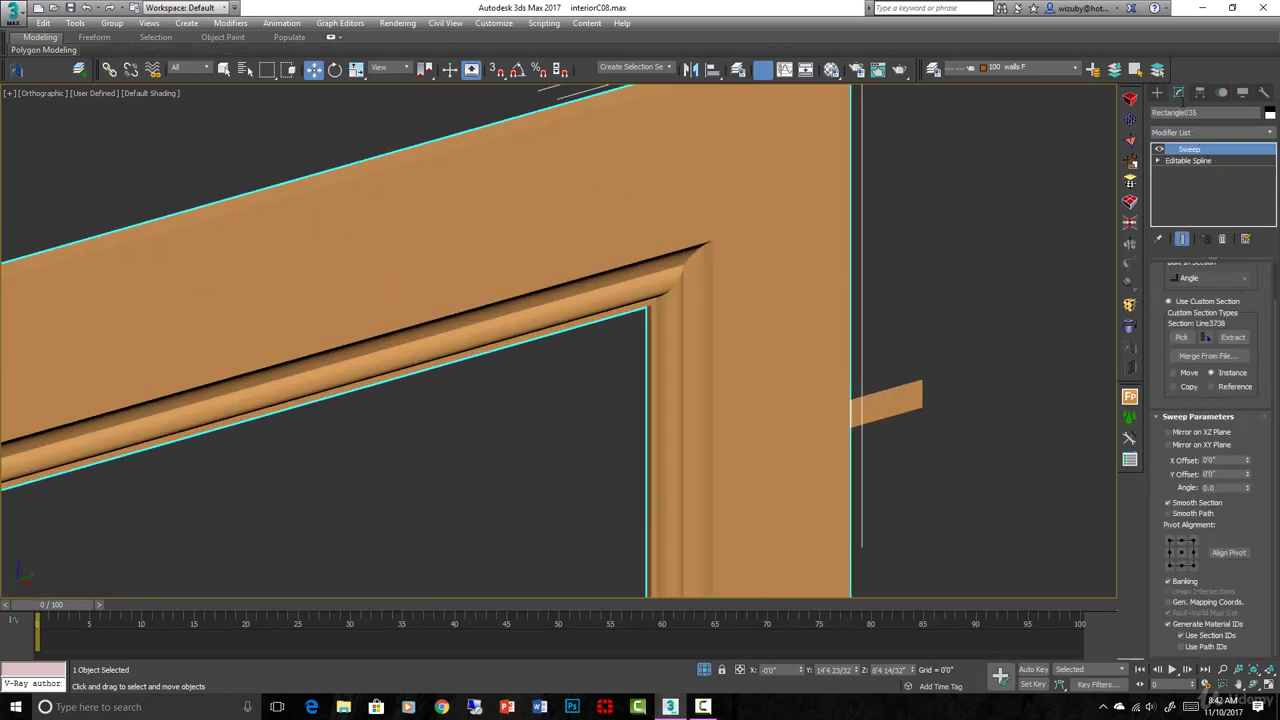
pyautogui.scroll(-3, 767, 331)
pyautogui.rightClick(750, 326)
pyautogui.moveTo(871, 472)
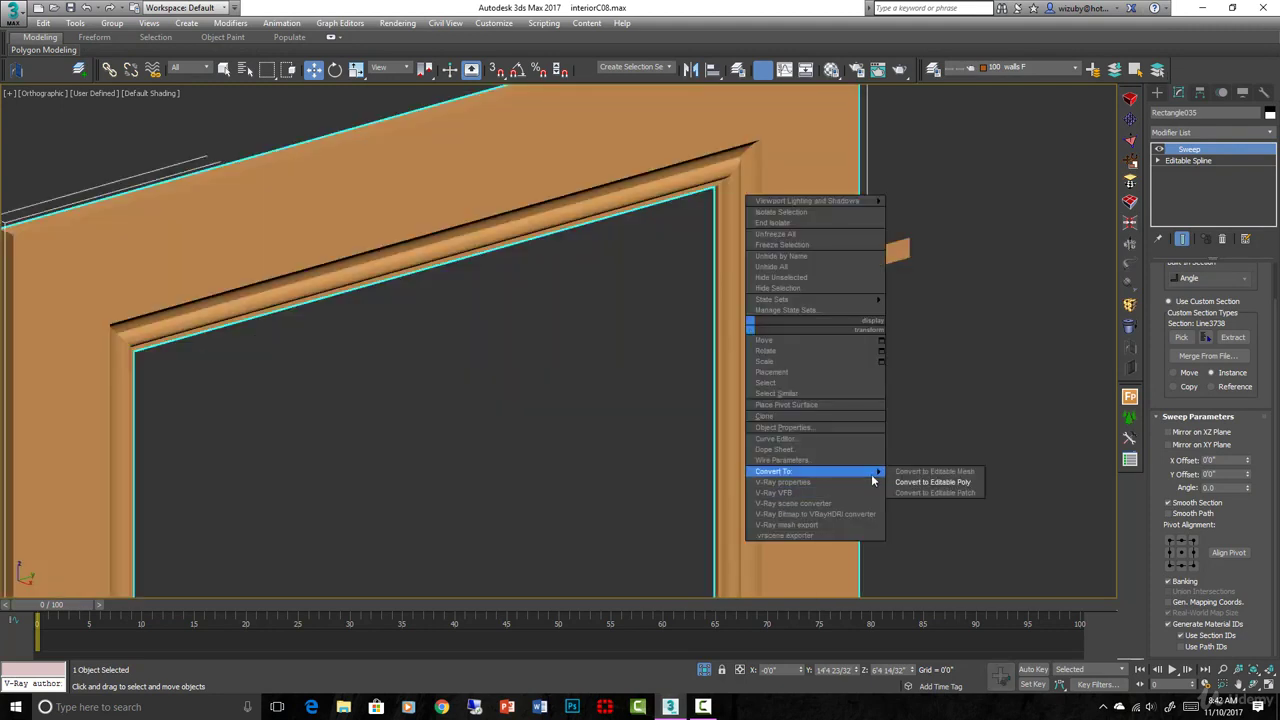
pyautogui.click(906, 483)
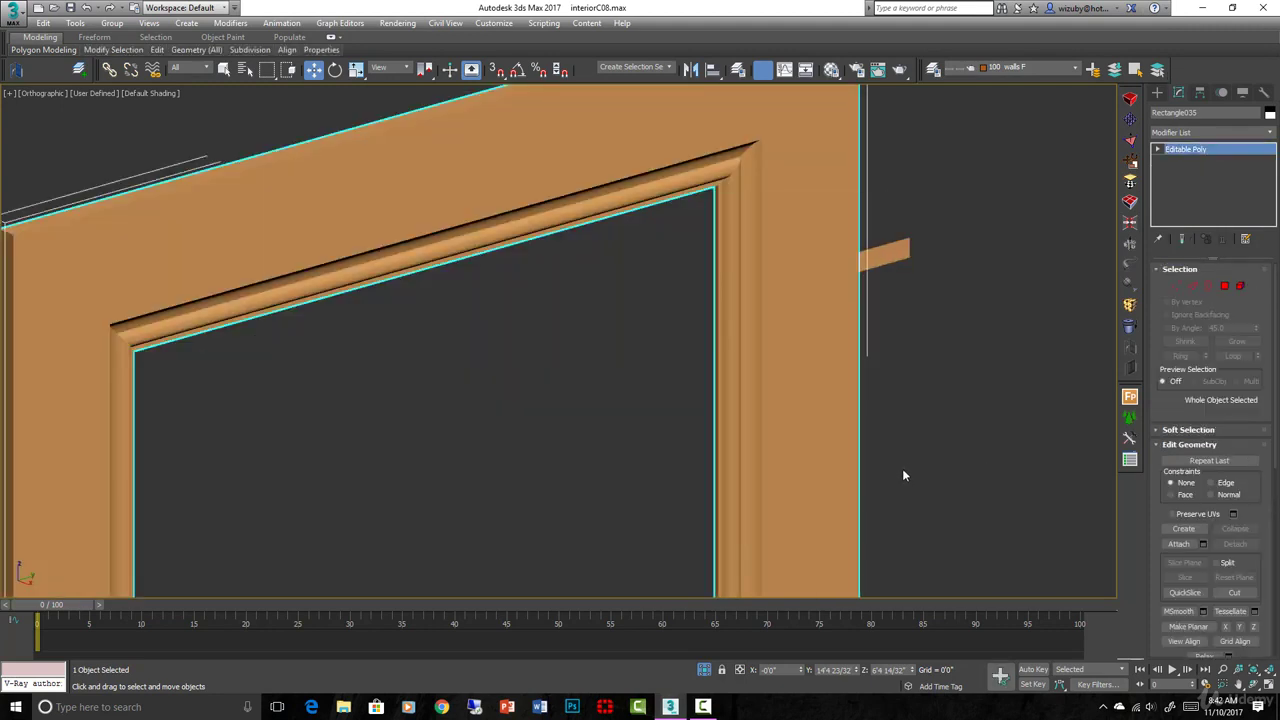
# Delete the four flat polygons on the back of the moulding frame
pyautogui.click(1210, 288)
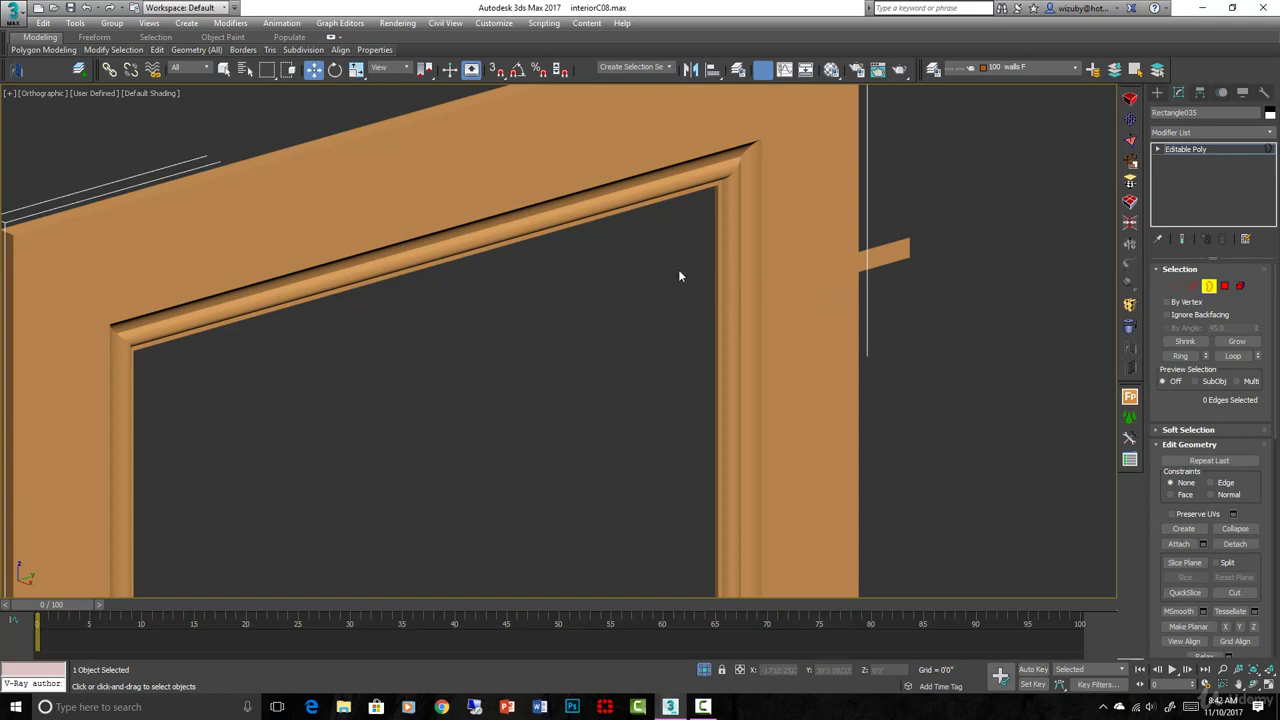
pyautogui.scroll(3, 718, 264)
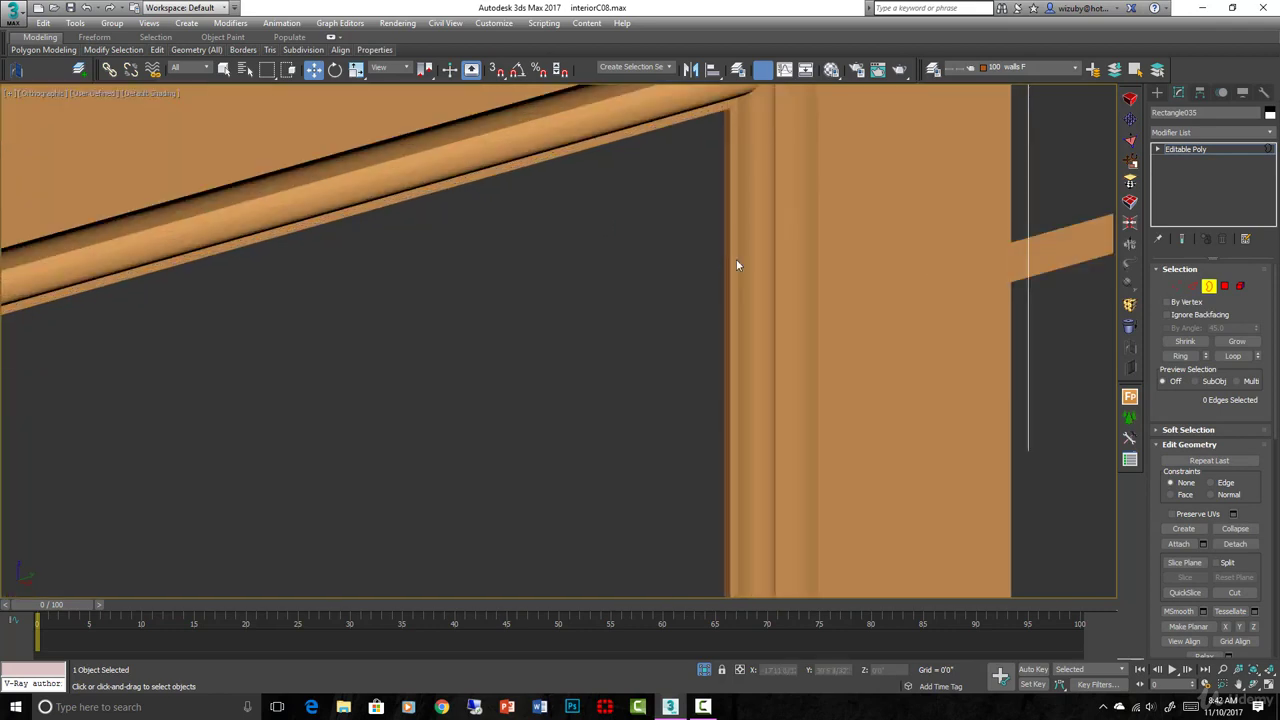
pyautogui.scroll(-5, 740, 265)
pyautogui.keyDown('alt'); pyautogui.moveTo(851, 312); pyautogui.dragTo(962, 300, button='middle'); pyautogui.keyUp('alt')
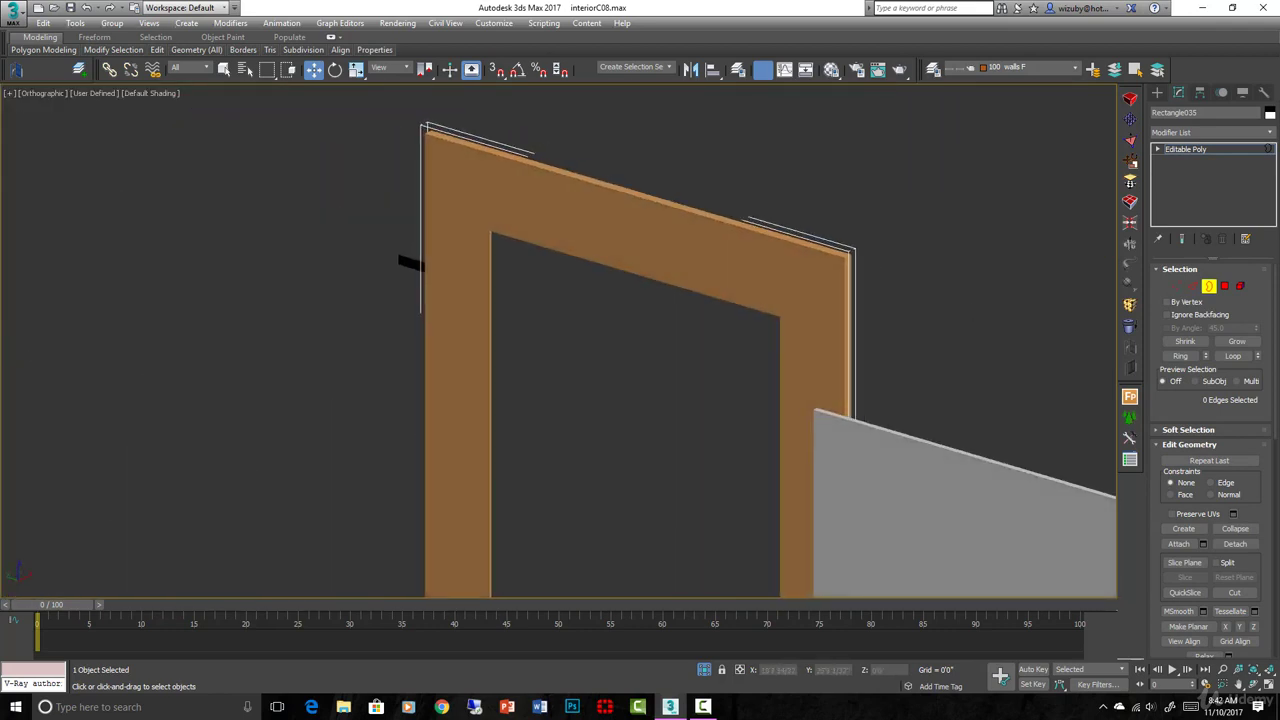
pyautogui.click(1226, 287)
pyautogui.click(494, 218)
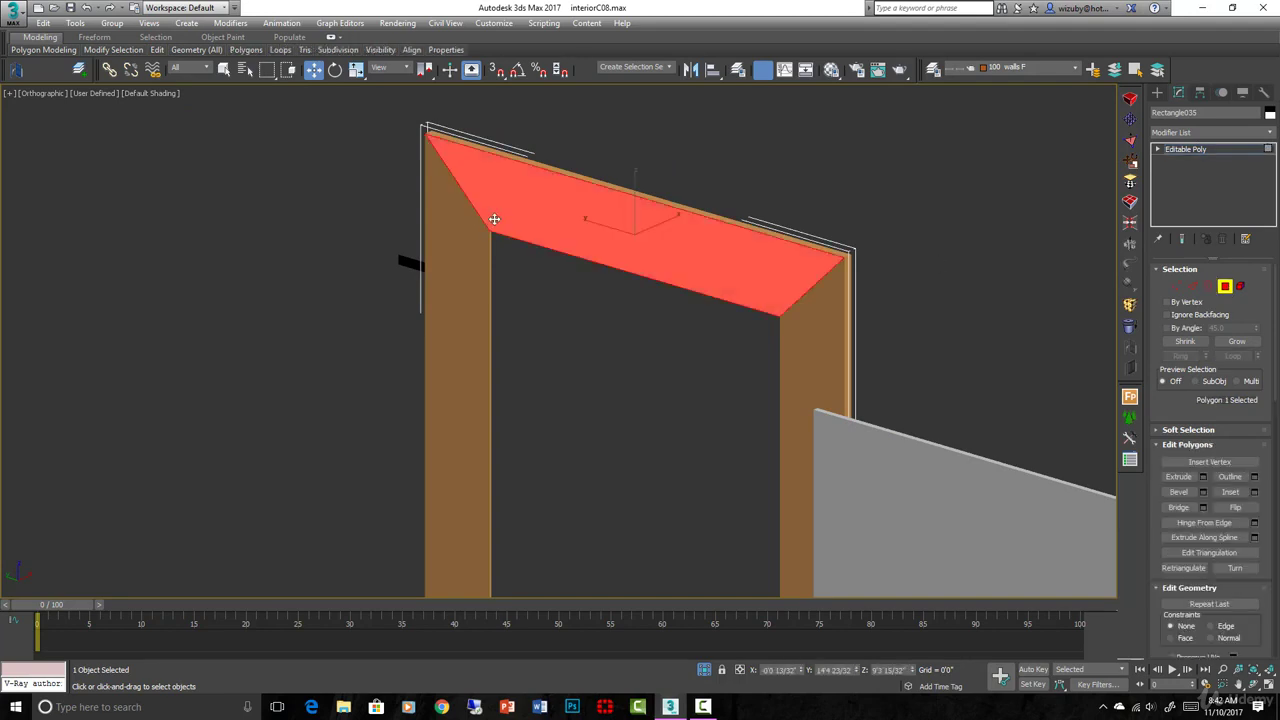
pyautogui.keyDown('ctrl'); pyautogui.click(473, 242); pyautogui.keyUp('ctrl')
pyautogui.keyDown('ctrl'); pyautogui.click(814, 297); pyautogui.keyUp('ctrl')
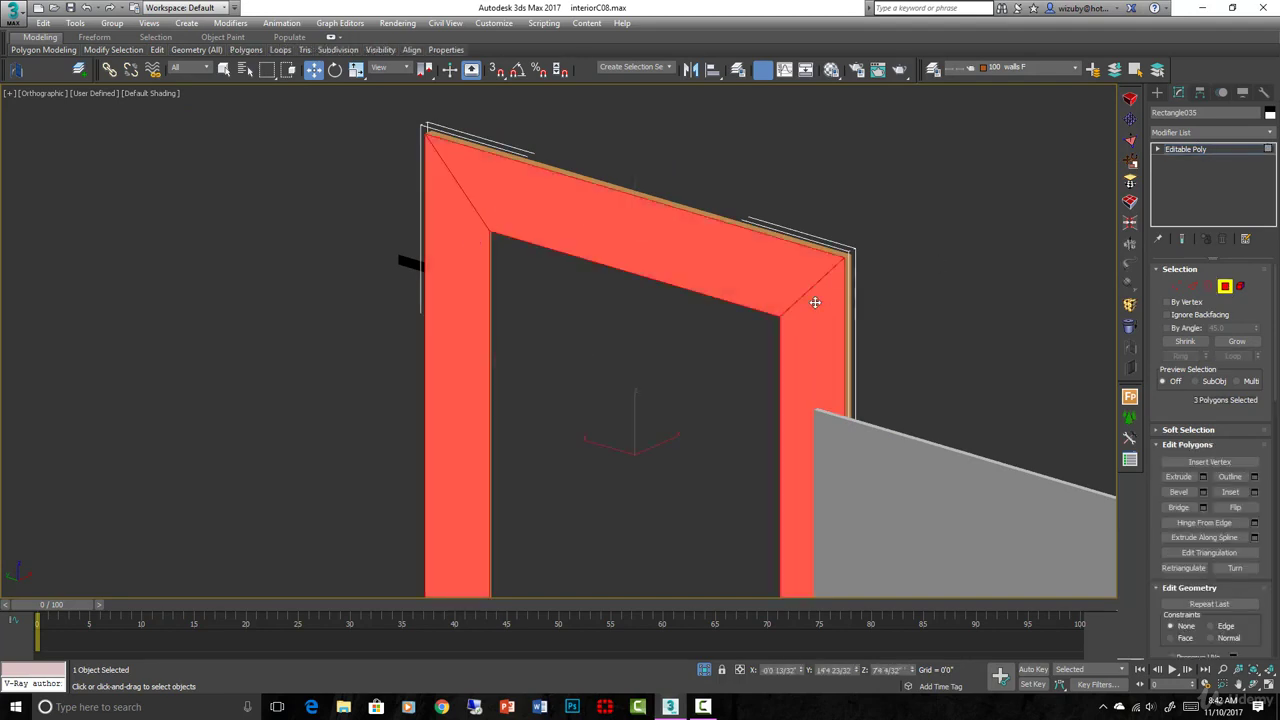
pyautogui.keyDown('alt'); pyautogui.moveTo(814, 297); pyautogui.dragTo(620, 432, button='middle'); pyautogui.keyUp('alt')
pyautogui.keyDown('ctrl'); pyautogui.click(620, 440); pyautogui.keyUp('ctrl')
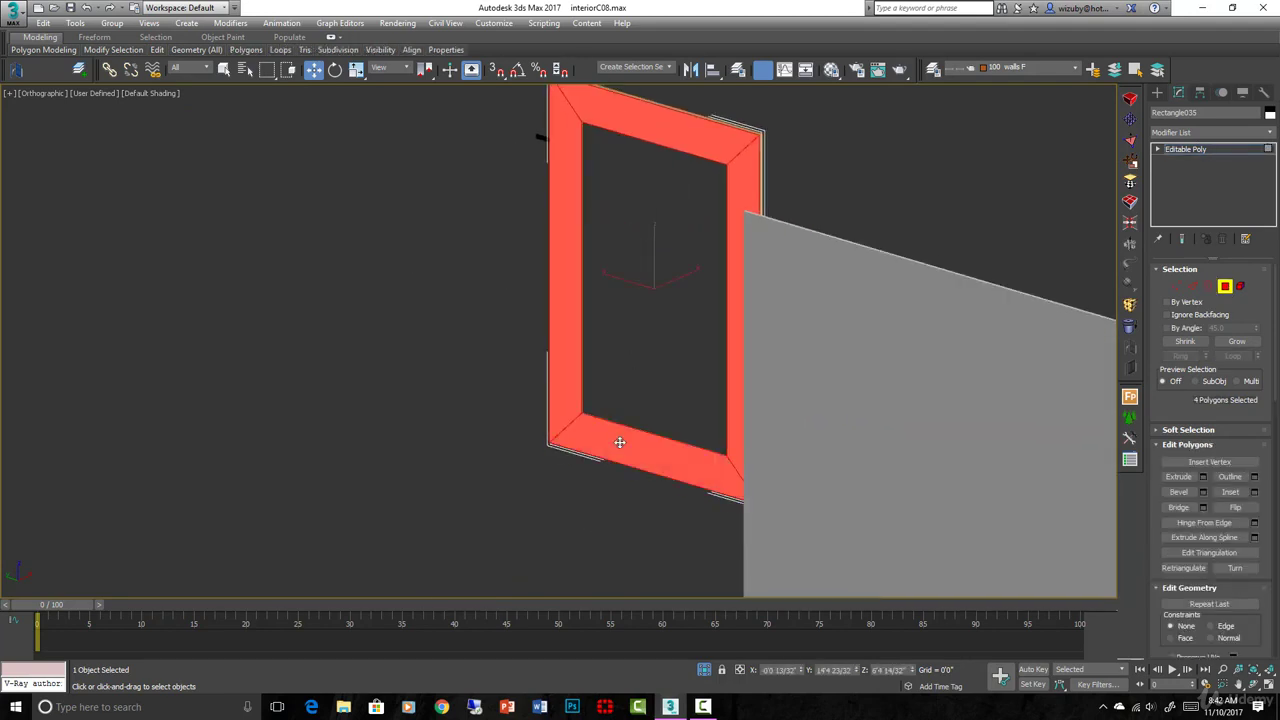
pyautogui.click(641, 427)
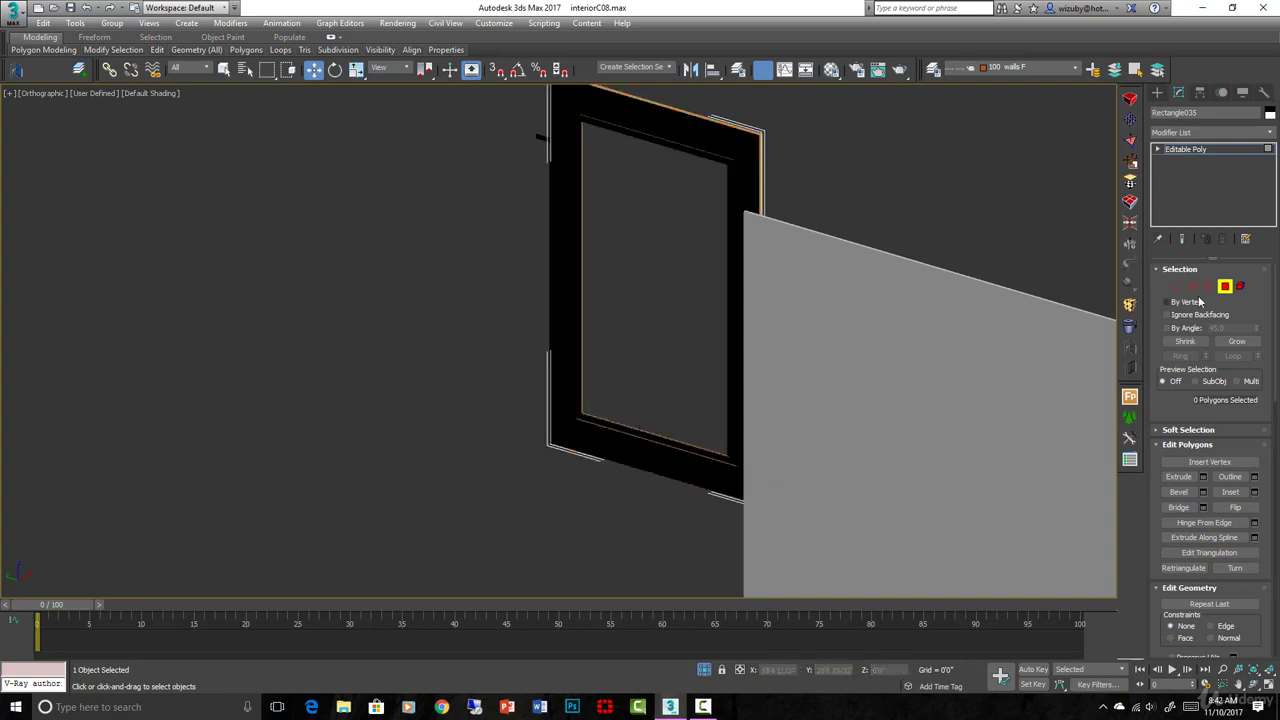
# Select the open inner border of the moulding frame and cap it to fill the panel's opening
pyautogui.click(1207, 287)
pyautogui.scroll(5, 597, 178)
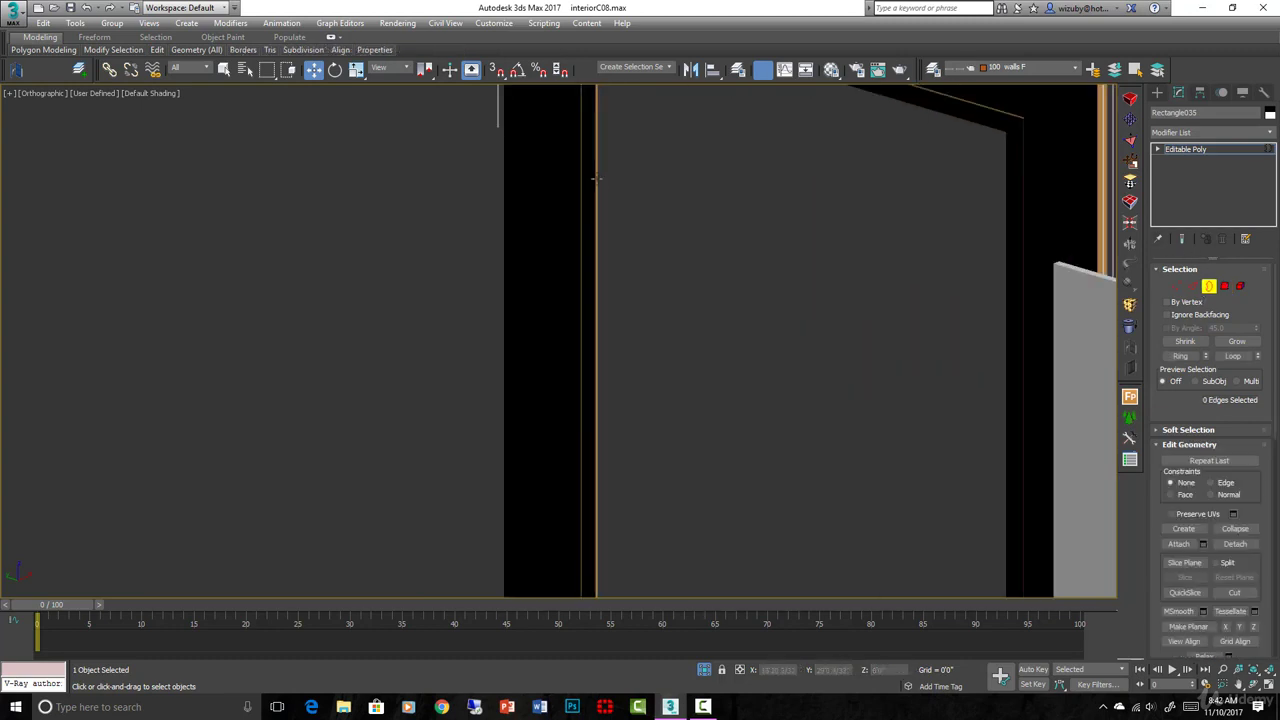
pyautogui.click(597, 178)
pyautogui.scroll(-4, 757, 287)
pyautogui.keyDown('alt'); pyautogui.moveTo(757, 287); pyautogui.dragTo(606, 309, button='middle'); pyautogui.keyUp('alt')
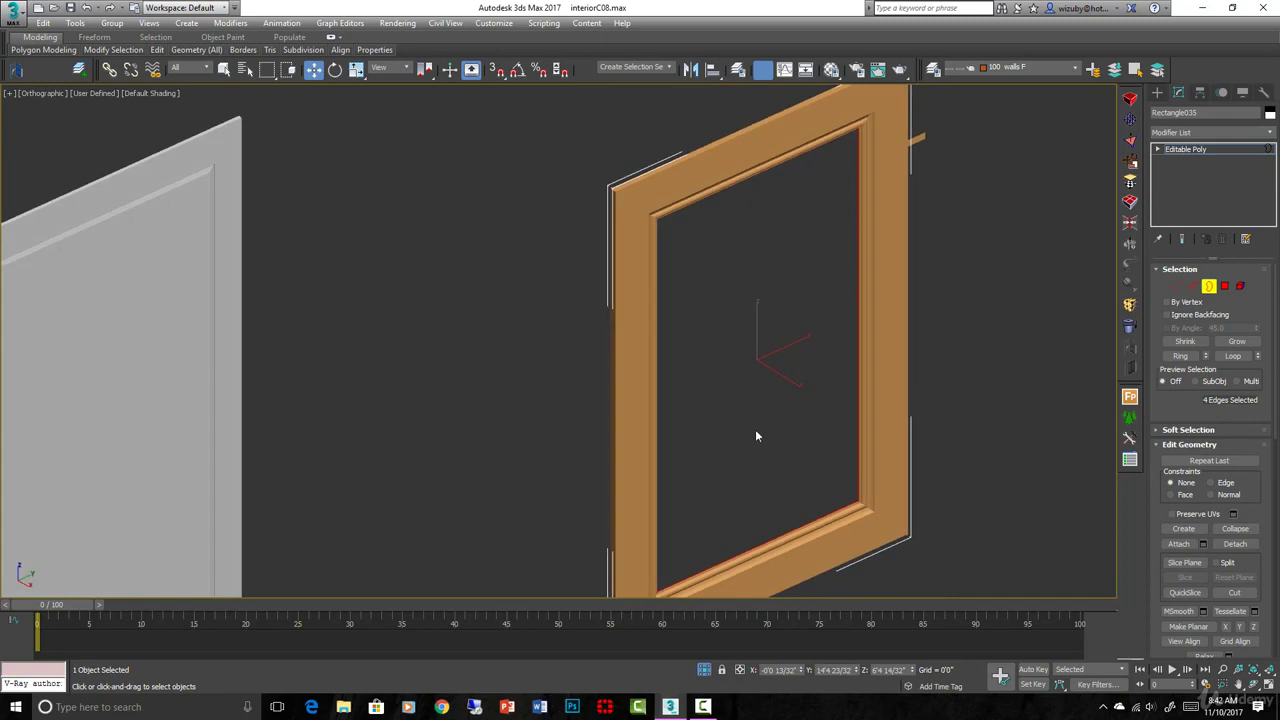
pyautogui.scroll(5, 910, 543)
pyautogui.moveTo(910, 543); pyautogui.dragTo(838, 503, button='middle')
pyautogui.scroll(-10, 1249, 589)
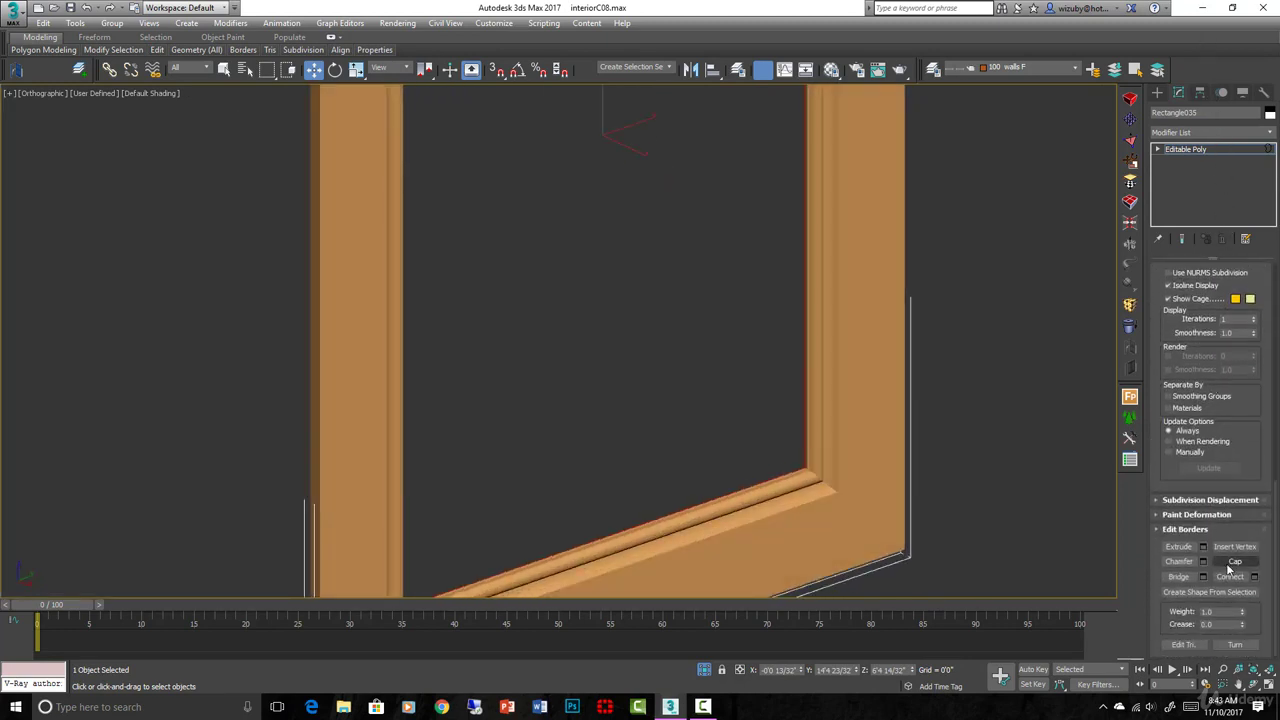
pyautogui.scroll(-8, 947, 429)
pyautogui.keyDown('alt'); pyautogui.moveTo(947, 429); pyautogui.dragTo(671, 244, button='middle'); pyautogui.keyUp('alt')
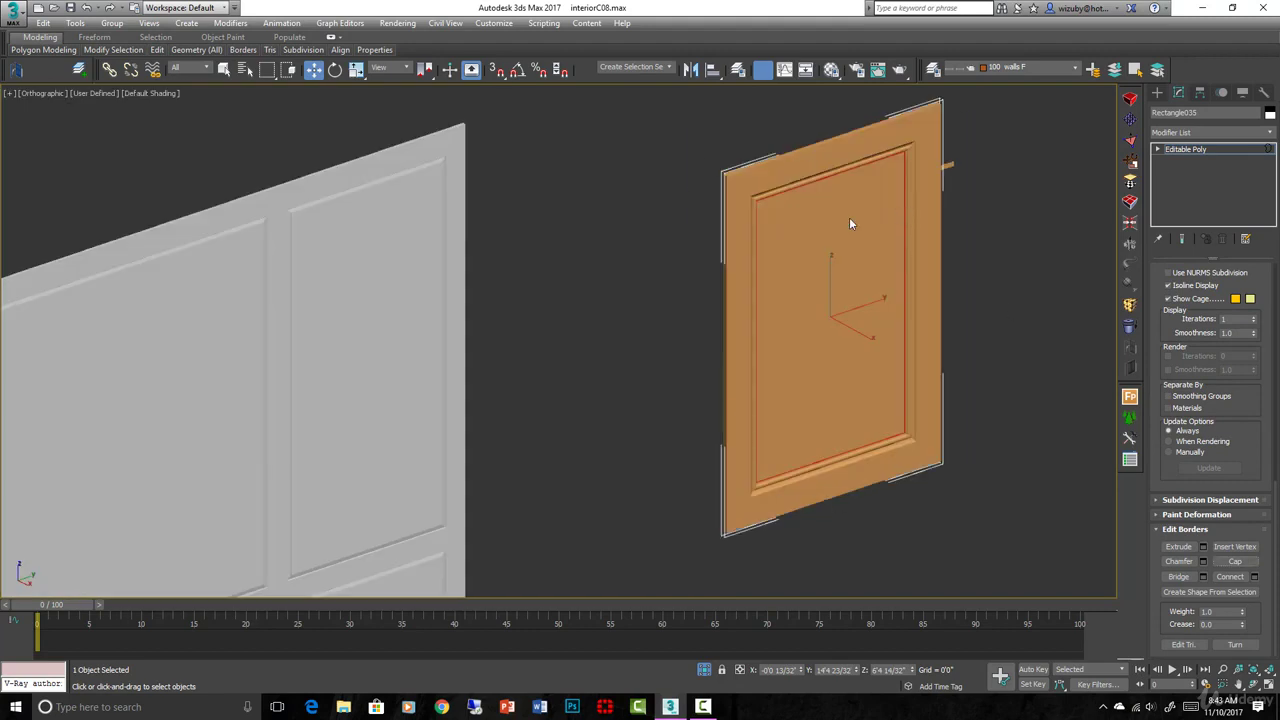
pyautogui.click(984, 377)
# In the right view, narrow the panel by moving the vertices of its right side horizontally inward
pyautogui.press('f')
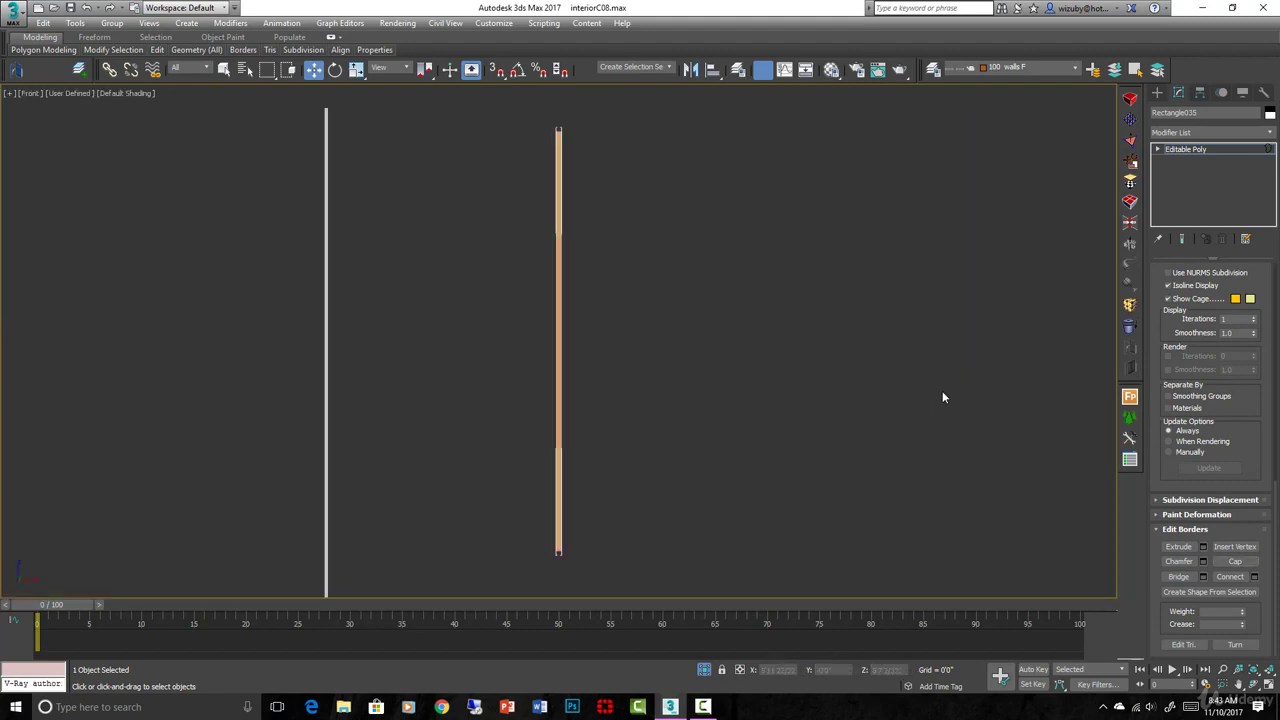
pyautogui.press('r')
pyautogui.scroll(-3, 870, 380)
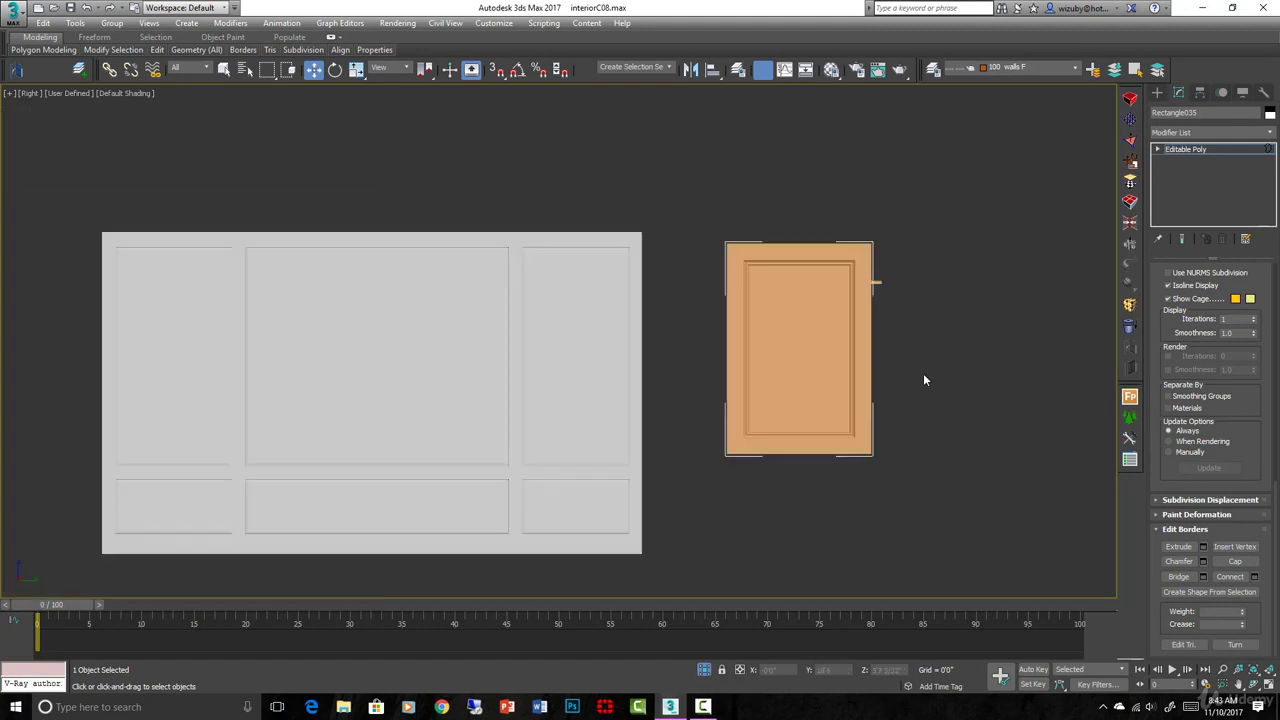
pyautogui.click(1157, 149)
pyautogui.click(1183, 160)
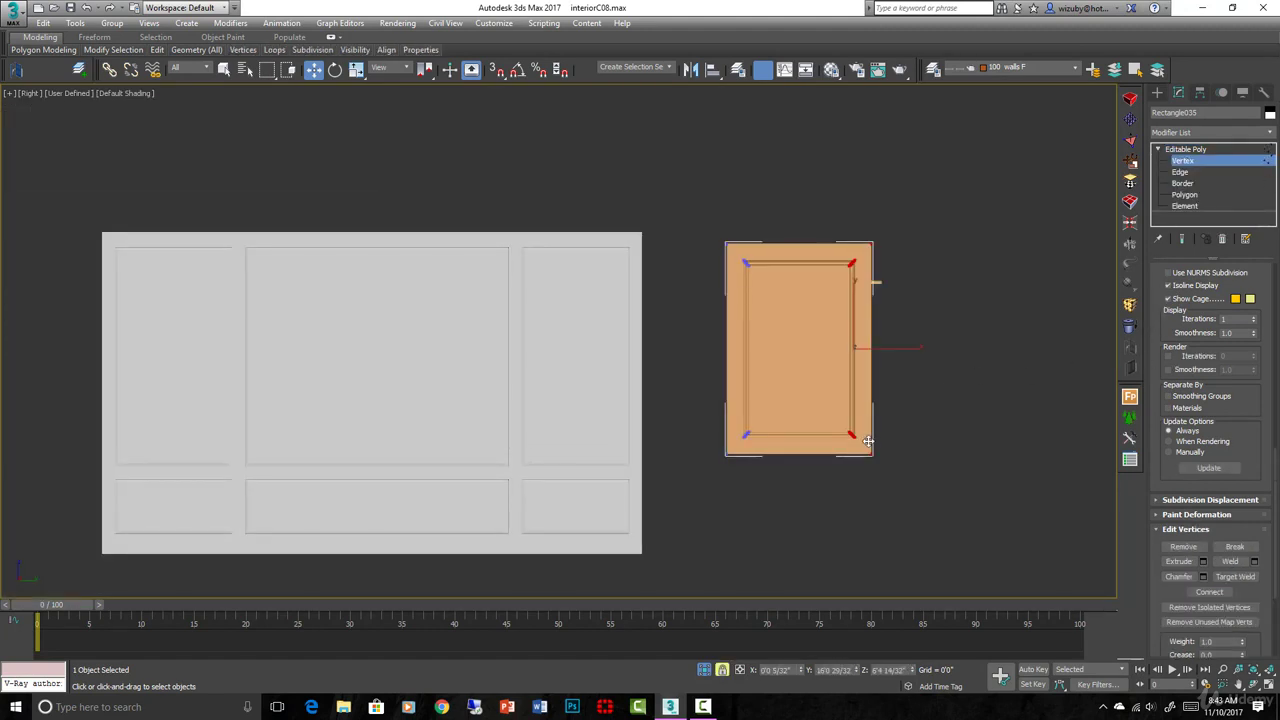
pyautogui.moveTo(868, 440); pyautogui.dragTo(839, 426)
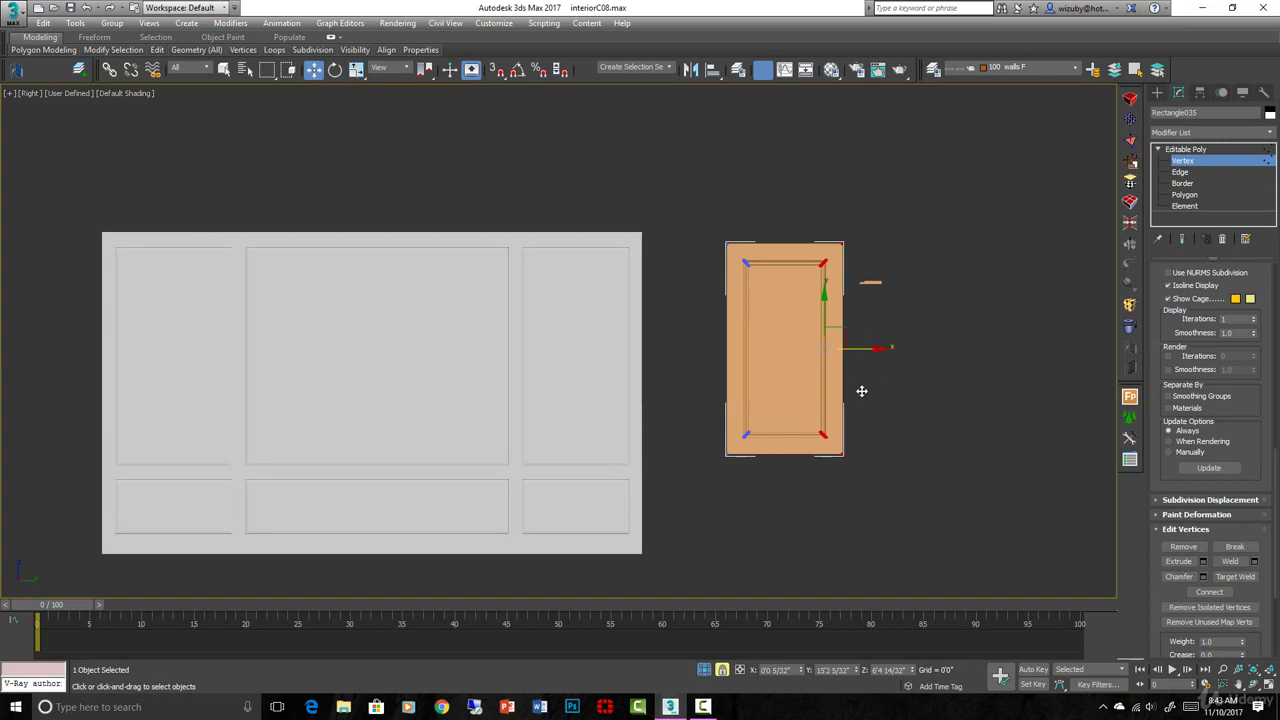
pyautogui.moveTo(828, 435); pyautogui.dragTo(875, 403)
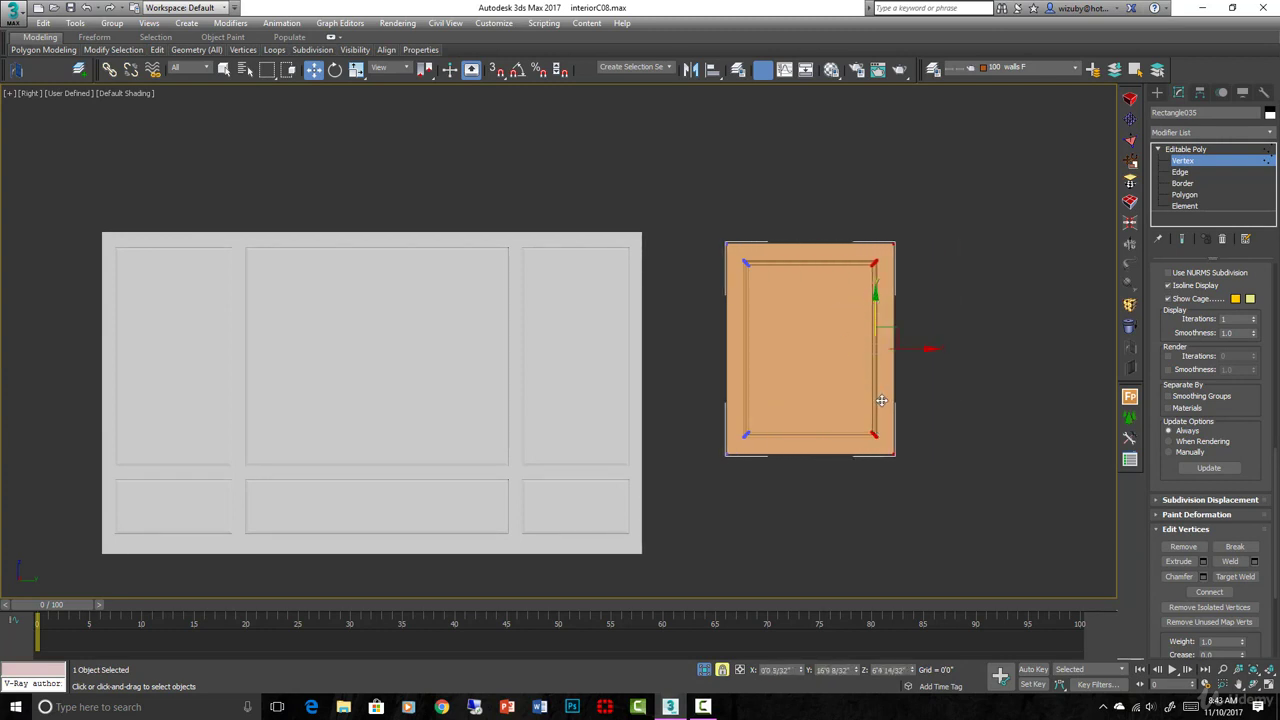
pyautogui.moveTo(877, 322); pyautogui.dragTo(920, 249)
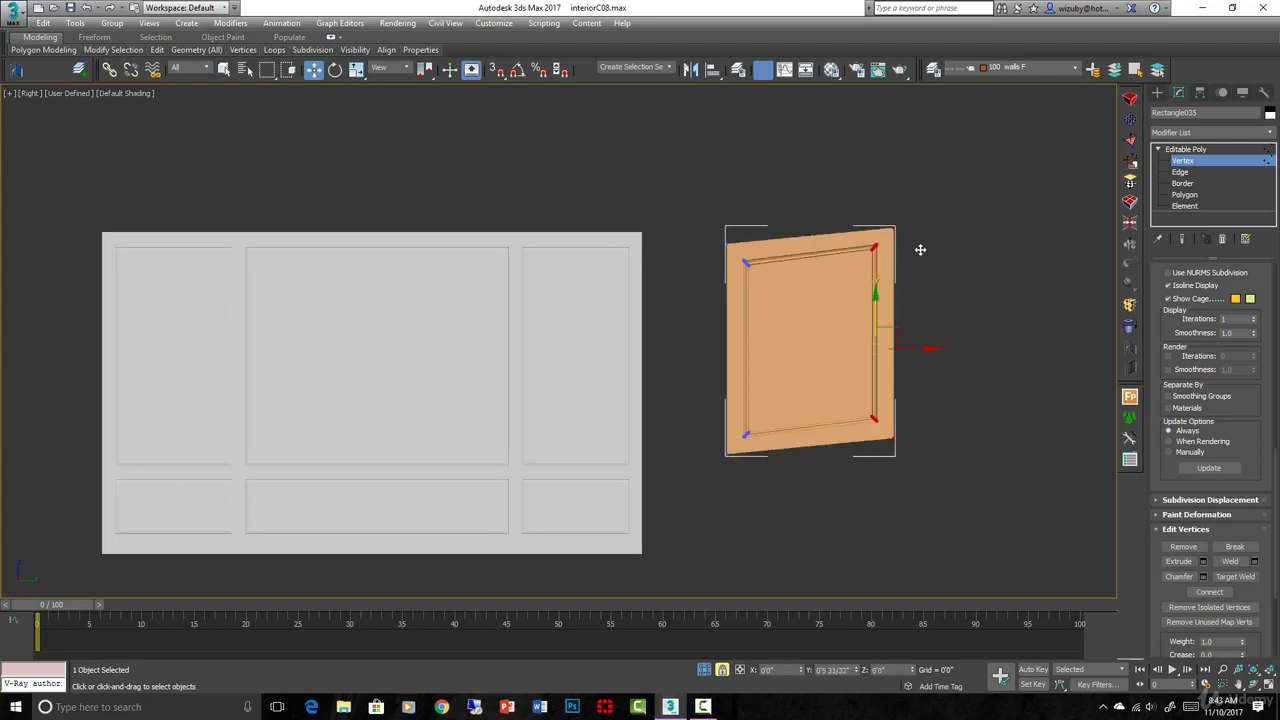
pyautogui.hotkey('ctrl', 'z')
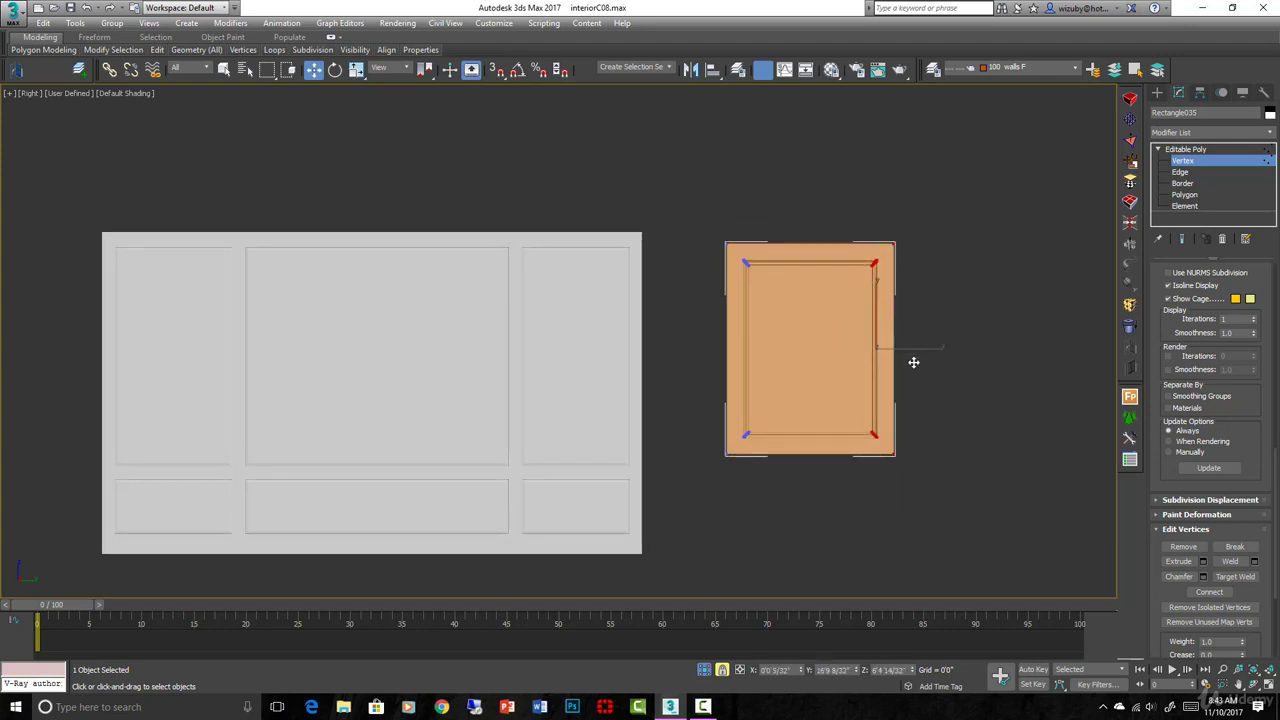
pyautogui.moveTo(877, 383); pyautogui.dragTo(815, 383)
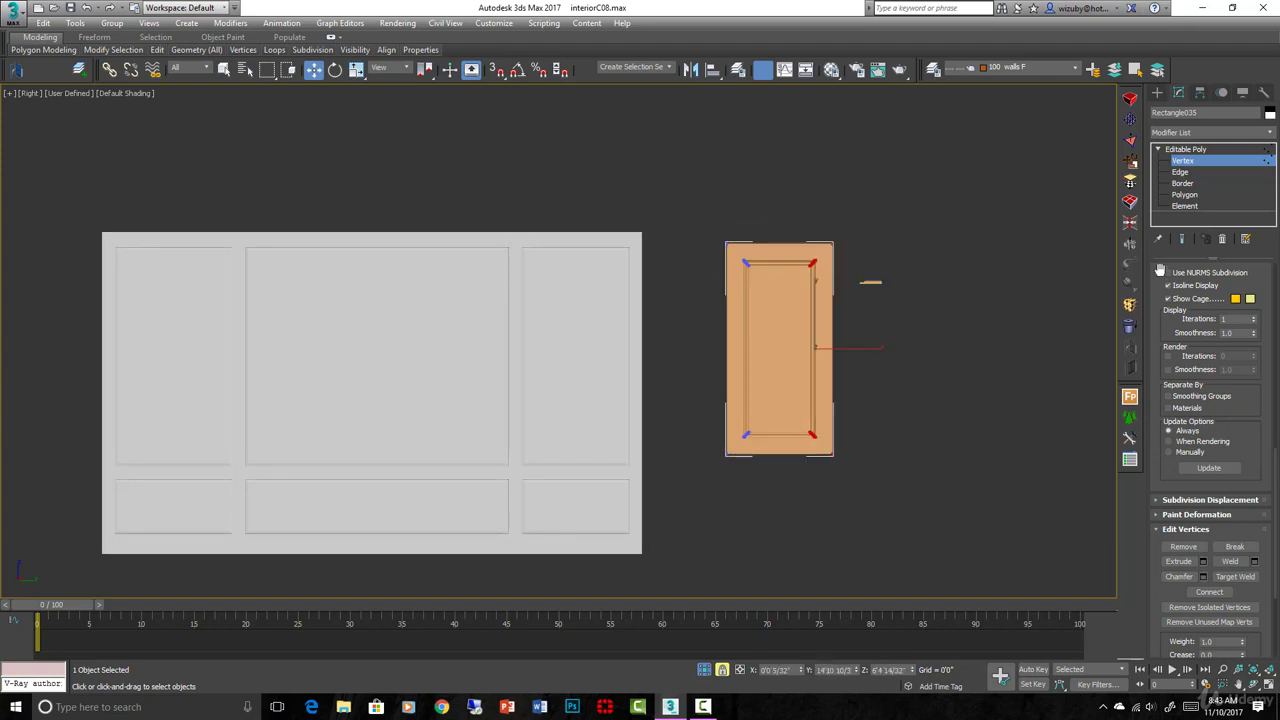
pyautogui.click(1185, 163)
# Move the panel farther from the wall, clear of the small moulding profile, and delete the profile
pyautogui.moveTo(803, 342); pyautogui.dragTo(865, 396)
pyautogui.scroll(-2, 605, 360)
pyautogui.moveTo(724, 334); pyautogui.dragTo(663, 284)
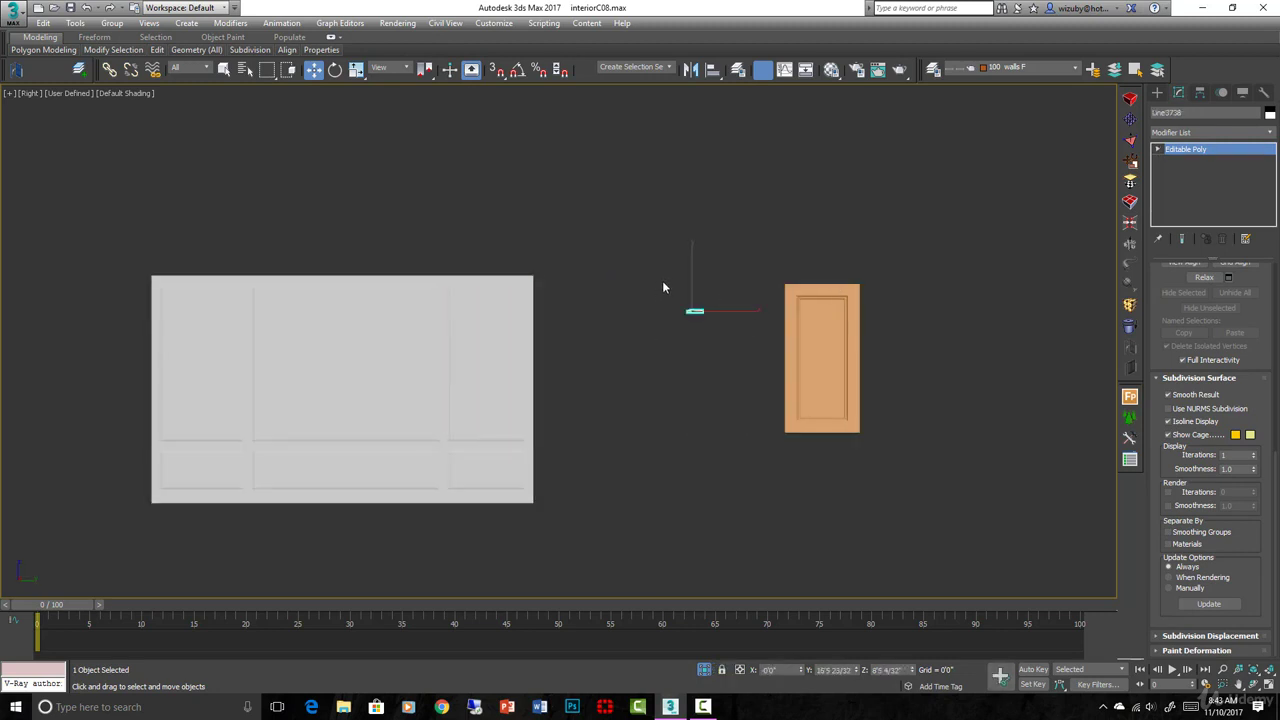
pyautogui.click(662, 287)
# Select the whole panel as an element and clone it to its left, using Clone To Element
pyautogui.click(822, 358)
pyautogui.scroll(3, 822, 358)
pyautogui.press('5')
pyautogui.click(803, 335)
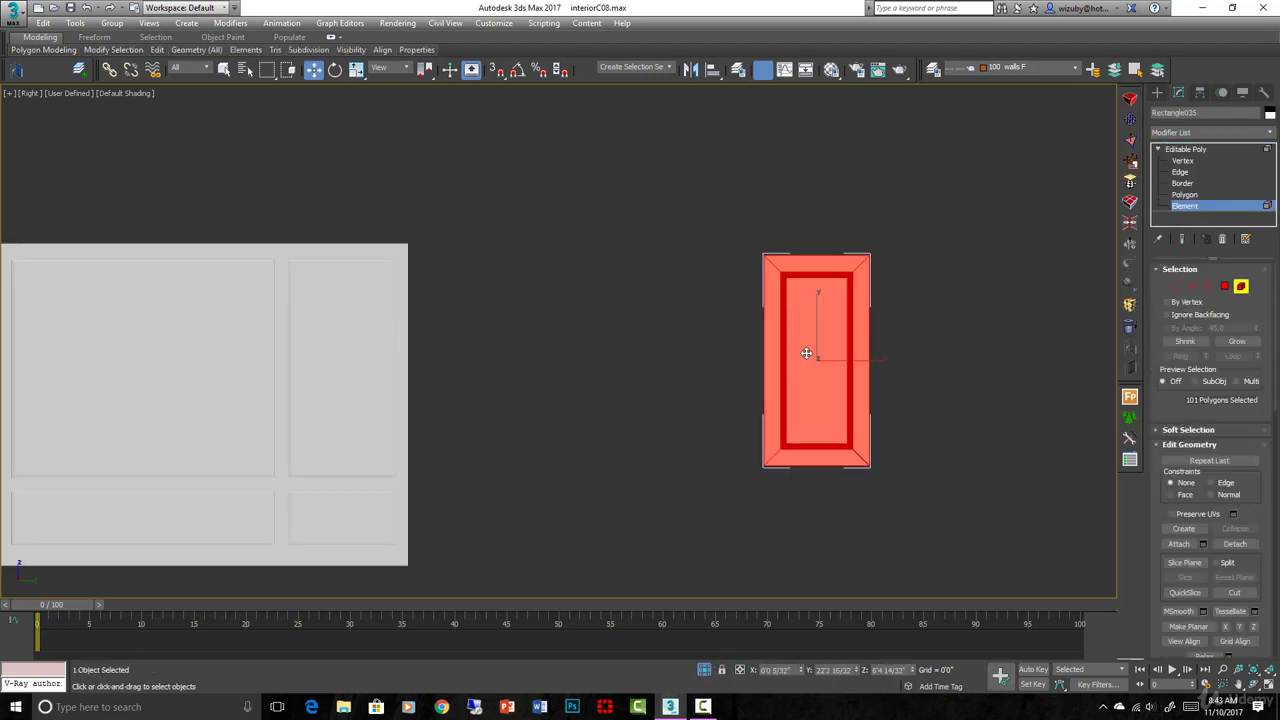
pyautogui.keyDown('shift'); pyautogui.moveTo(811, 357); pyautogui.dragTo(694, 358); pyautogui.keyUp('shift')
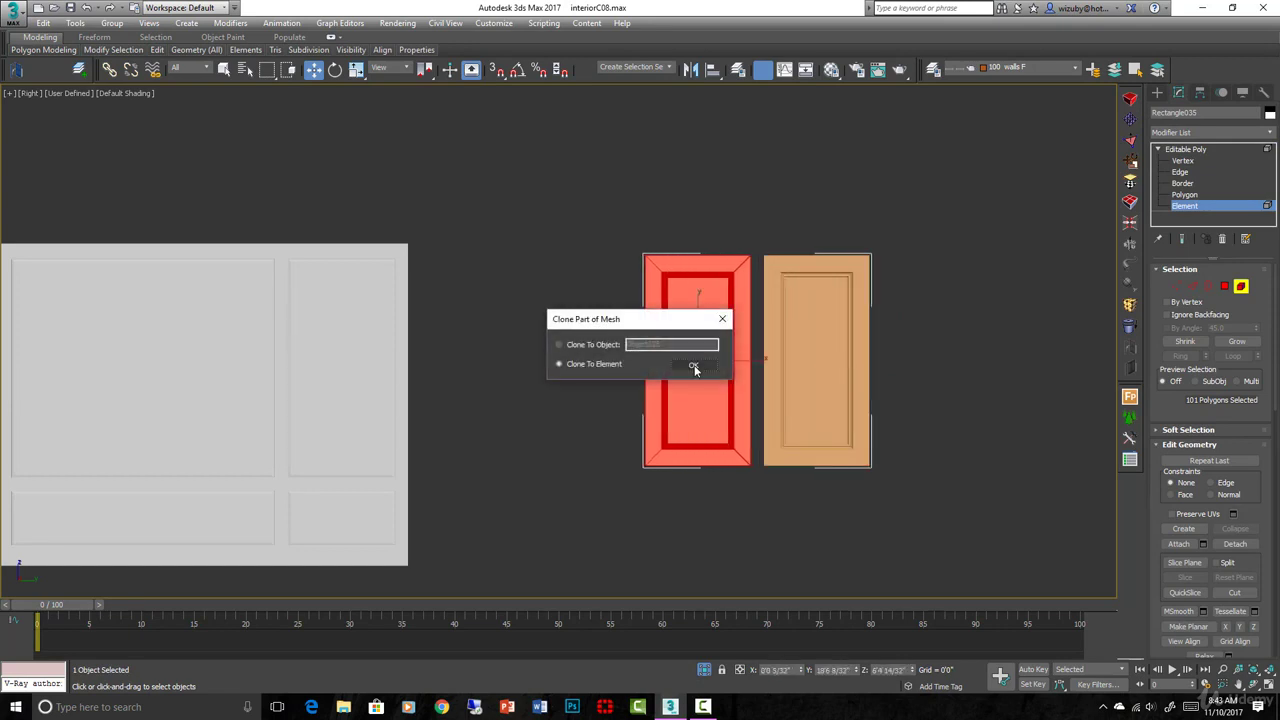
pyautogui.click(694, 366)
pyautogui.click(693, 365)
# Enable vertex snapping and snap the cloned panel flush against the original panel's left edge
pyautogui.scroll(5, 784, 470)
pyautogui.press('s')
pyautogui.moveTo(697, 456); pyautogui.dragTo(726, 456)
pyautogui.scroll(-4, 770, 445)
pyautogui.scroll(-2, 801, 431)
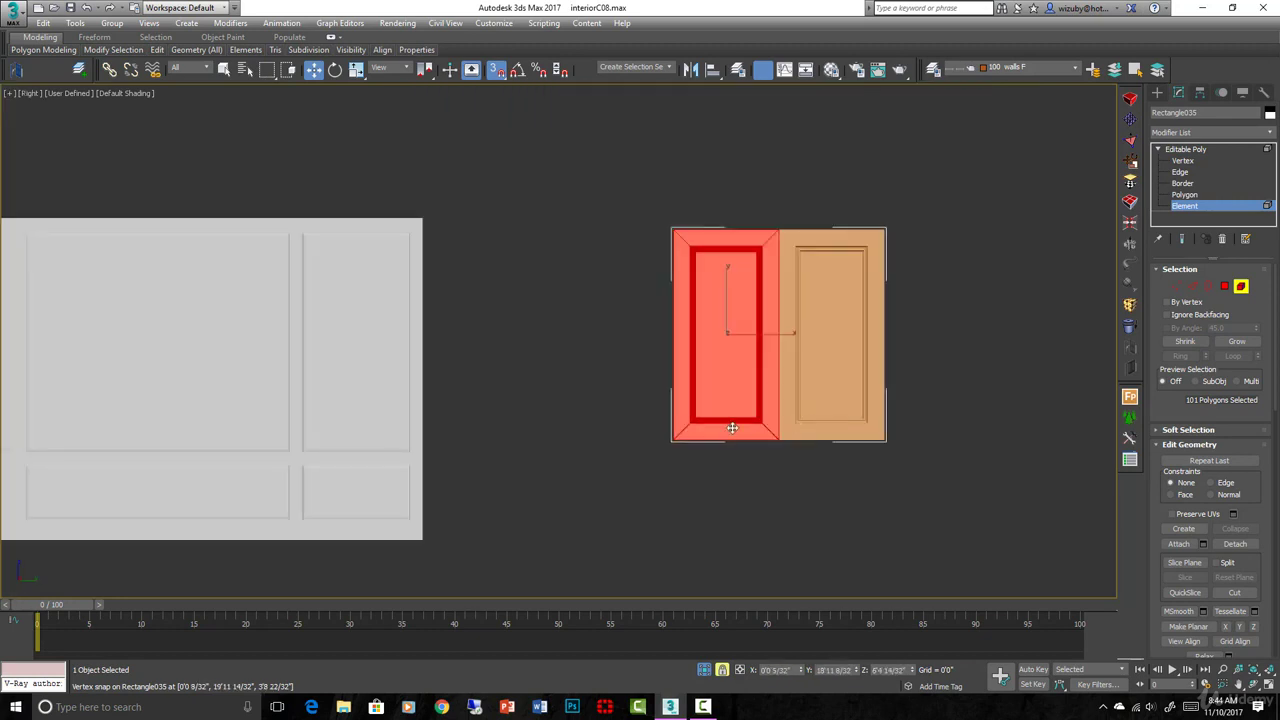
# Clone a third panel element to the left and snap it flush against the second panel
pyautogui.keyDown('shift'); pyautogui.moveTo(738, 431); pyautogui.dragTo(596, 431); pyautogui.keyUp('shift')
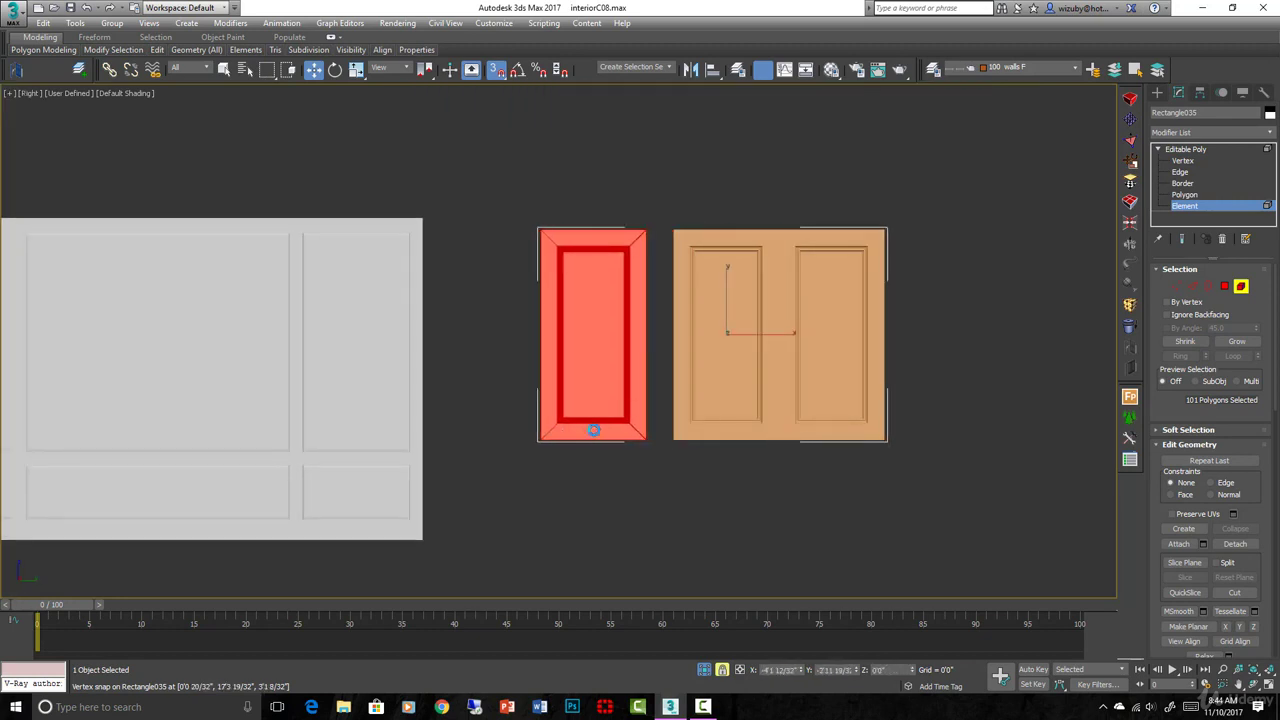
pyautogui.click(694, 367)
pyautogui.scroll(3, 599, 442)
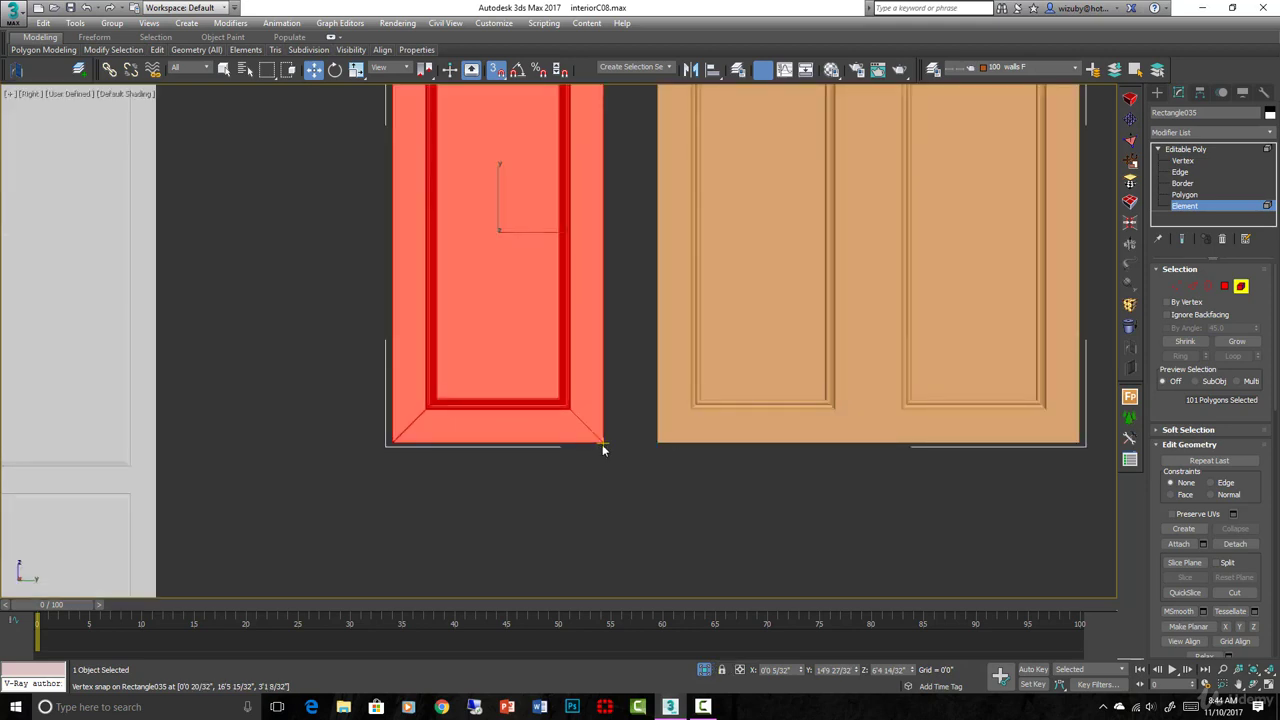
pyautogui.moveTo(603, 441); pyautogui.dragTo(646, 443)
pyautogui.scroll(-5, 728, 418)
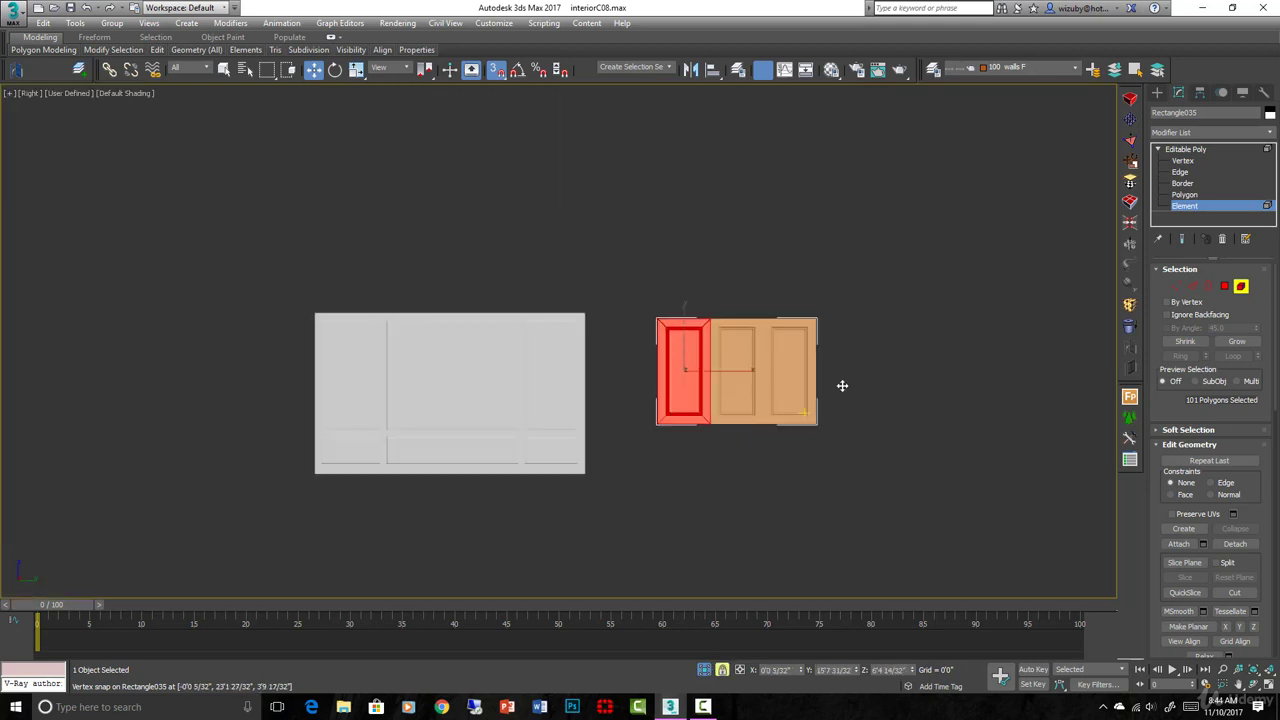
# Widen the middle panel by moving its left-side vertices and the entire left panel outward together
pyautogui.click(1177, 287)
pyautogui.scroll(2, 732, 312)
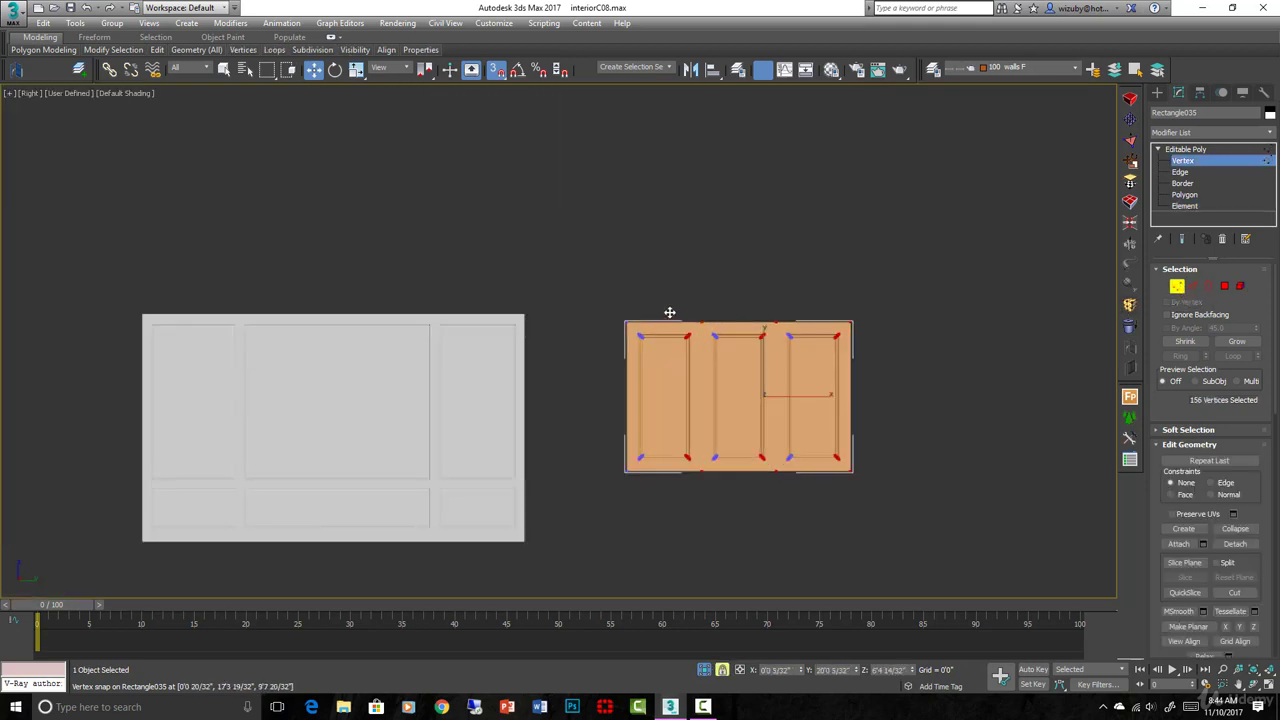
pyautogui.moveTo(615, 303); pyautogui.dragTo(620, 450)
pyautogui.moveTo(846, 508); pyautogui.dragTo(876, 463, button='middle')
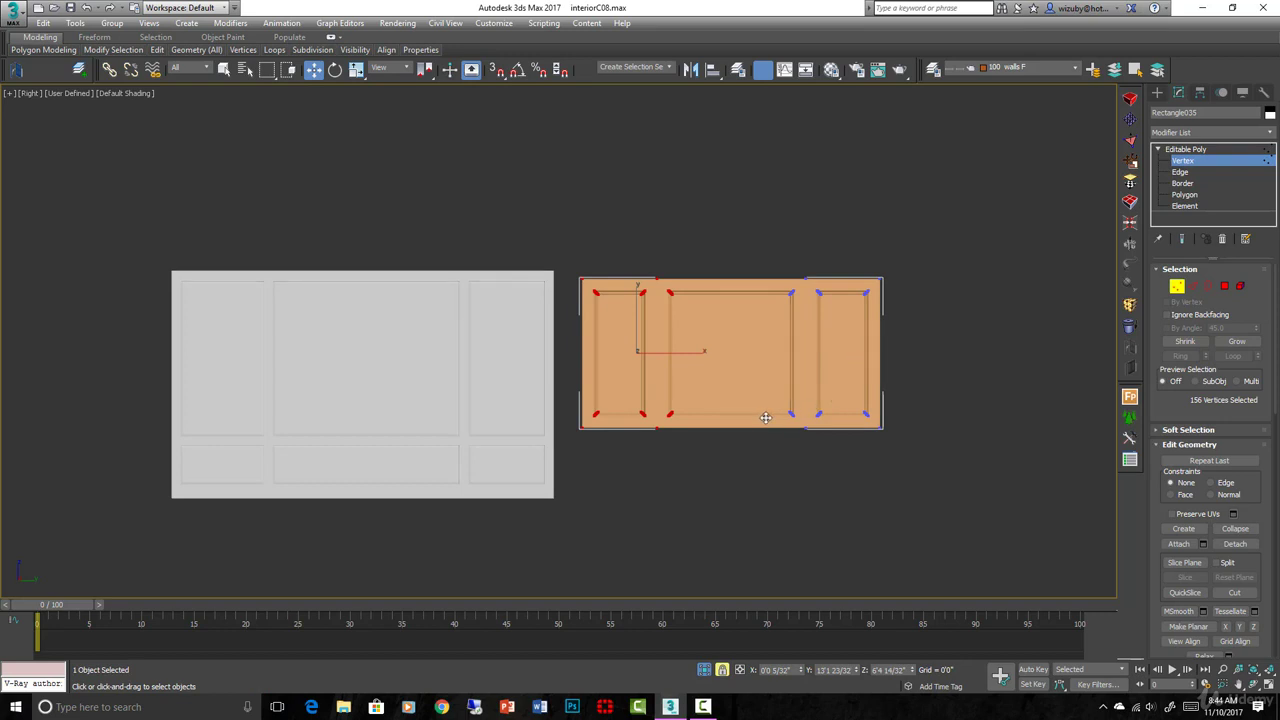
# Select all three panel elements and clone them below the existing row as elements of the same mesh
pyautogui.click(1240, 286)
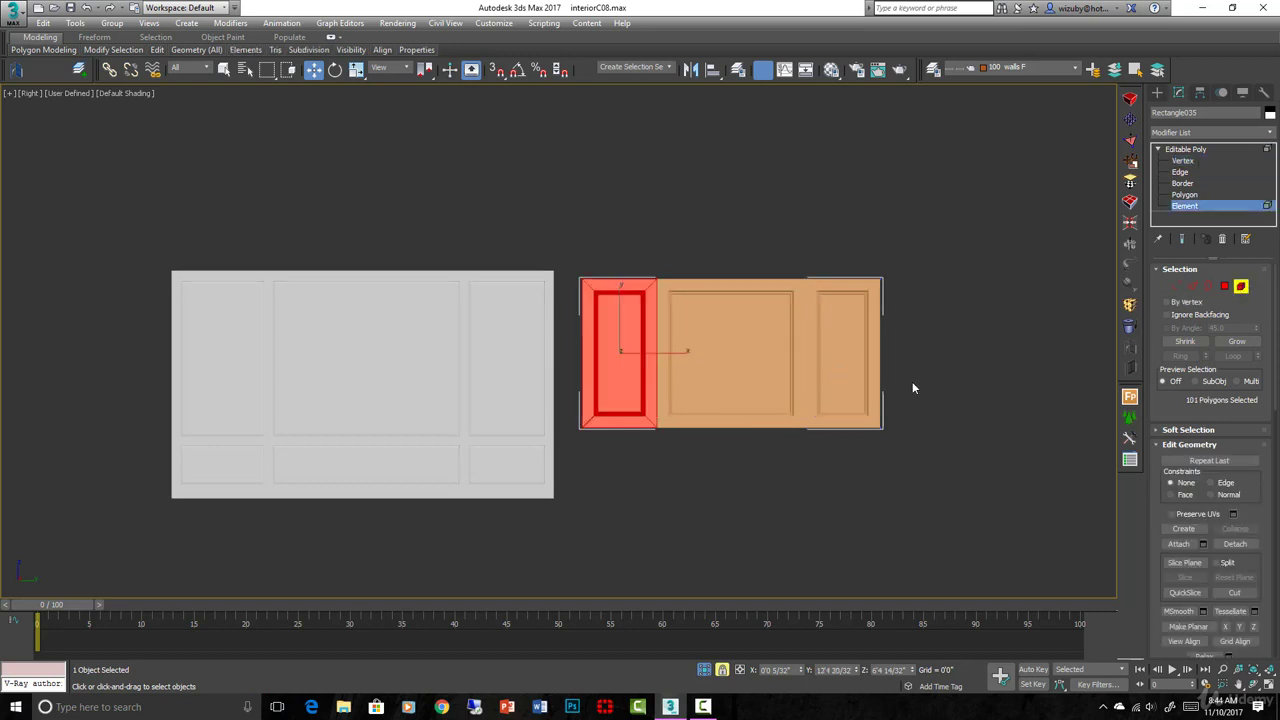
pyautogui.moveTo(659, 370)
pyautogui.keyDown('ctrl'); pyautogui.mouseDown()
pyautogui.moveTo(697, 417)
pyautogui.moveTo(696, 512)
pyautogui.mouseUp(); pyautogui.keyUp('ctrl')
pyautogui.click(697, 364)
# Snap the cloned row's top edge flush against the bottom edge of the upper panel row
pyautogui.scroll(5, 922, 428)
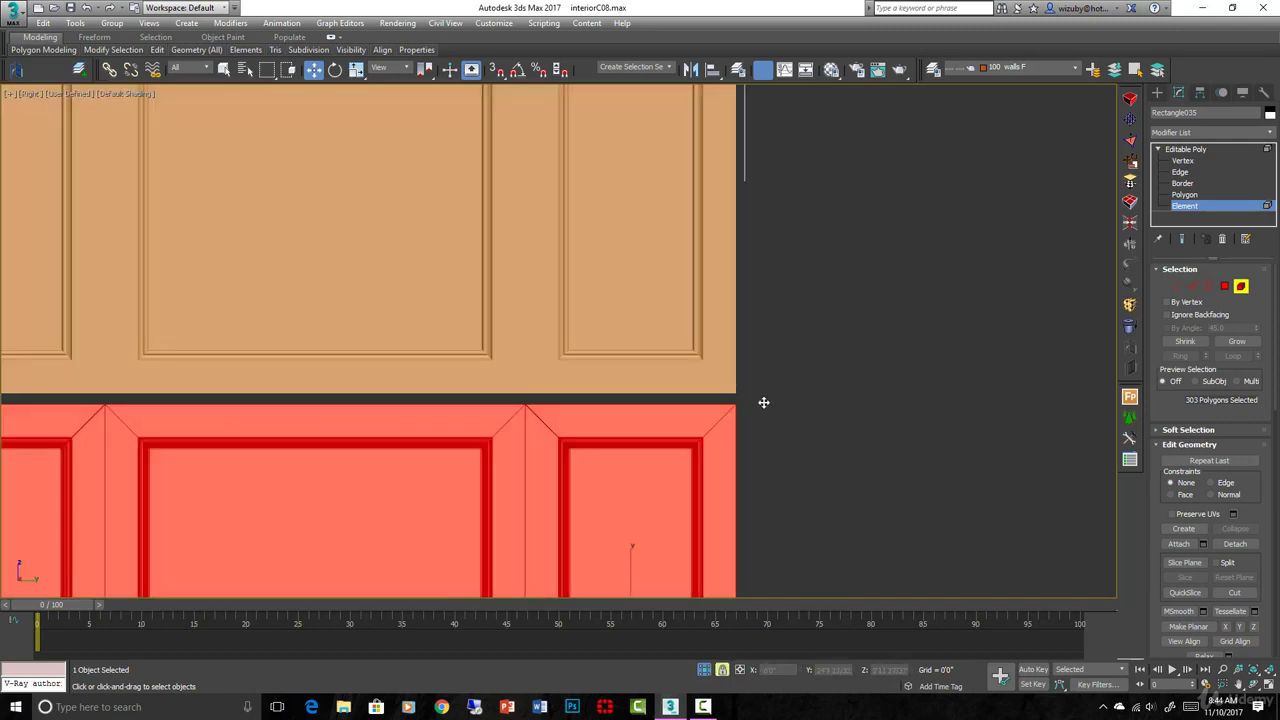
pyautogui.press('s')
pyautogui.scroll(-4, 745, 387)
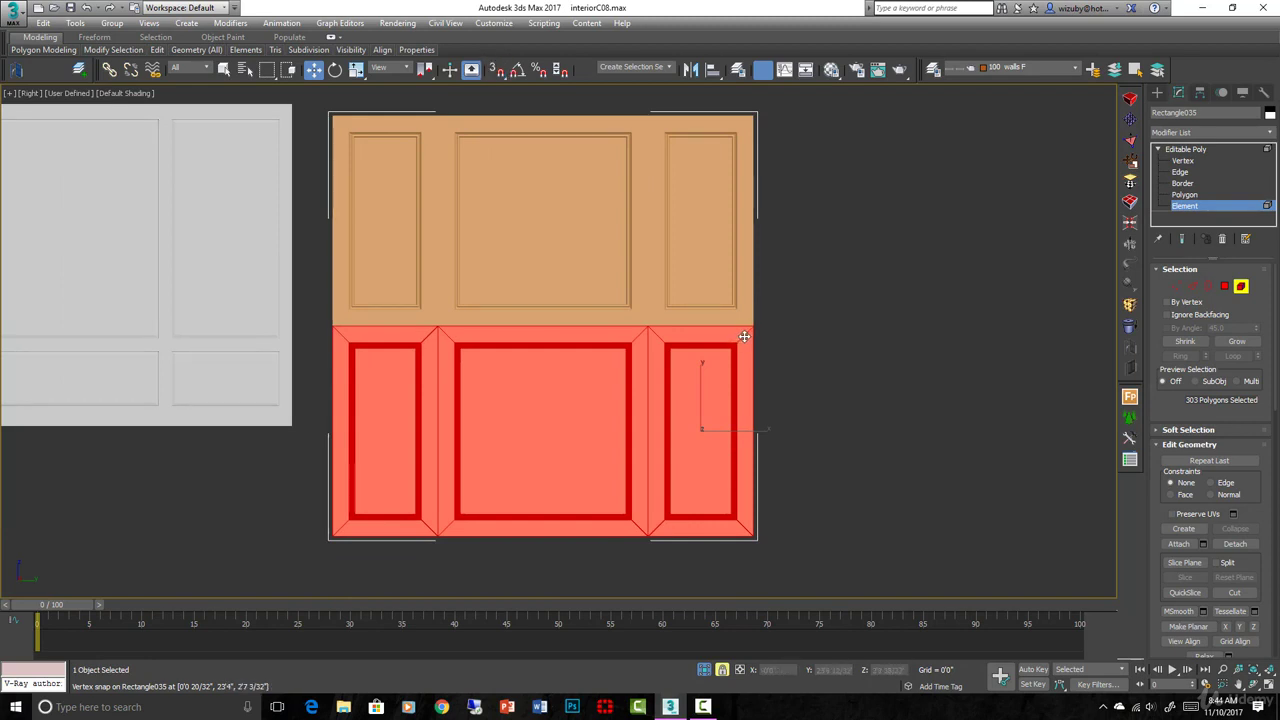
pyautogui.click(500, 70)
pyautogui.moveTo(506, 72); pyautogui.dragTo(503, 122)
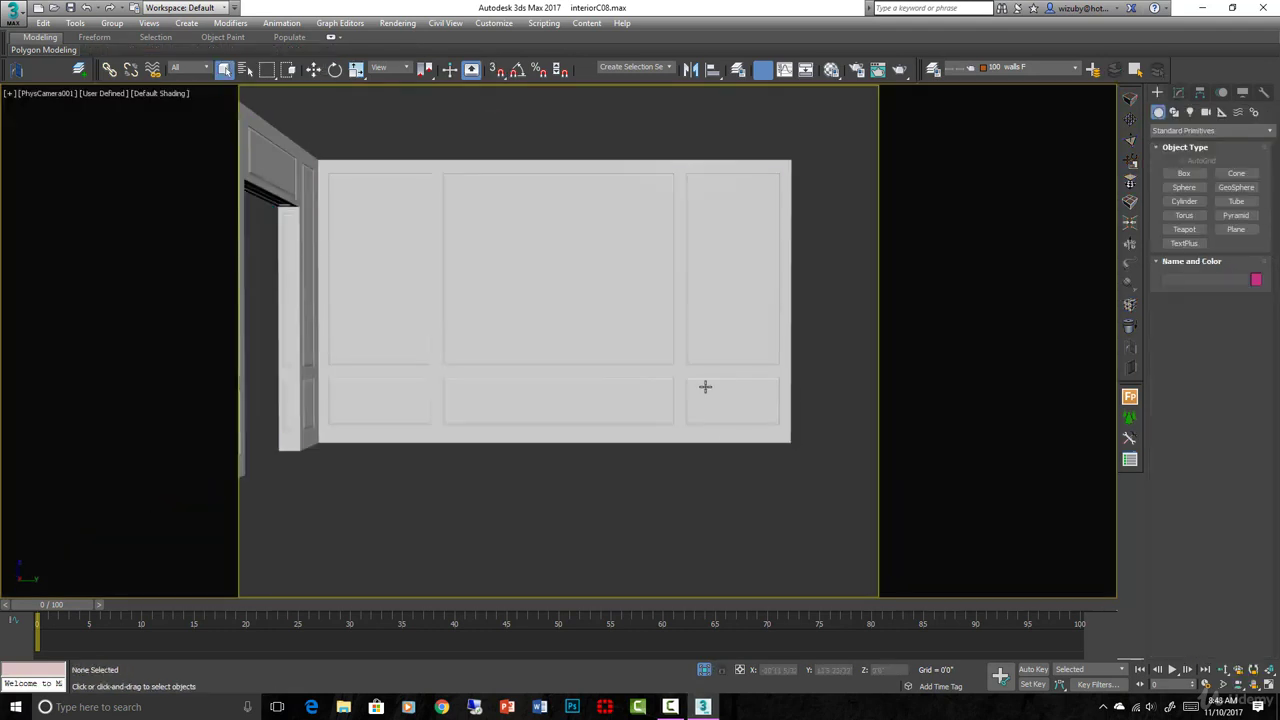
# Select the finished panelled wall facing the camera and examine its recessed panels and moulding corners up close, with and without edged faces
pyautogui.moveTo(703, 383); pyautogui.dragTo(712, 429, button='middle')
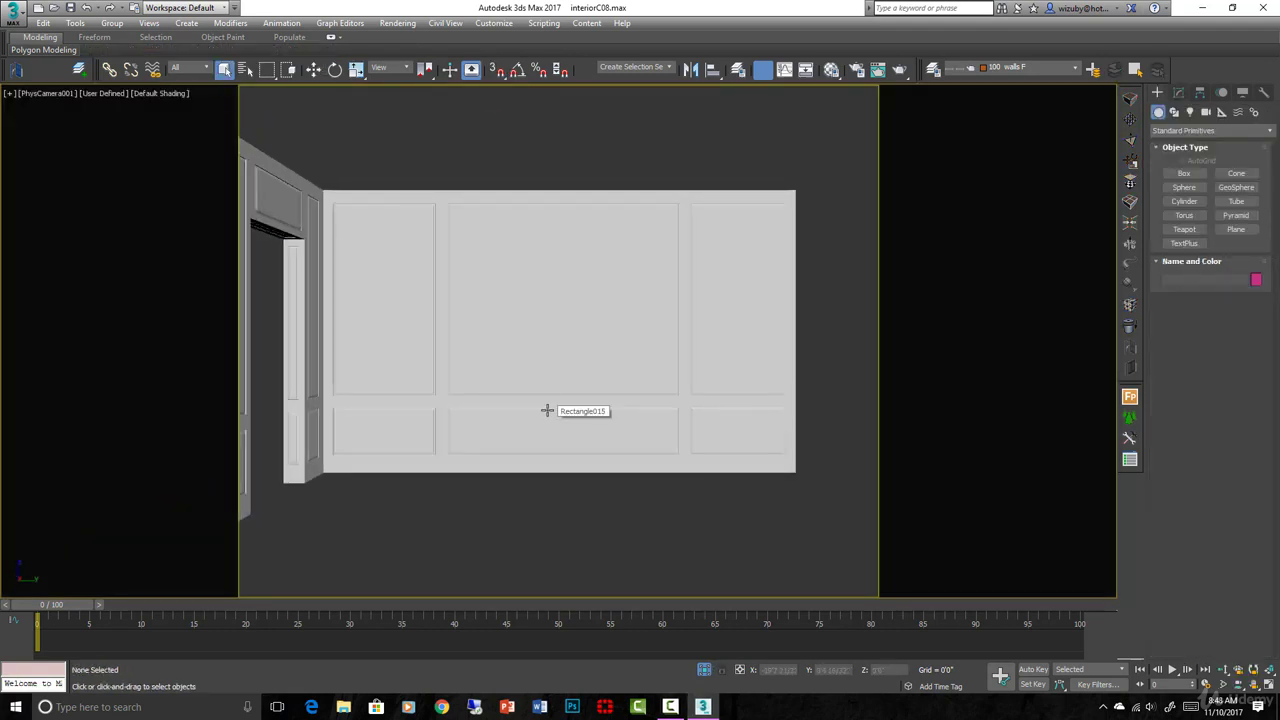
pyautogui.click(580, 397)
pyautogui.press('t')
pyautogui.press('r')
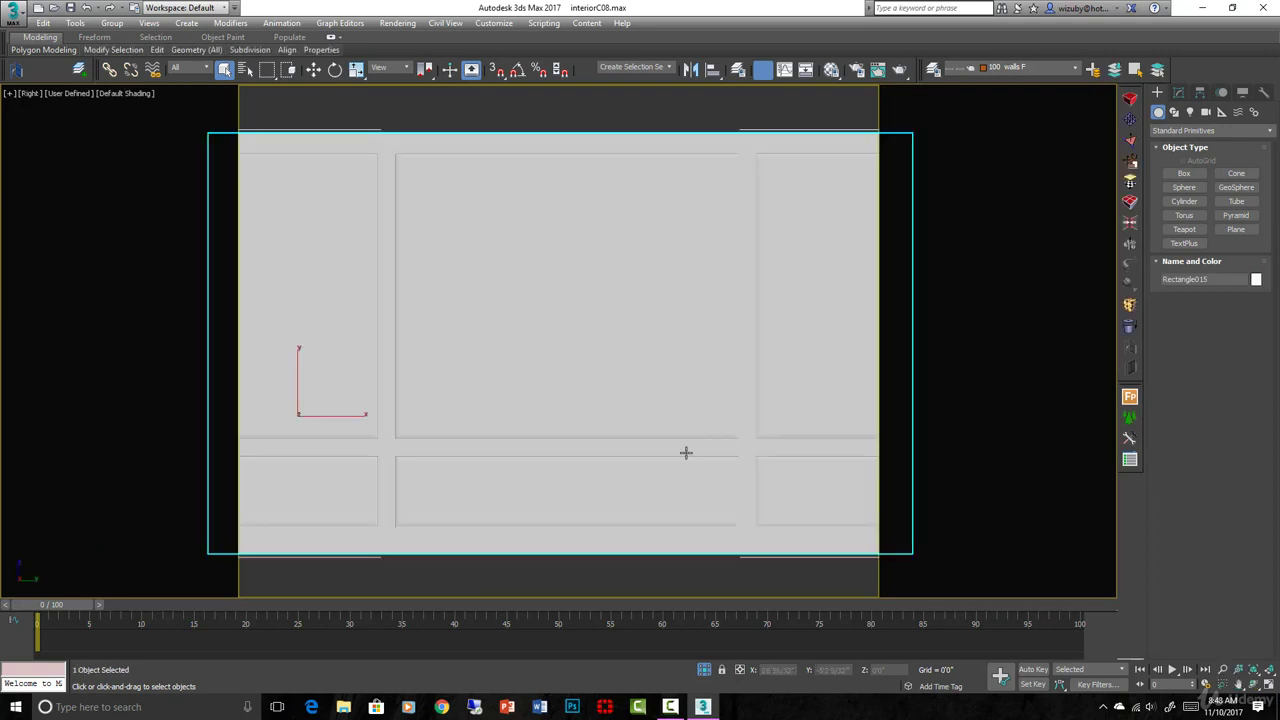
pyautogui.scroll(-2, 631, 423)
pyautogui.press('F4')
pyautogui.scroll(2, 695, 420)
pyautogui.keyDown('alt'); pyautogui.moveTo(697, 420); pyautogui.dragTo(723, 446, button='middle'); pyautogui.keyUp('alt')
pyautogui.scroll(5, 677, 417)
pyautogui.scroll(3, 596, 345)
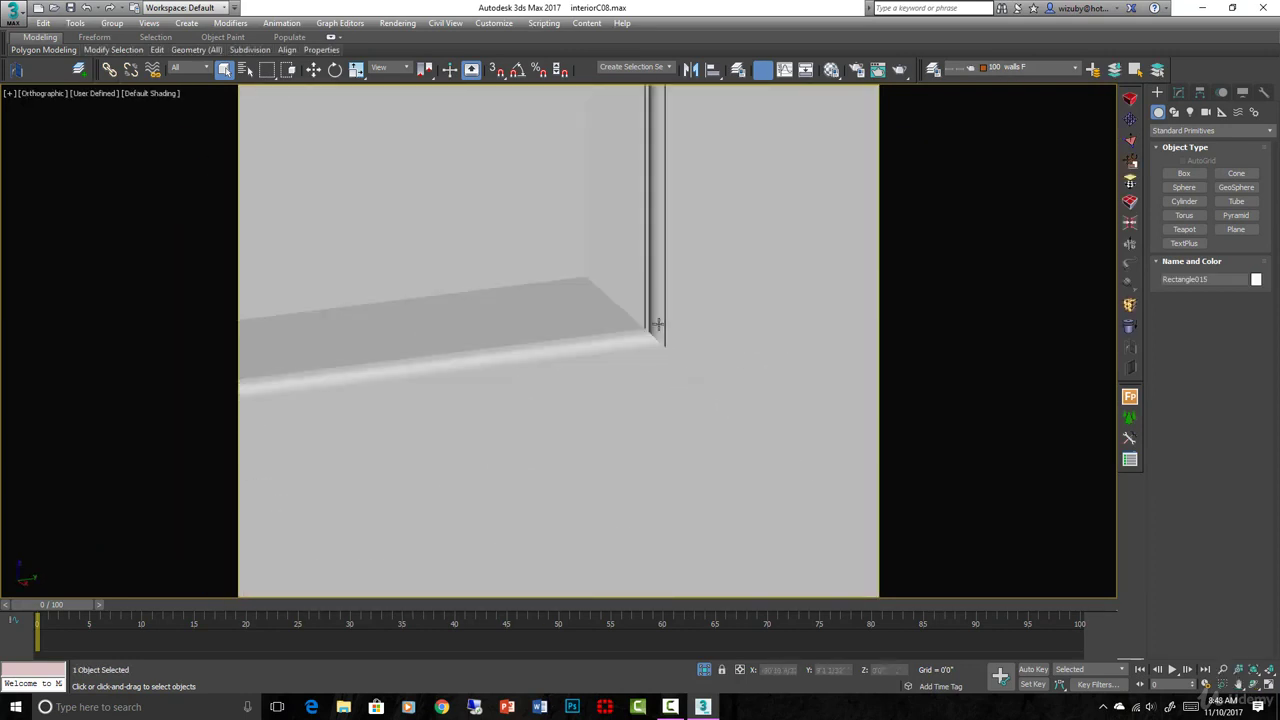
pyautogui.scroll(-3, 700, 337)
pyautogui.press('F4')
pyautogui.moveTo(700, 337)
pyautogui.keyDown('alt'); pyautogui.mouseDown(button='middle')
pyautogui.moveTo(711, 343)
pyautogui.moveTo(694, 403)
pyautogui.mouseUp(button='middle'); pyautogui.keyUp('alt')
pyautogui.scroll(-5, 694, 403)
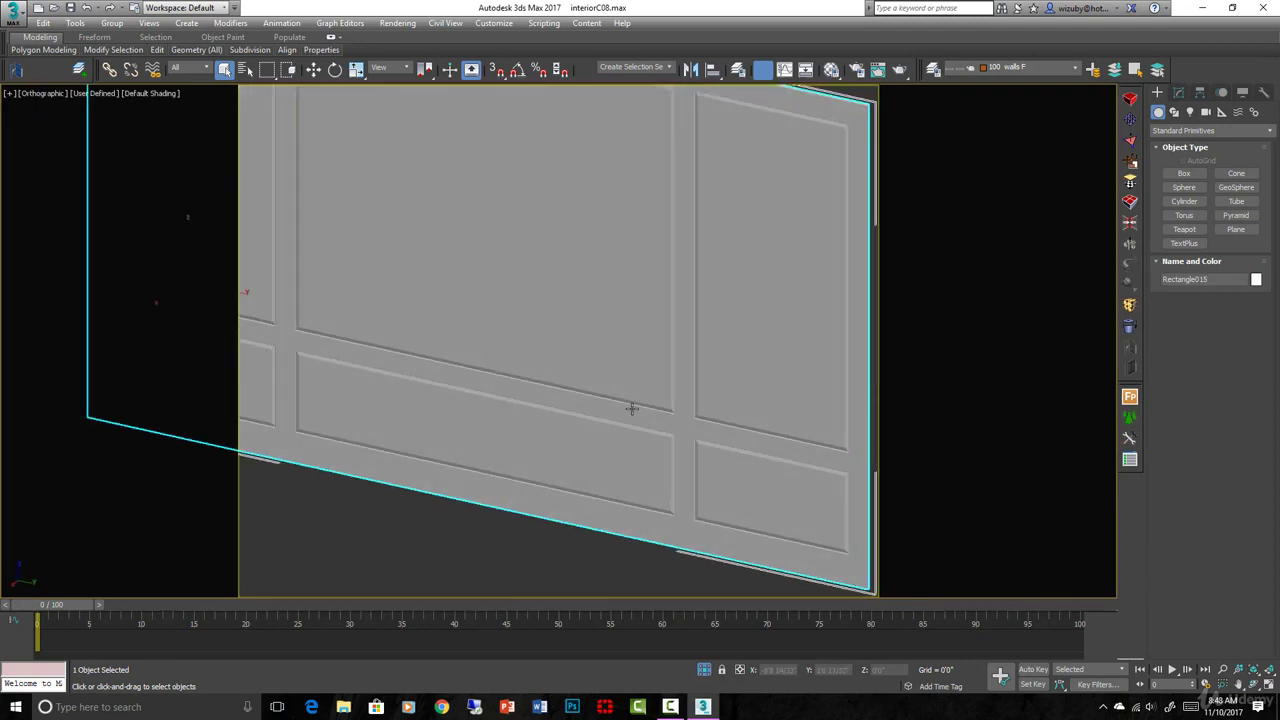
# Select the adjoining wall with the doorway and open its Editable Poly level beneath the Normal modifier
pyautogui.keyDown('alt'); pyautogui.moveTo(286, 351); pyautogui.dragTo(718, 387, button='middle'); pyautogui.keyUp('alt')
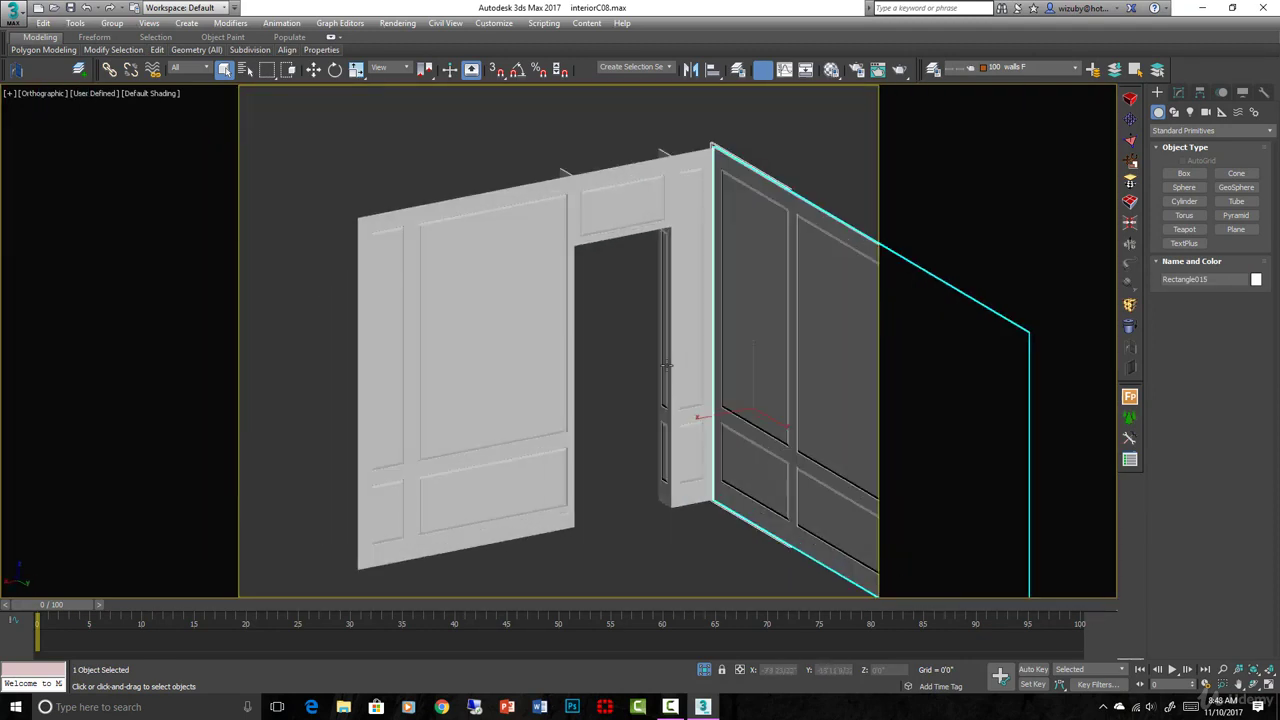
pyautogui.scroll(4, 718, 387)
pyautogui.scroll(-2, 742, 410)
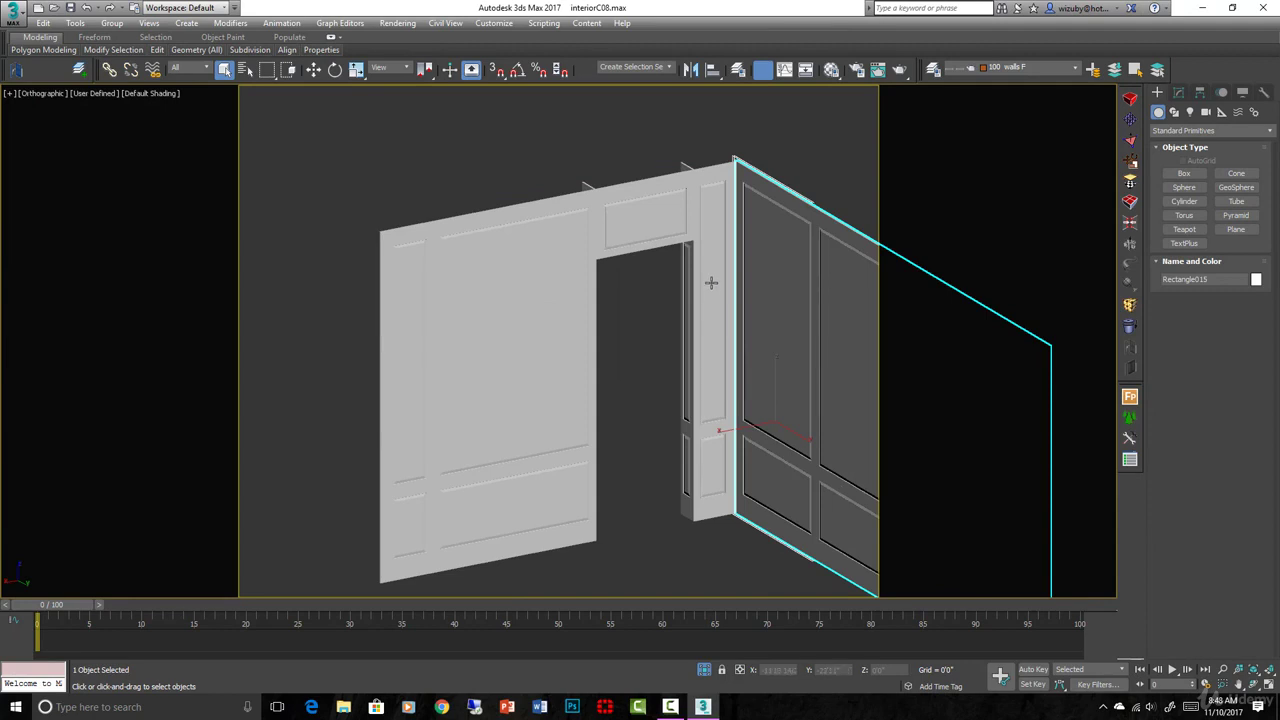
pyautogui.keyDown('alt'); pyautogui.moveTo(722, 462); pyautogui.dragTo(675, 376, button='middle'); pyautogui.keyUp('alt')
pyautogui.scroll(5, 650, 432)
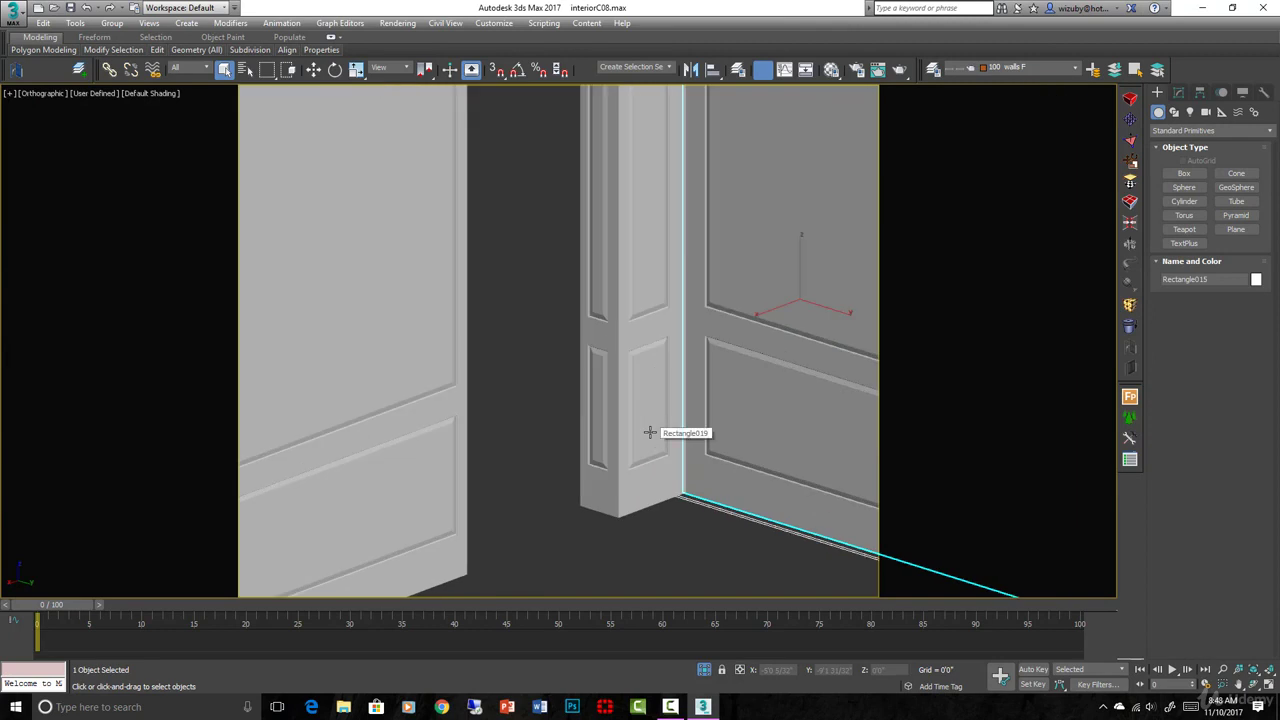
pyautogui.click(650, 432)
pyautogui.scroll(-4, 660, 435)
pyautogui.keyDown('alt'); pyautogui.moveTo(646, 420); pyautogui.dragTo(623, 500, button='middle'); pyautogui.keyUp('alt')
pyautogui.scroll(3, 632, 487)
pyautogui.scroll(-2, 606, 448)
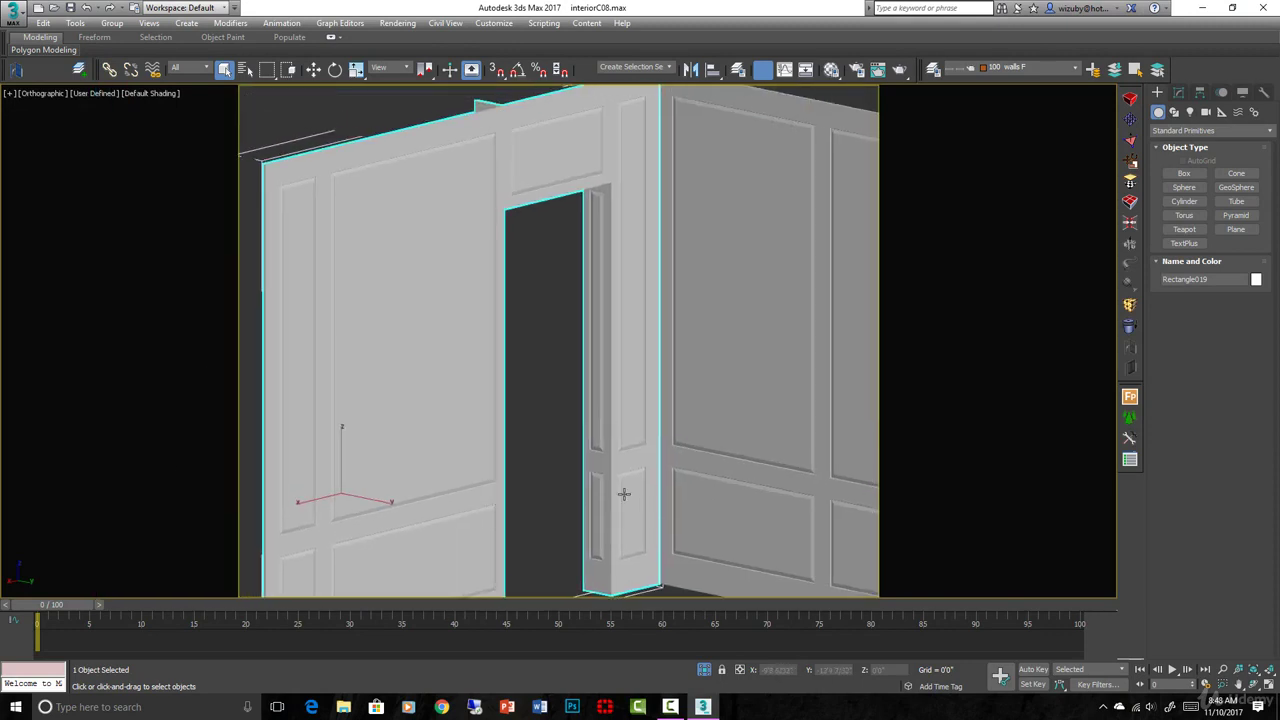
pyautogui.keyDown('alt'); pyautogui.moveTo(616, 270); pyautogui.dragTo(580, 295, button='middle'); pyautogui.keyUp('alt')
pyautogui.scroll(-3, 580, 295)
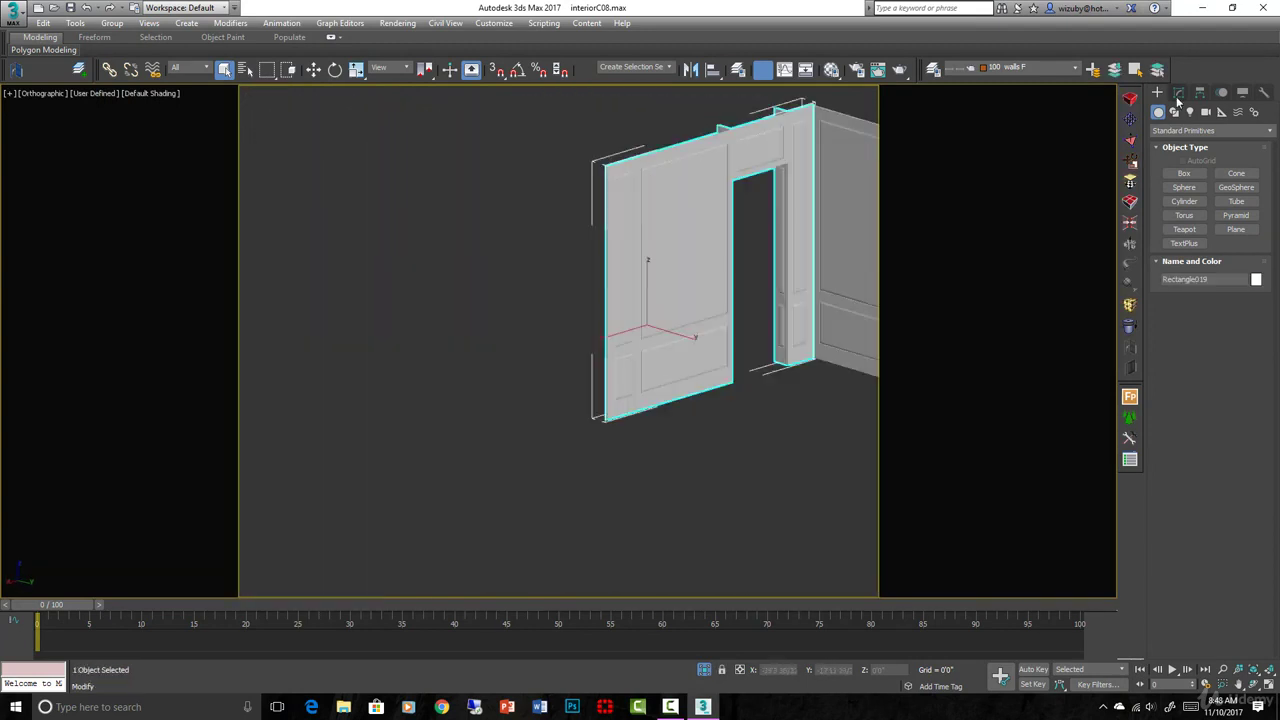
pyautogui.click(1178, 92)
pyautogui.click(1186, 160)
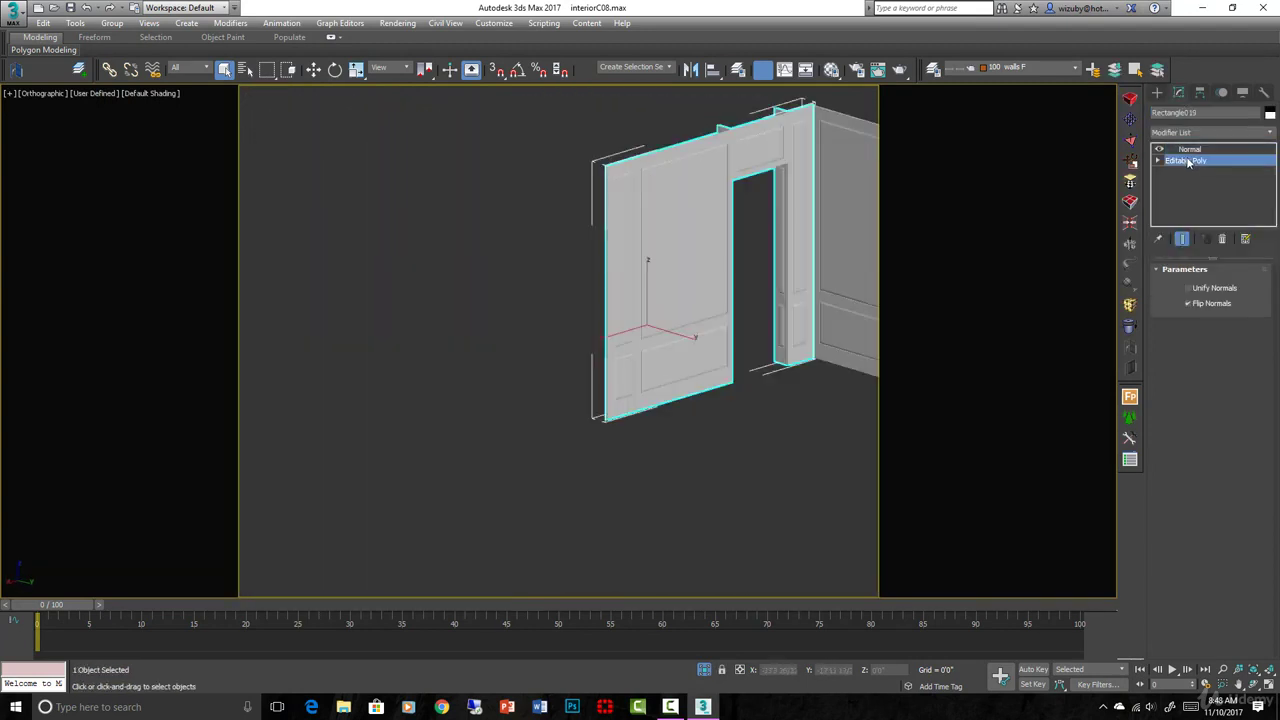
# Select the narrow upper and lower panel elements at the doorway wall's free end and clone them beside the wall within the same mesh
pyautogui.click(1240, 286)
pyautogui.scroll(3, 586, 289)
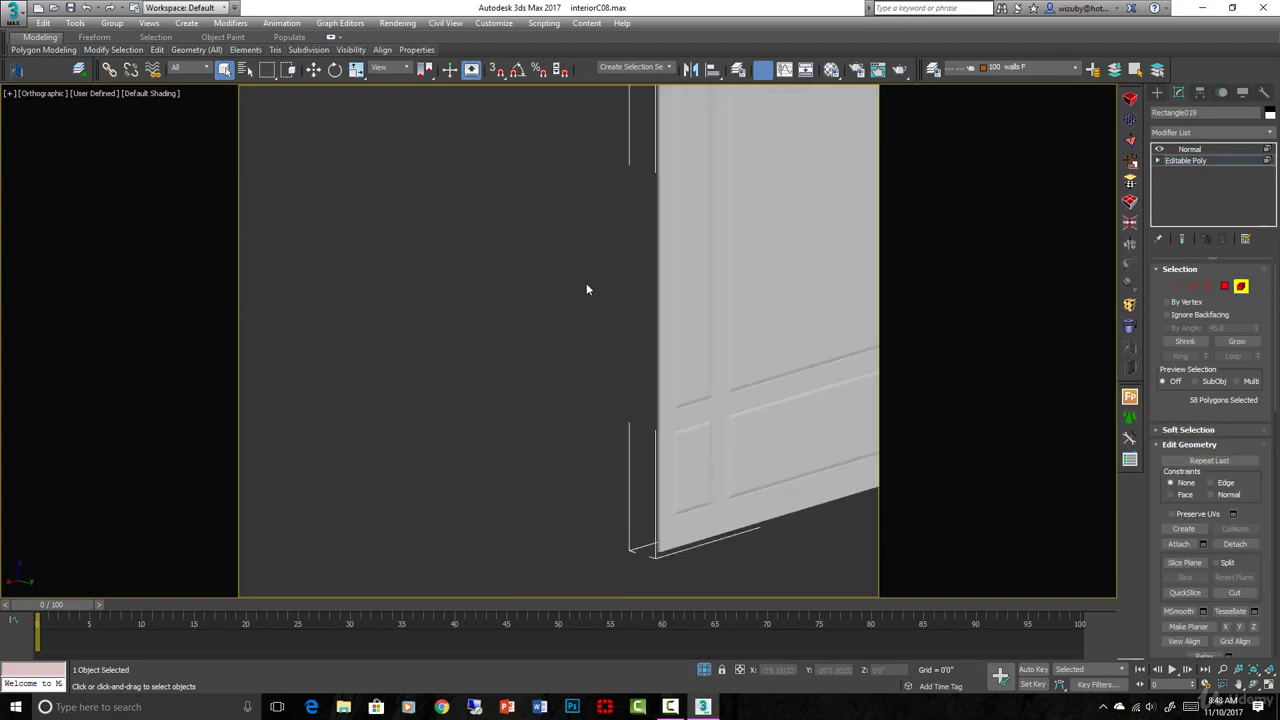
pyautogui.click(708, 266)
pyautogui.keyDown('ctrl'); pyautogui.click(691, 452); pyautogui.keyUp('ctrl')
pyautogui.press('w')
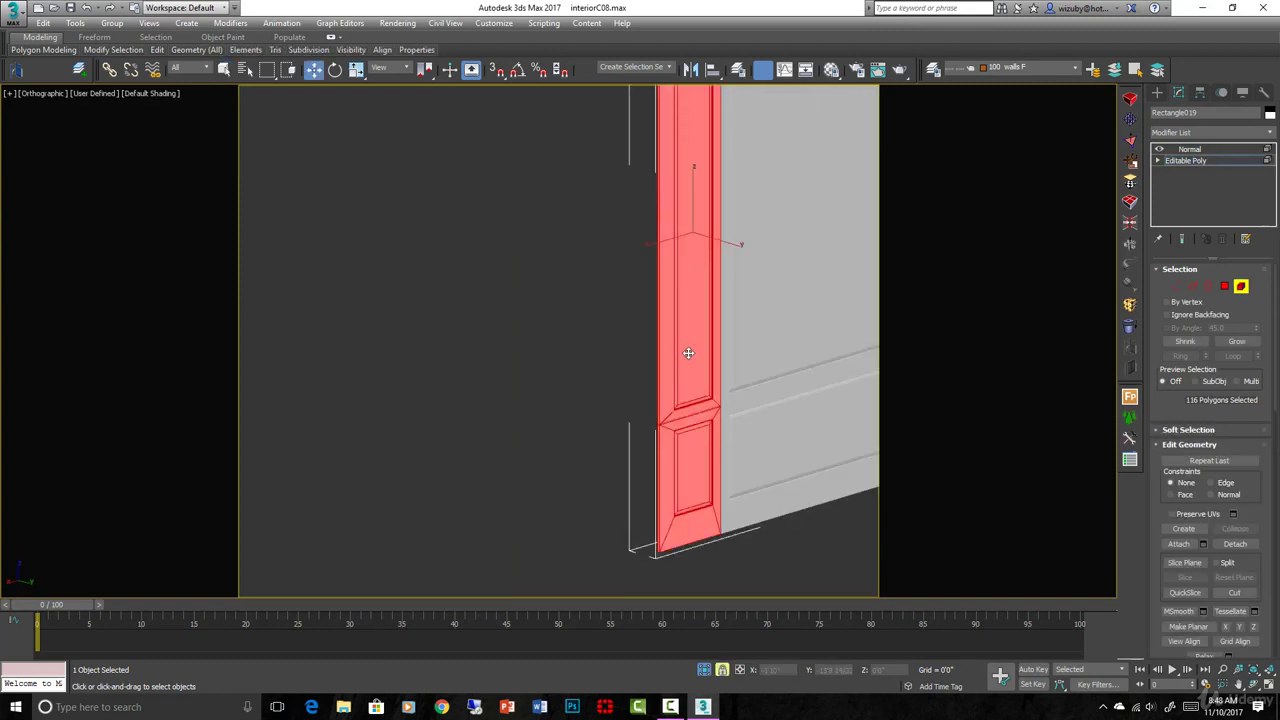
pyautogui.moveTo(688, 353)
pyautogui.keyDown('shift'); pyautogui.mouseDown()
pyautogui.moveTo(611, 388)
pyautogui.moveTo(492, 401)
pyautogui.moveTo(509, 399)
pyautogui.mouseUp(); pyautogui.keyUp('shift')
pyautogui.press('Return')
# Rotate the cloned end panels perpendicular to the doorway wall and snap their corner onto the wall's free end
pyautogui.press('e')
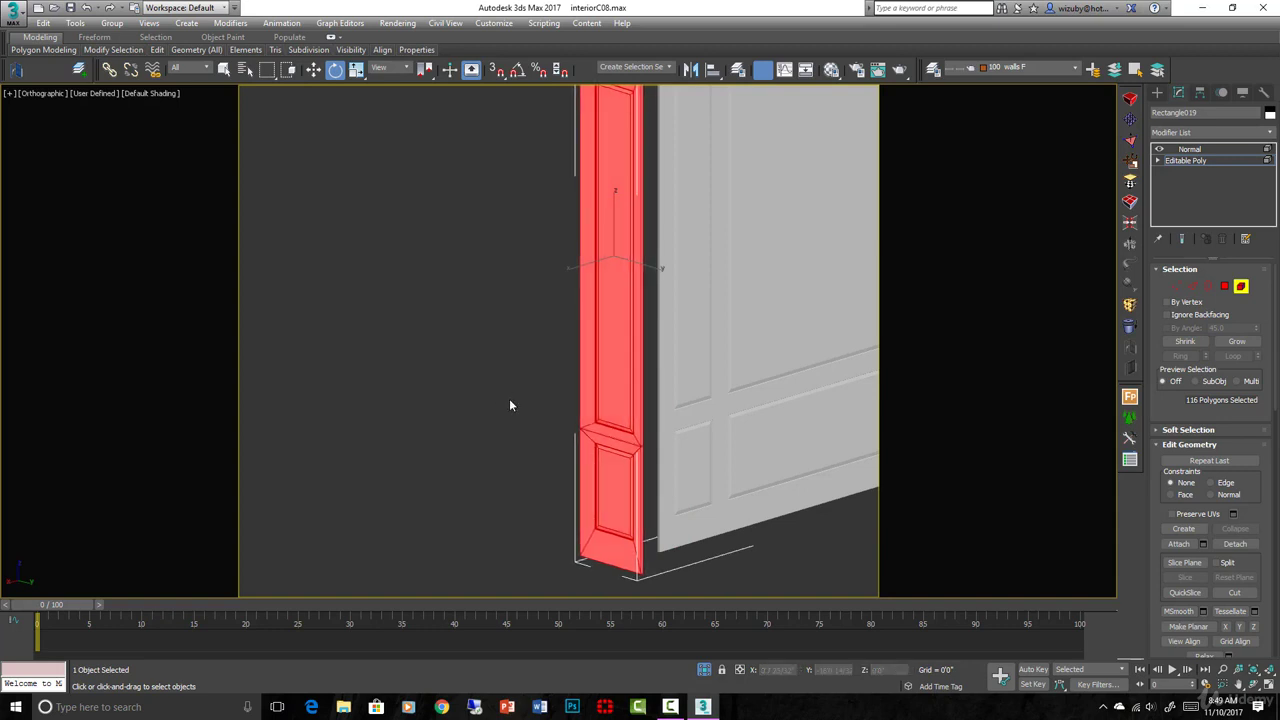
pyautogui.press('t')
pyautogui.scroll(-2, 577, 329)
pyautogui.scroll(2, 640, 286)
pyautogui.press('w')
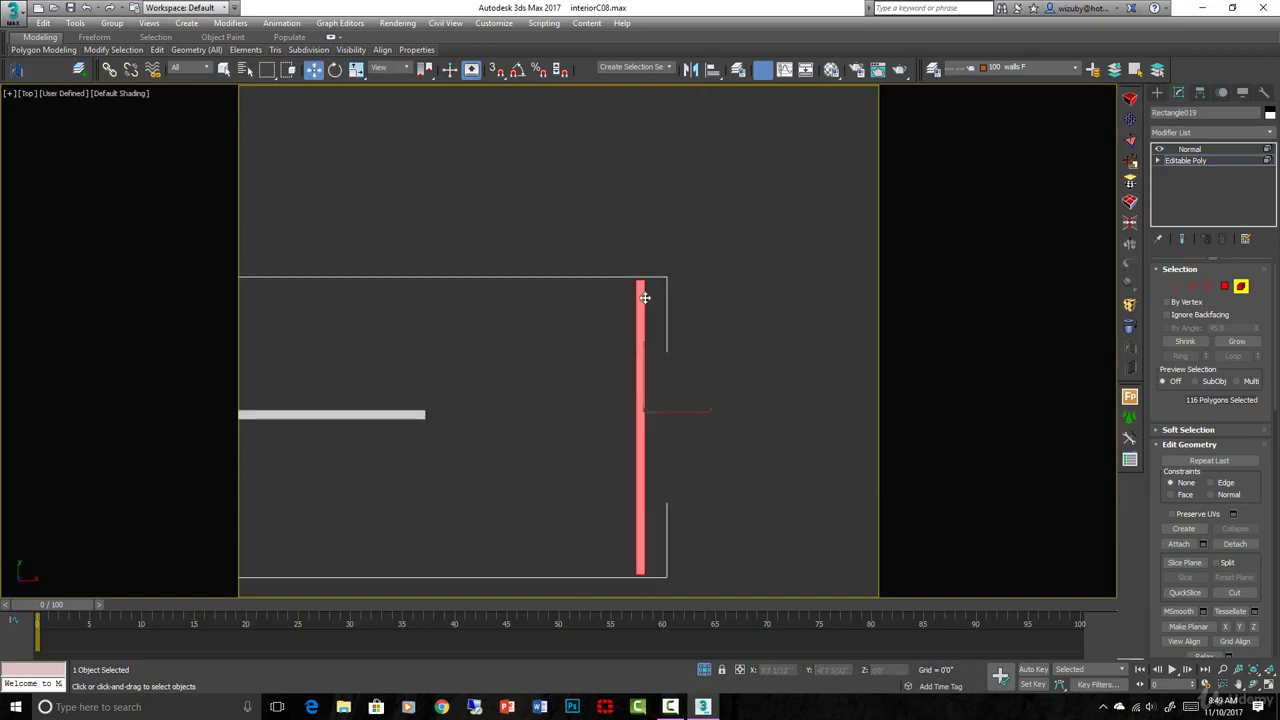
pyautogui.press('s')
pyautogui.moveTo(631, 280); pyautogui.dragTo(428, 412)
pyautogui.hotkey('shift', 'z')
pyautogui.hotkey('shift', 'z')
pyautogui.hotkey('shift', 'z')
pyautogui.hotkey('shift', 'z')
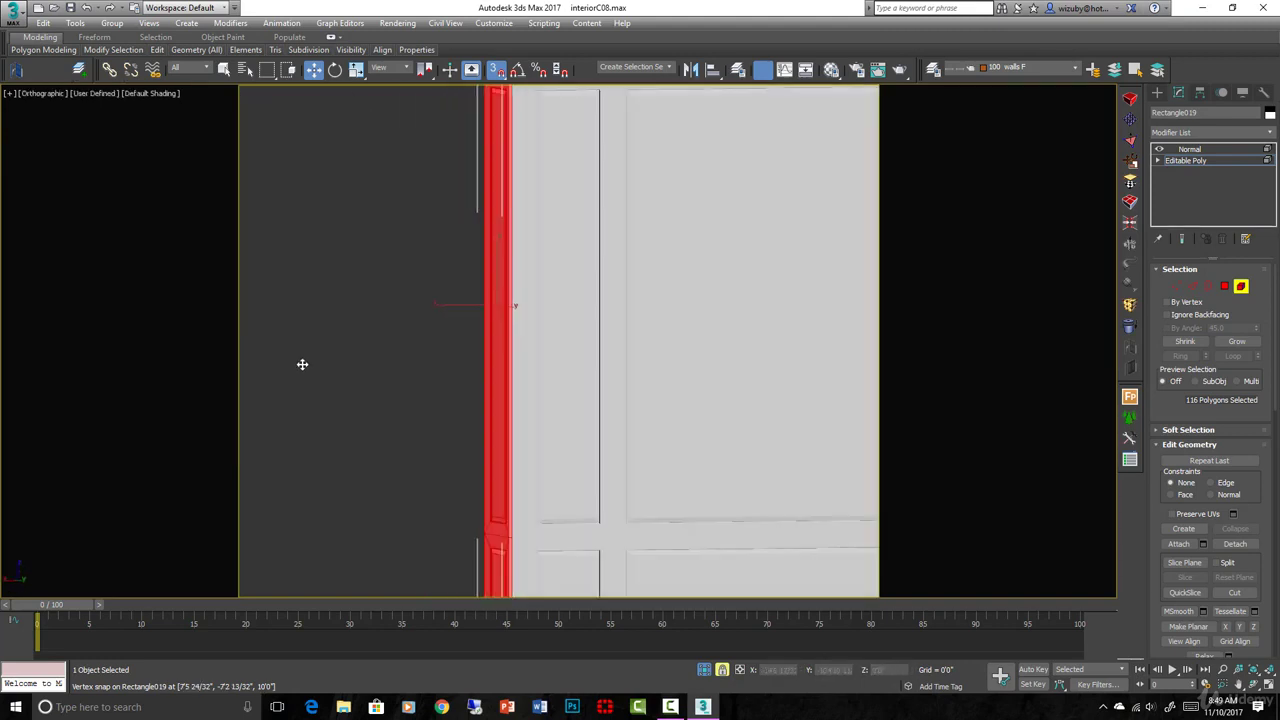
# Deselect the elements and examine the panelled wall end, the doorway and the adjoining wall up close and from a distance
pyautogui.click(368, 380)
pyautogui.scroll(5, 440, 433)
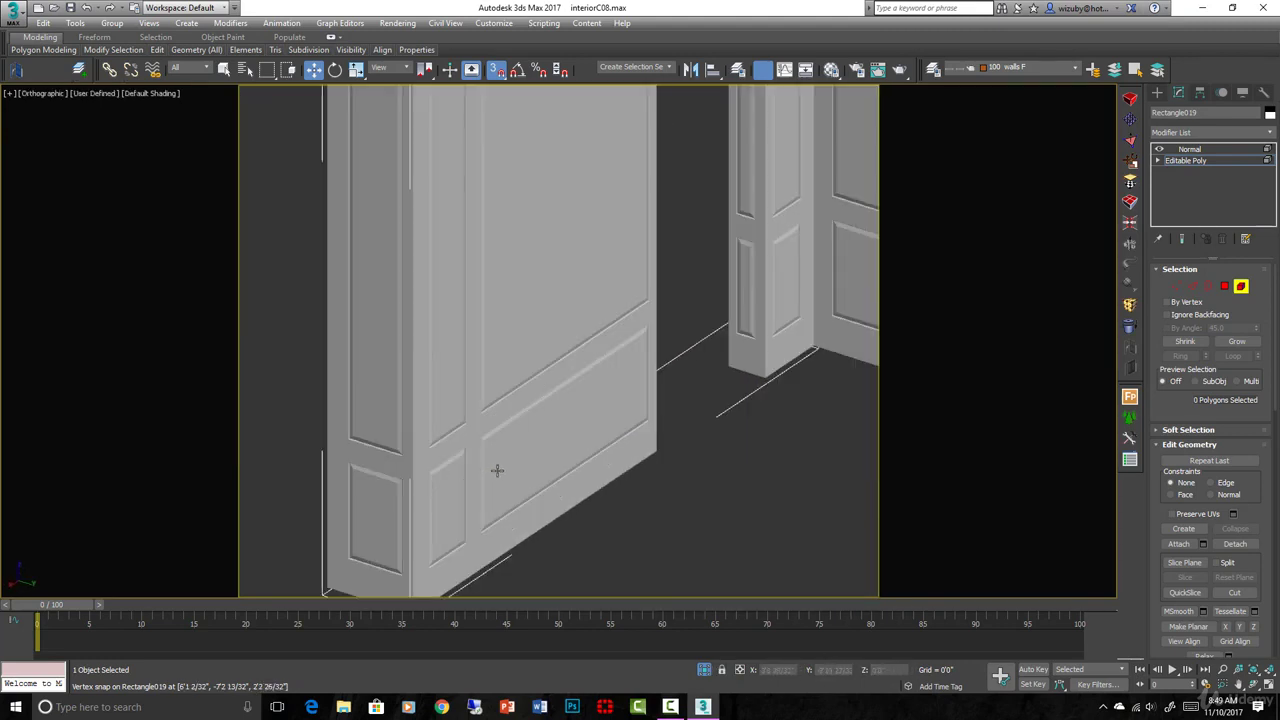
pyautogui.scroll(-5, 636, 454)
pyautogui.hotkey('shift', 'z')
pyautogui.hotkey('shift', 'z')
pyautogui.hotkey('shift', 'z')
pyautogui.hotkey('shift', 'z')
pyautogui.hotkey('shift', 'z')
pyautogui.hotkey('shift', 'z')
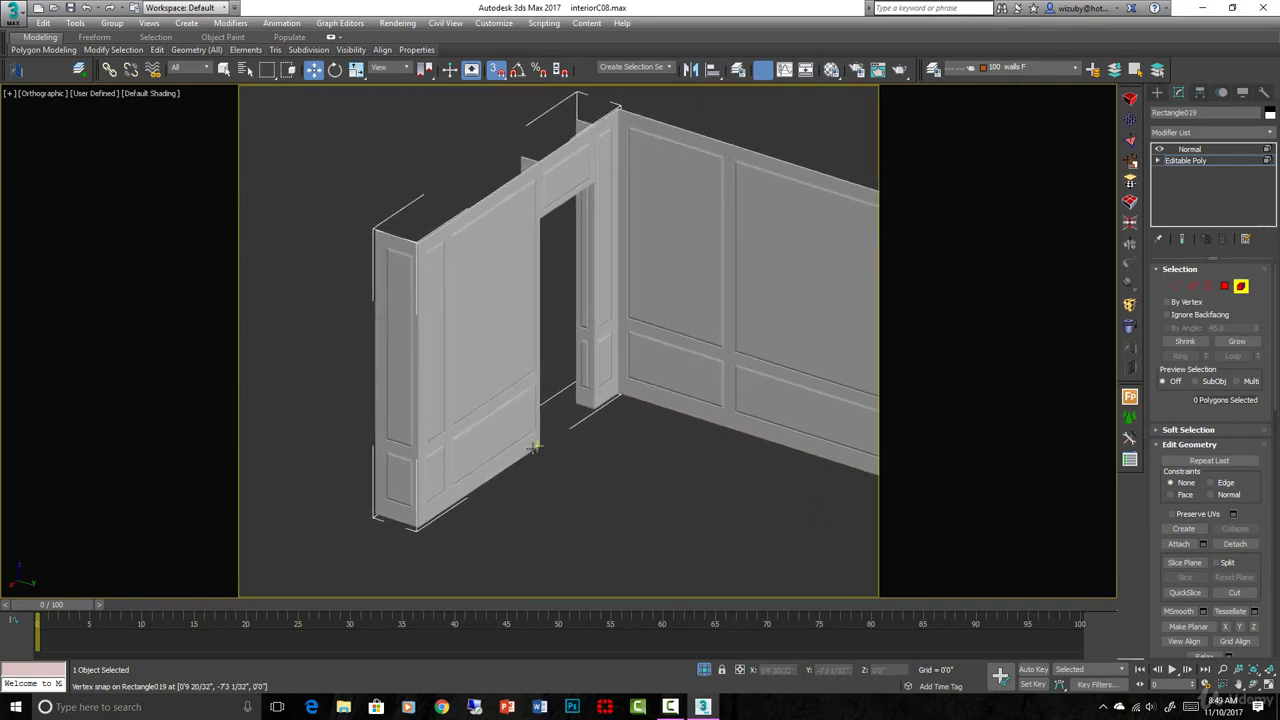
pyautogui.hotkey('shift', 'z')
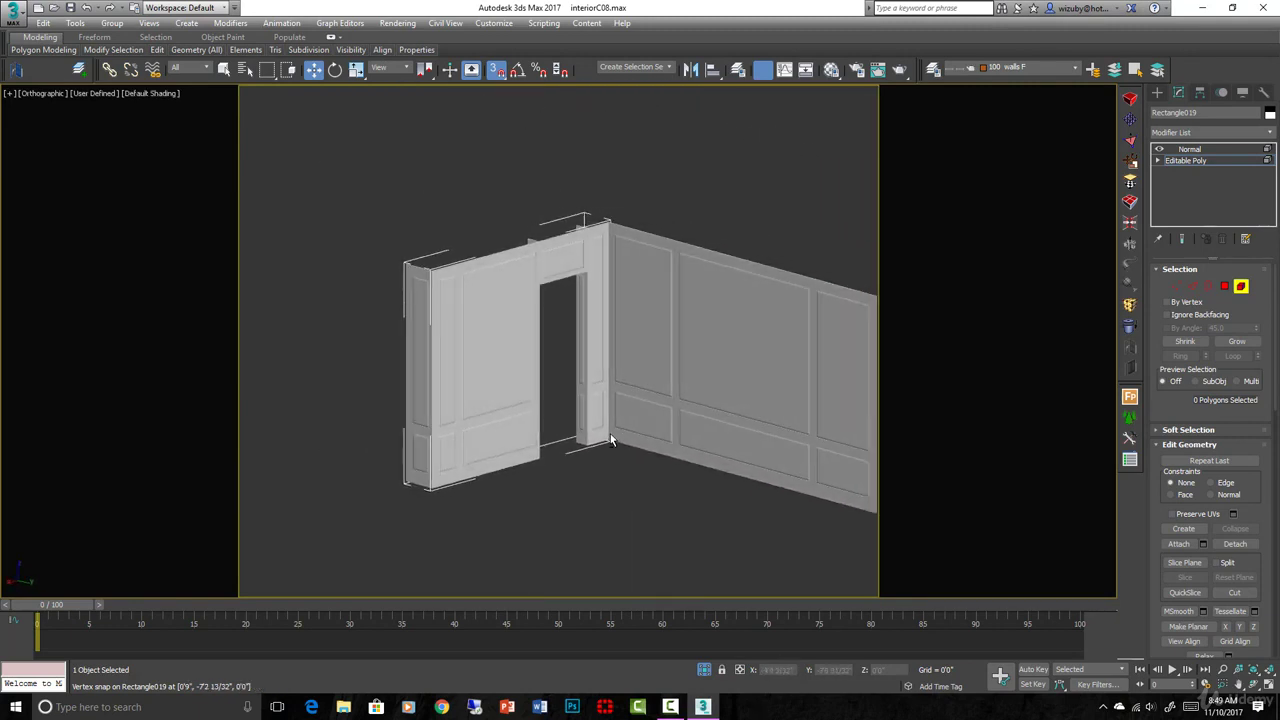
pyautogui.moveTo(664, 442); pyautogui.dragTo(505, 441, button='middle')
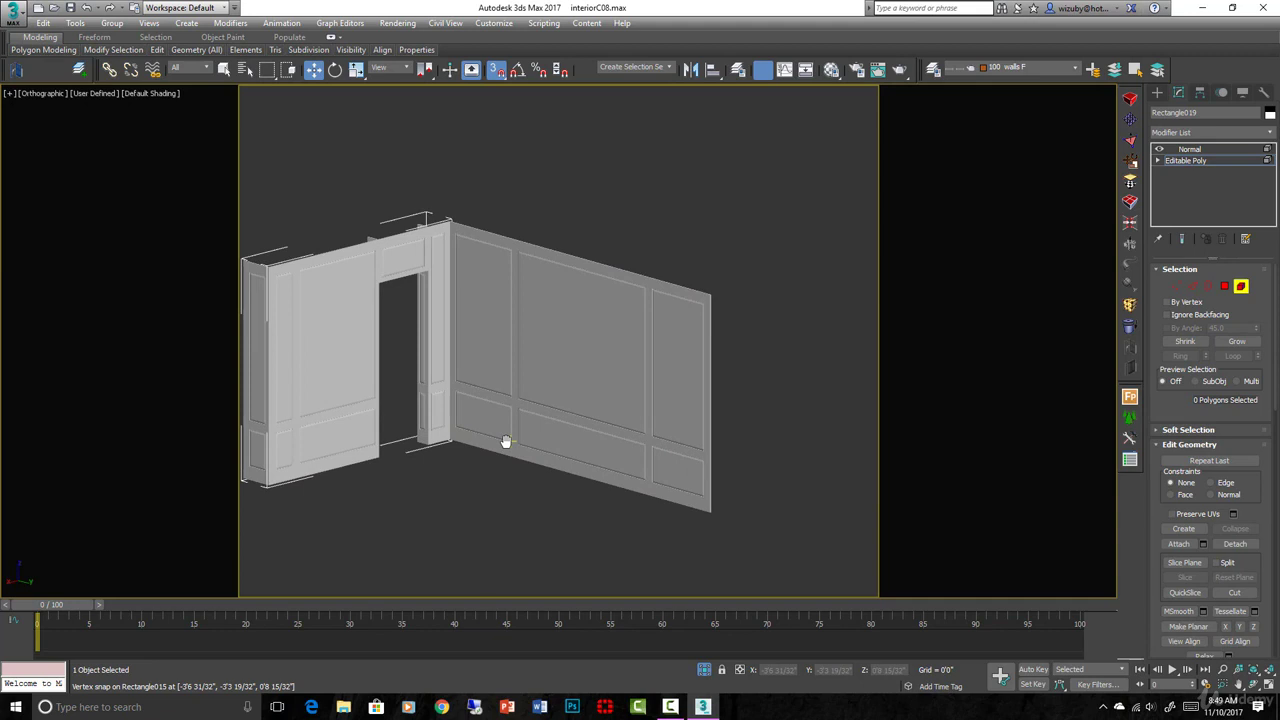
# Undo the cloning and placement of the end panels, then leave element editing and deselect the wall
pyautogui.hotkey('ctrl', 'z')
pyautogui.hotkey('ctrl', 'z')
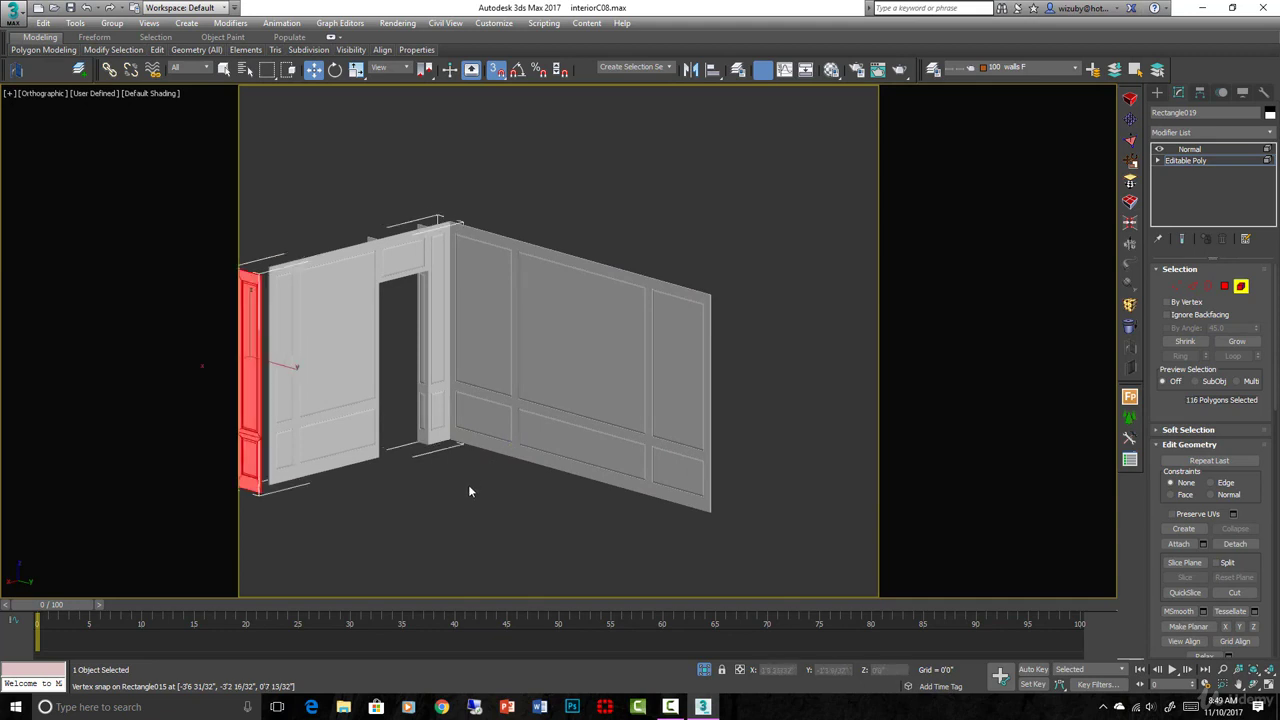
pyautogui.hotkey('ctrl', 'z')
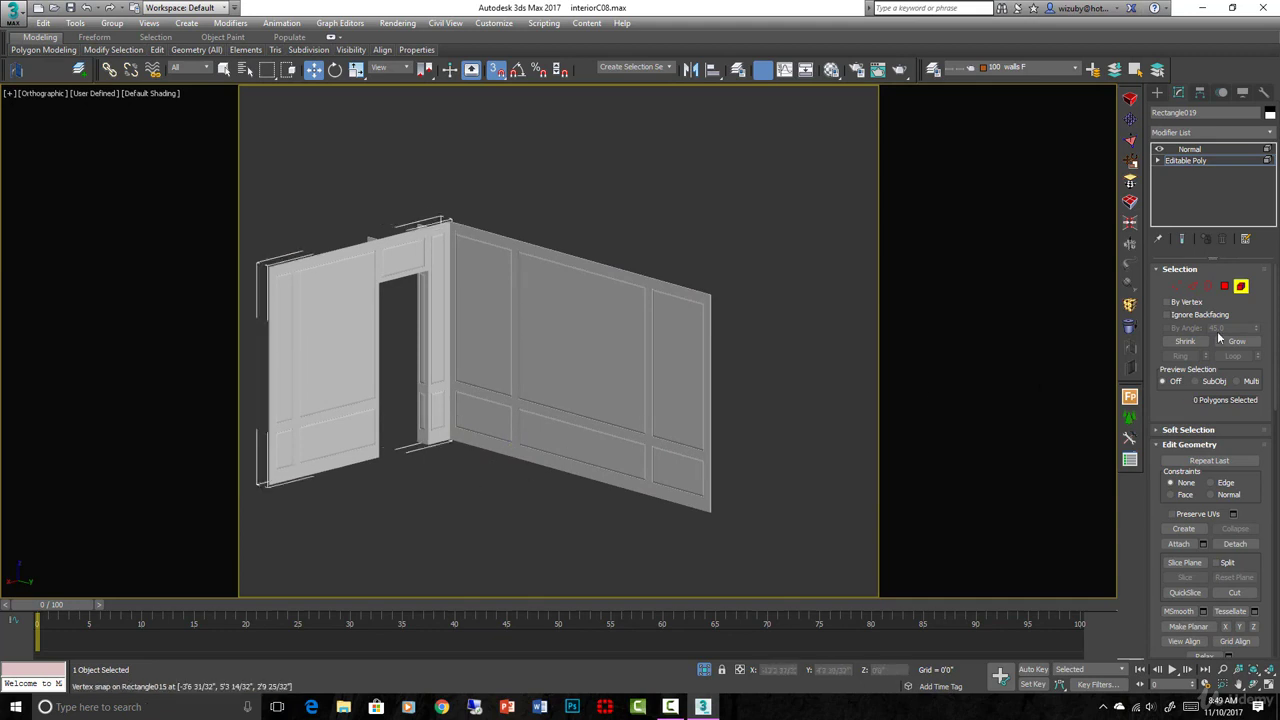
pyautogui.click(1241, 287)
pyautogui.click(668, 265)
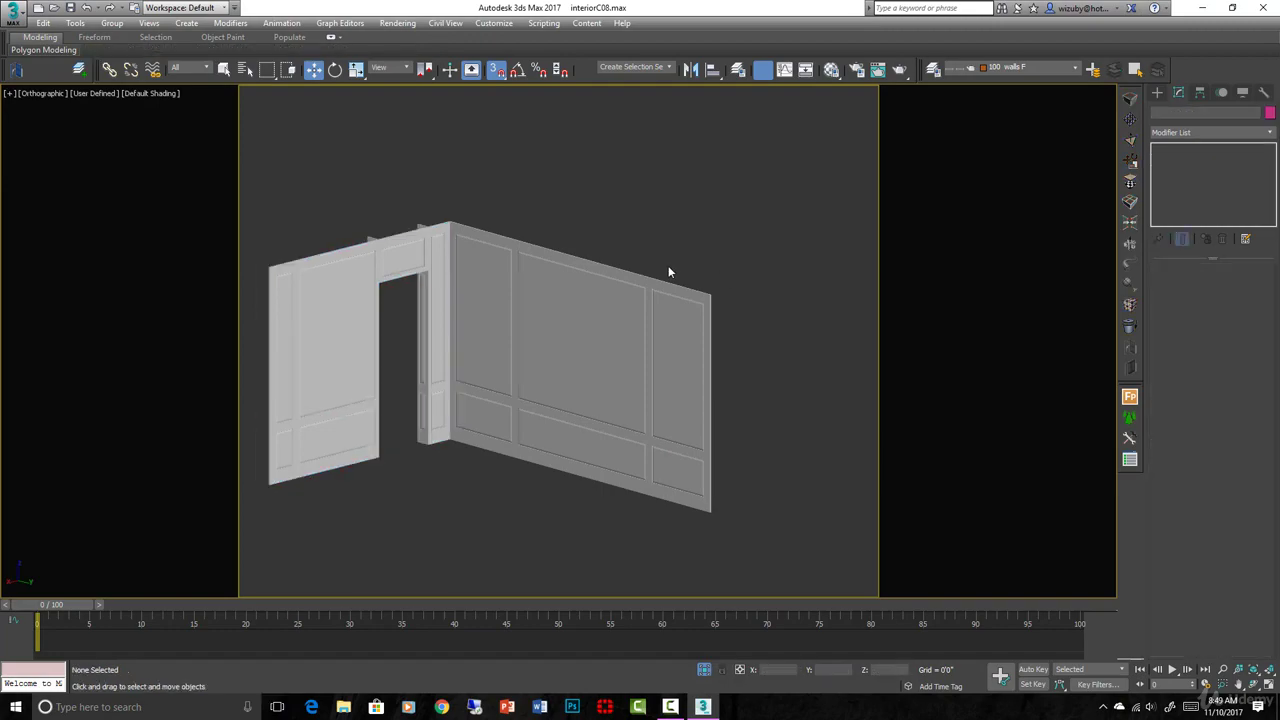